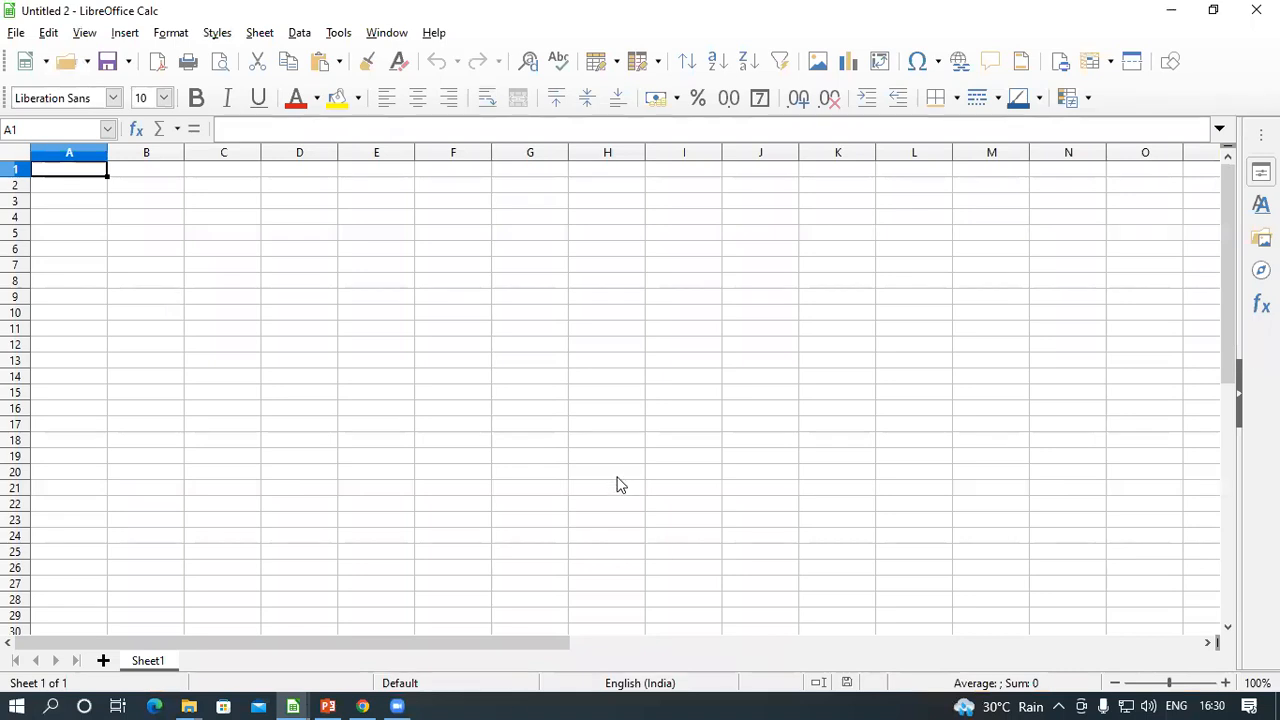
pyautogui.moveTo(903, 16); pyautogui.dragTo(882, 92)
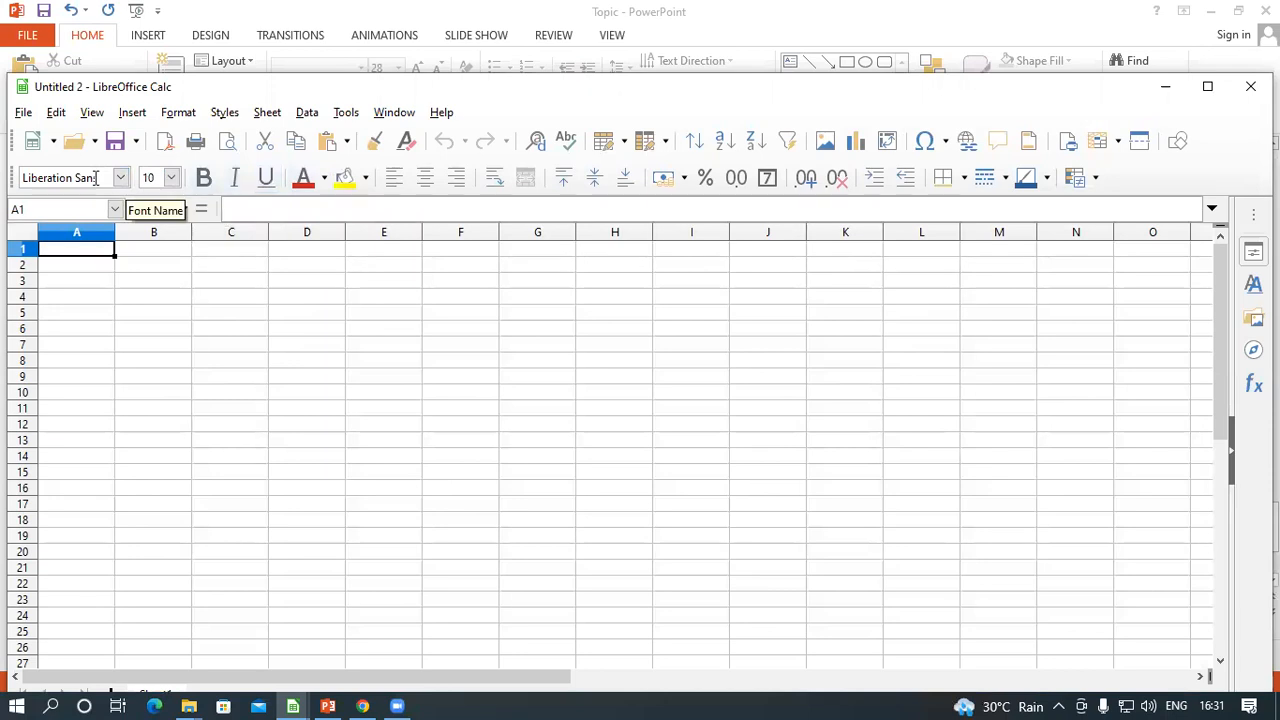
pyautogui.click(1207, 87)
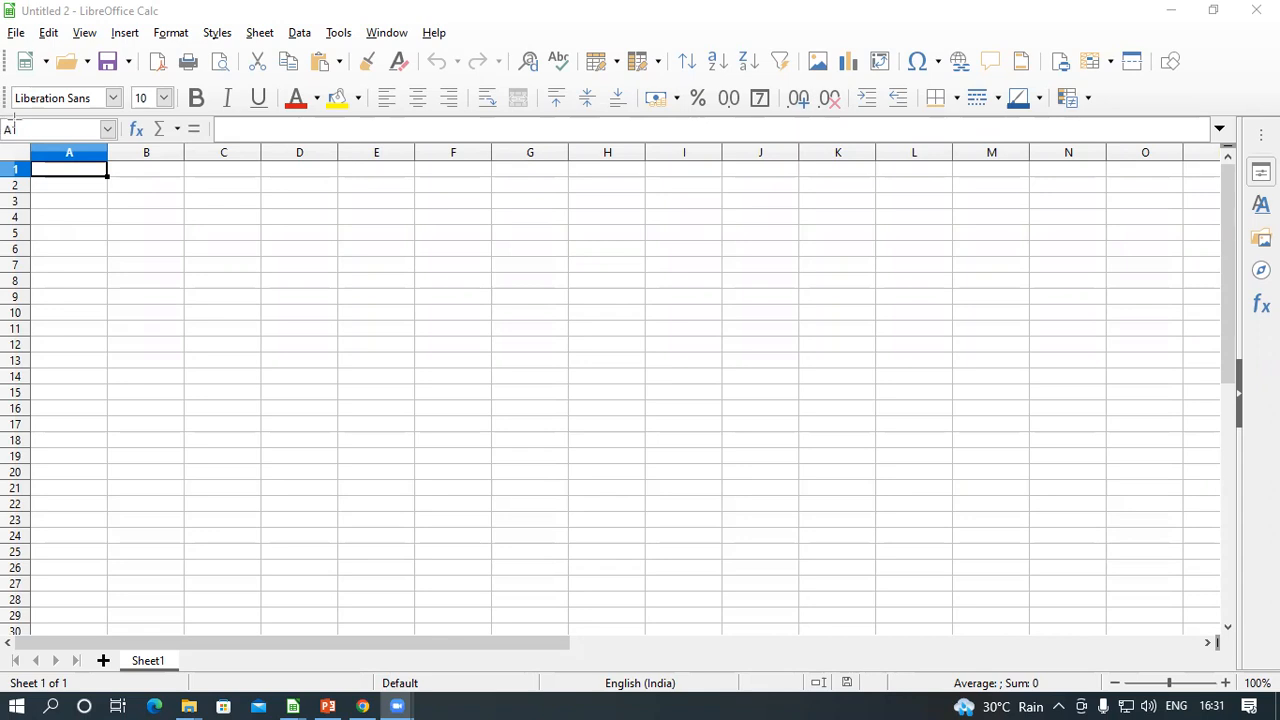
# Outline the whole formula bar in blue and frame its Name Box, function buttons and input line in separate red rectangles.
pyautogui.moveTo(76, 152)
pyautogui.mouseDown()
pyautogui.moveTo(343, 135)
pyautogui.moveTo(783, 165)
pyautogui.moveTo(1236, 145)
pyautogui.mouseUp()
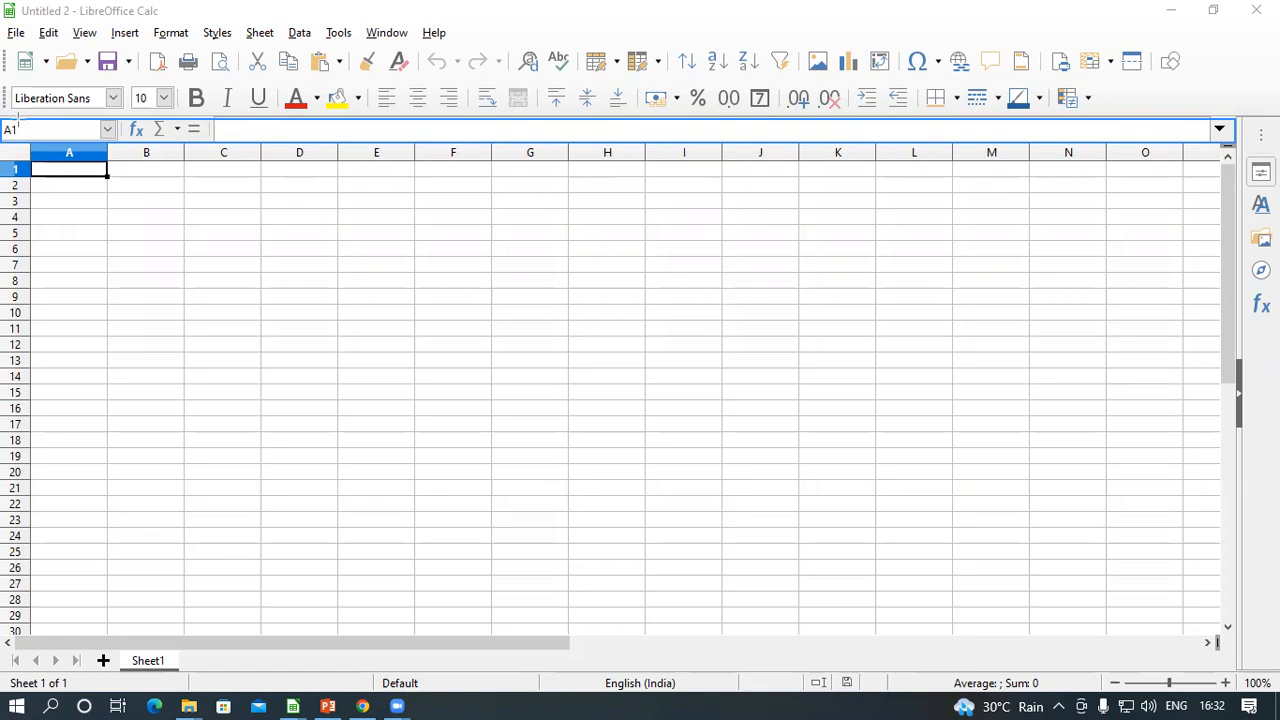
pyautogui.moveTo(2, 120); pyautogui.dragTo(98, 142)
pyautogui.moveTo(124, 120)
pyautogui.mouseDown()
pyautogui.moveTo(168, 142)
pyautogui.moveTo(219, 140)
pyautogui.mouseUp()
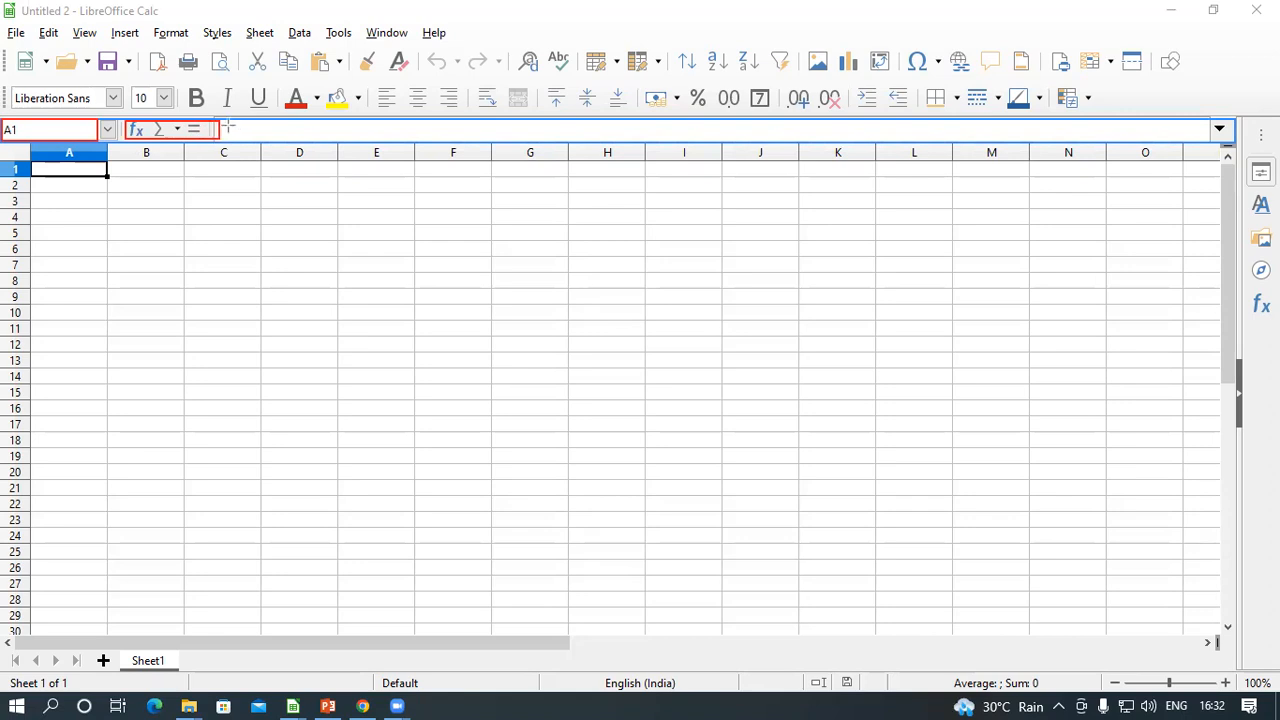
pyautogui.moveTo(226, 118)
pyautogui.mouseDown()
pyautogui.moveTo(362, 146)
pyautogui.moveTo(984, 142)
pyautogui.mouseUp()
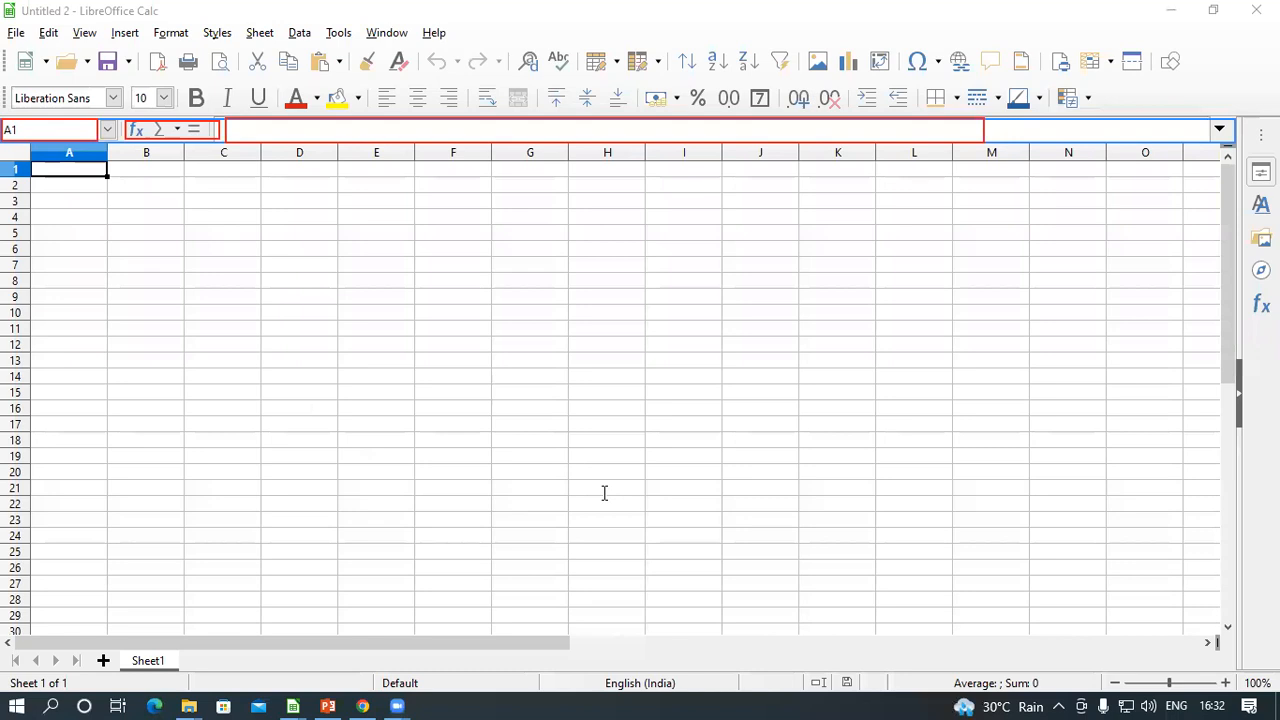
# Add a red callout line from the fx button labelled "Function Wizard" and label the formula bar's entry field "Input line".
pyautogui.moveTo(142, 130); pyautogui.dragTo(289, 295)
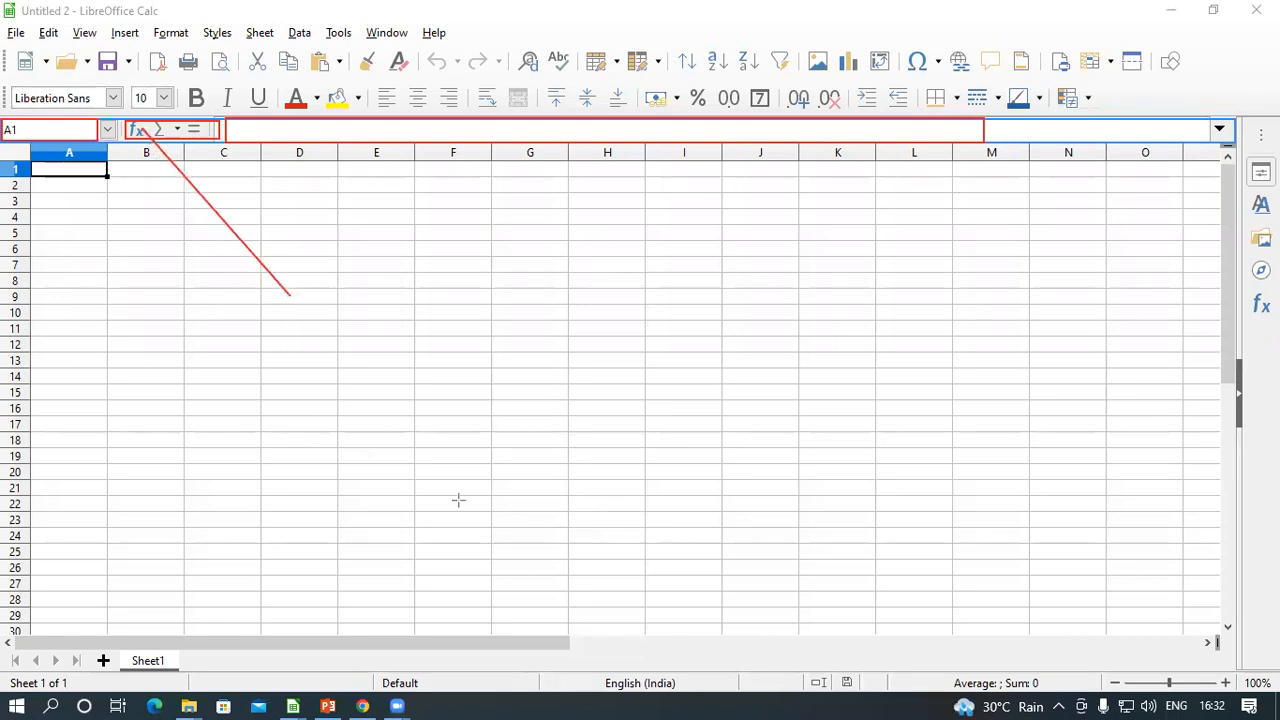
pyautogui.click(302, 303)
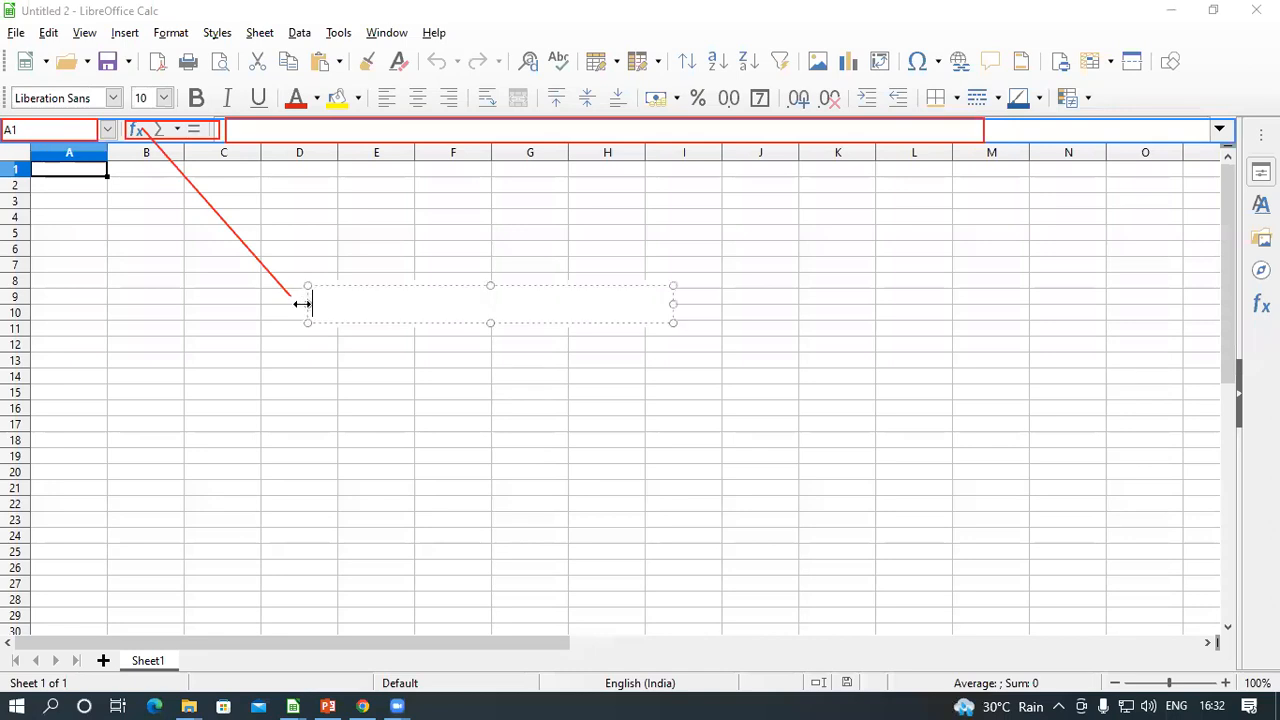
pyautogui.write('fF')
pyautogui.press('BackSpace')
pyautogui.press('BackSpace')
pyautogui.write('Function ')
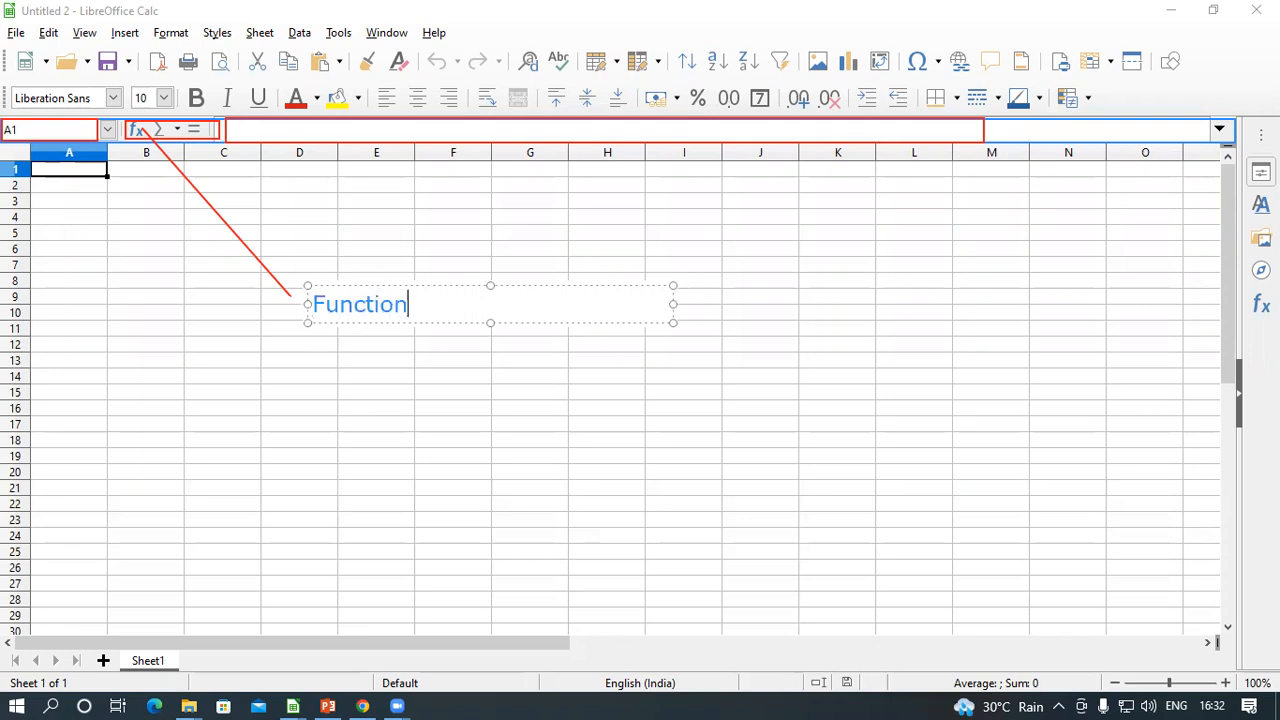
pyautogui.write('Wizard')
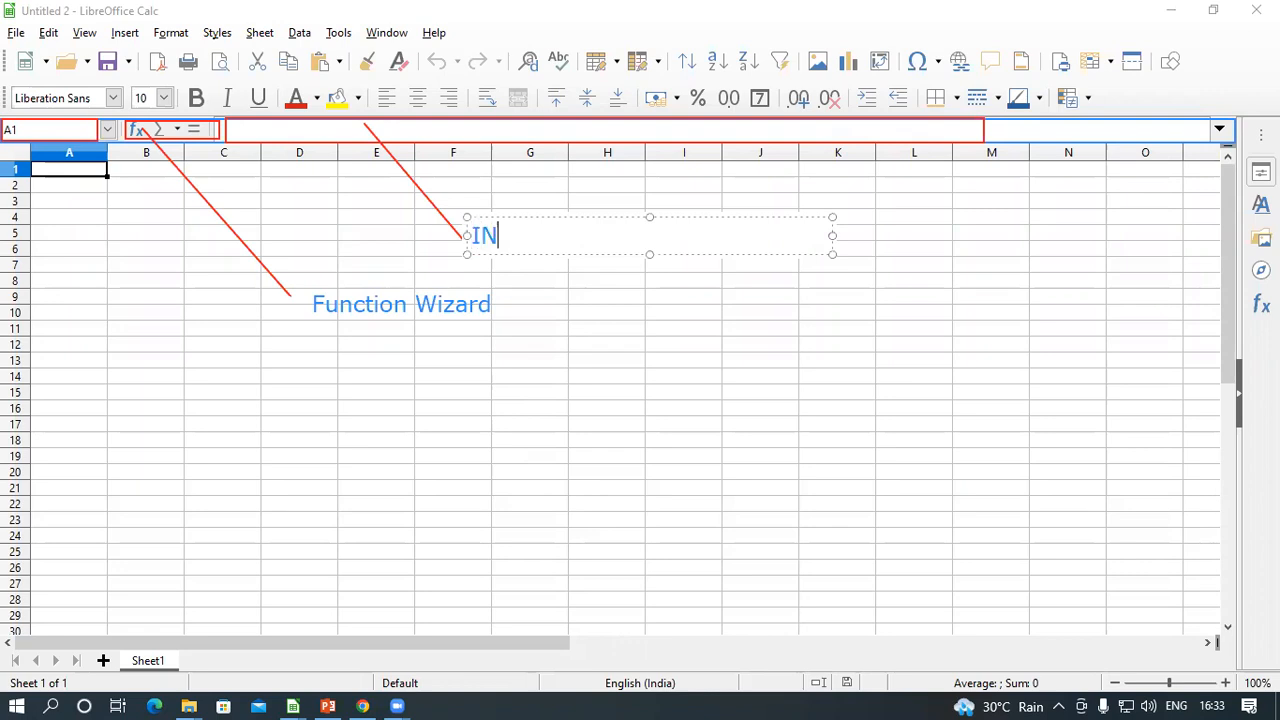
pyautogui.write('put line')
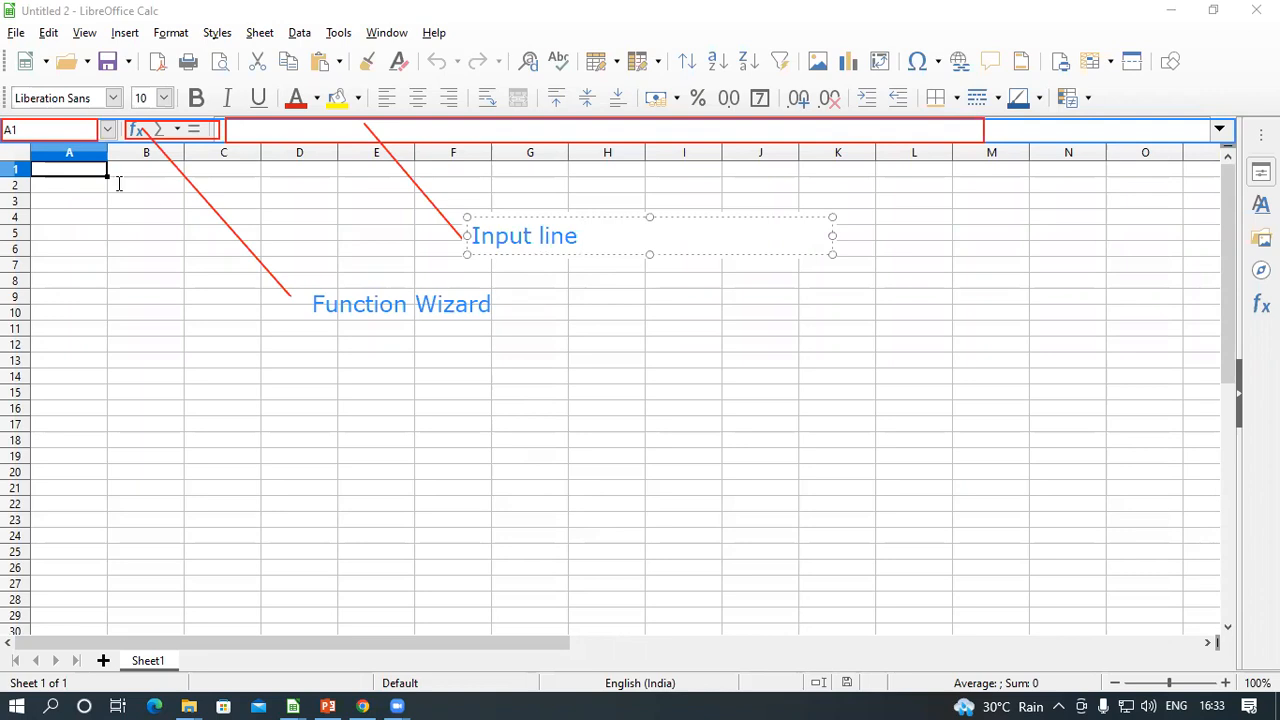
pyautogui.click(392, 490)
# Draw a red callout line from the Name Box and add the two-line label "Name Box" / "Address Box", placed beside rows 15 to 18.
pyautogui.moveTo(35, 130); pyautogui.dragTo(130, 302)
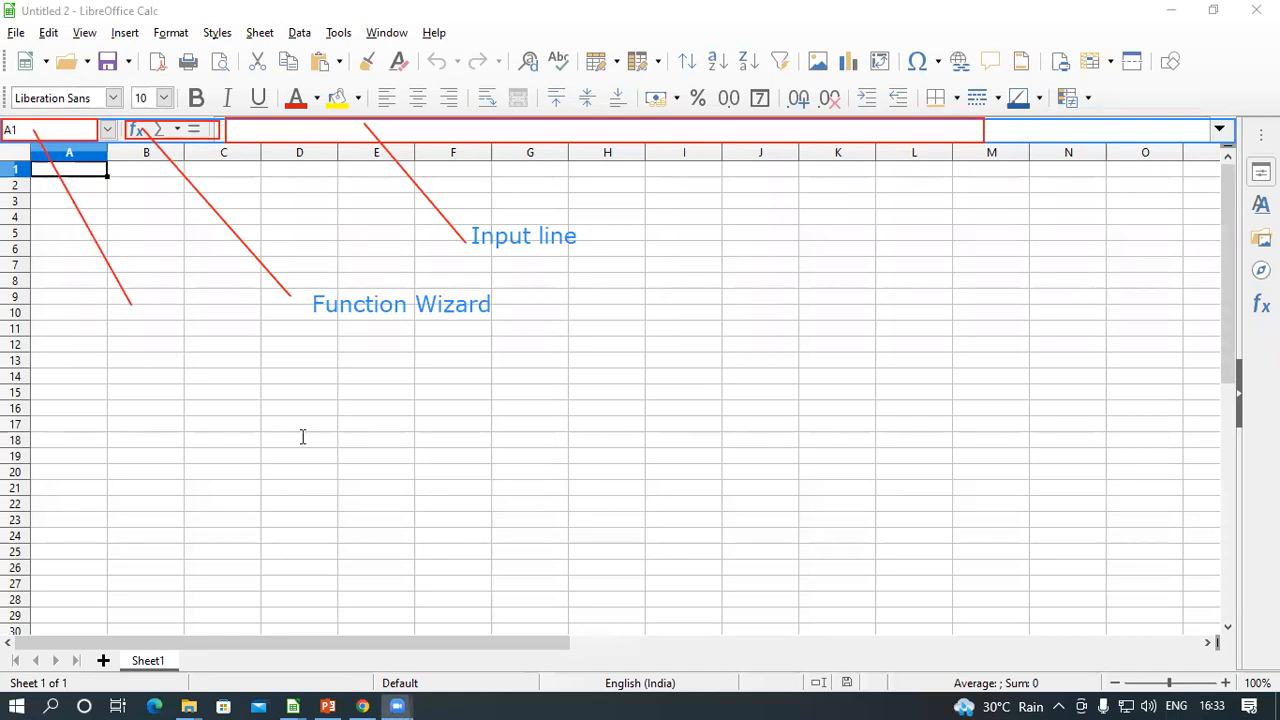
pyautogui.click(113, 316)
pyautogui.write('Name Box')
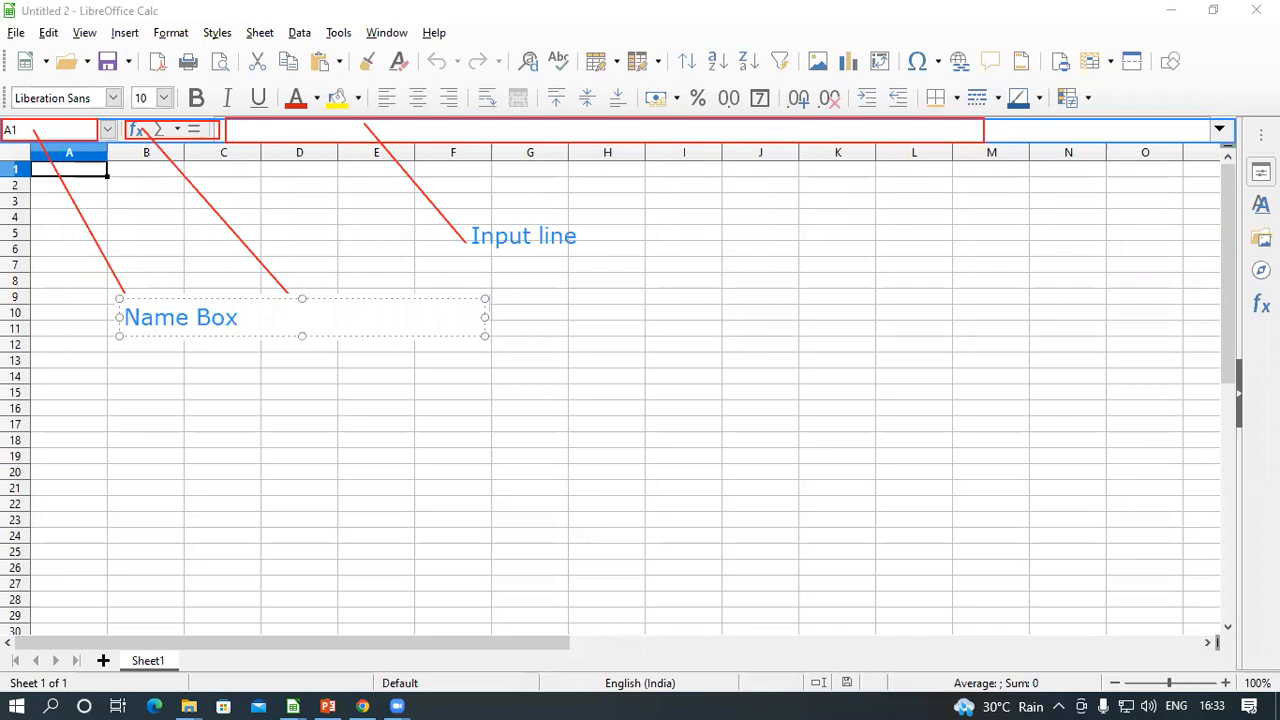
pyautogui.press('Return')
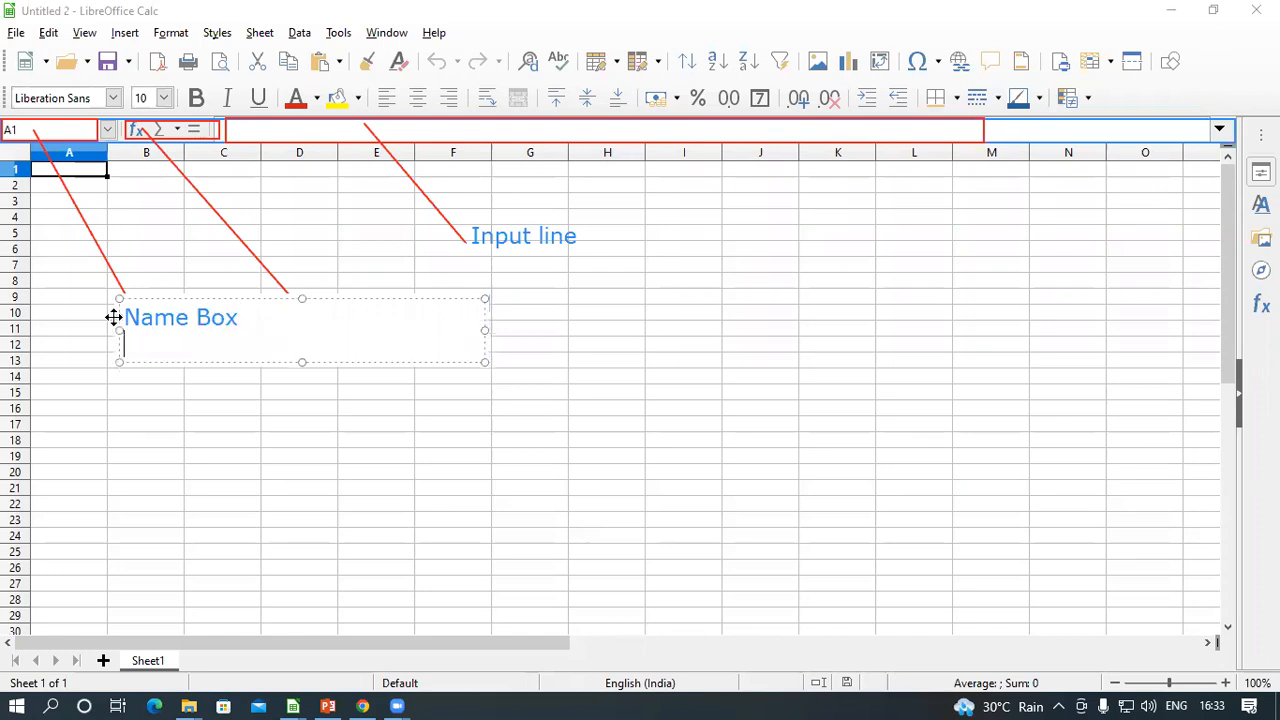
pyautogui.write('Address Box')
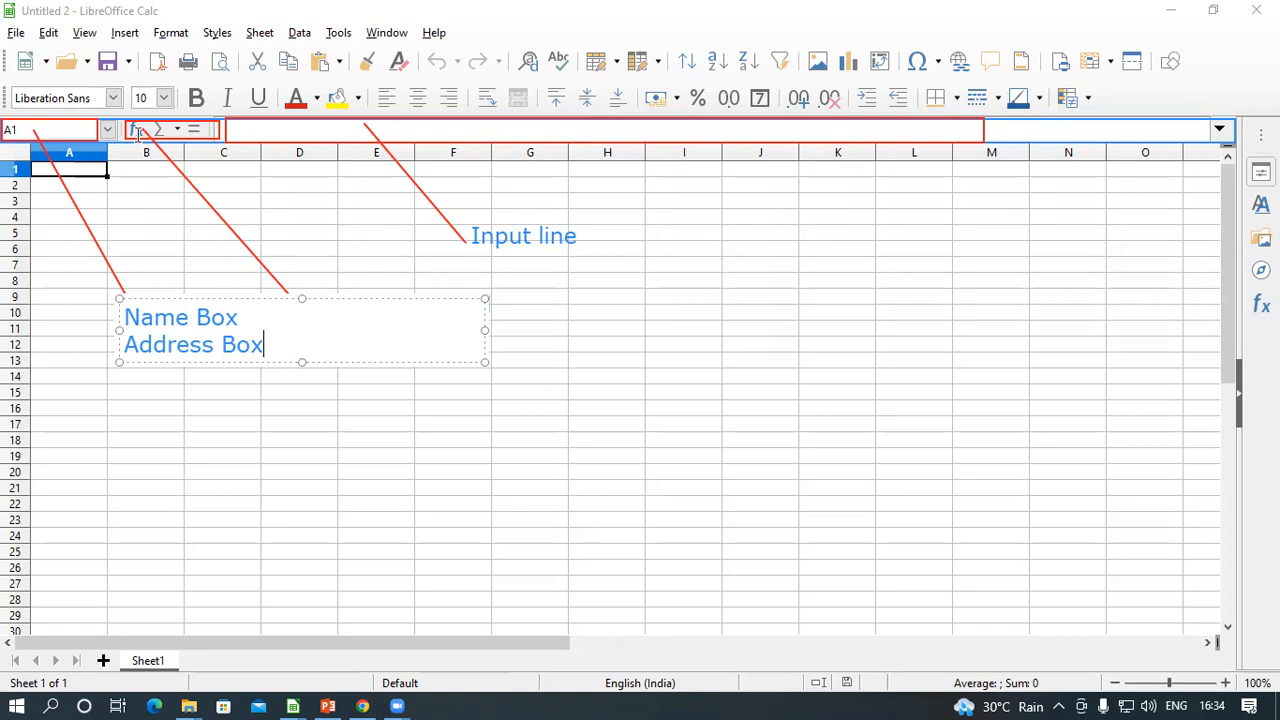
pyautogui.moveTo(337, 360); pyautogui.dragTo(286, 446)
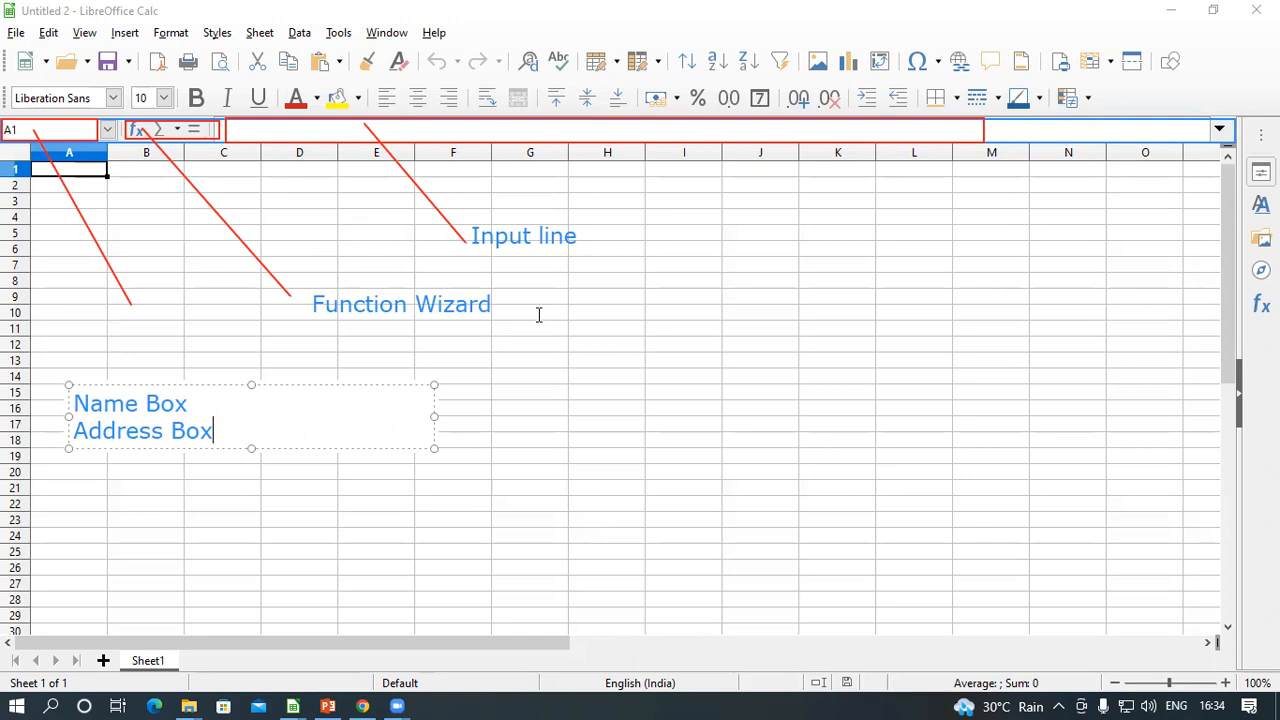
pyautogui.click(462, 418)
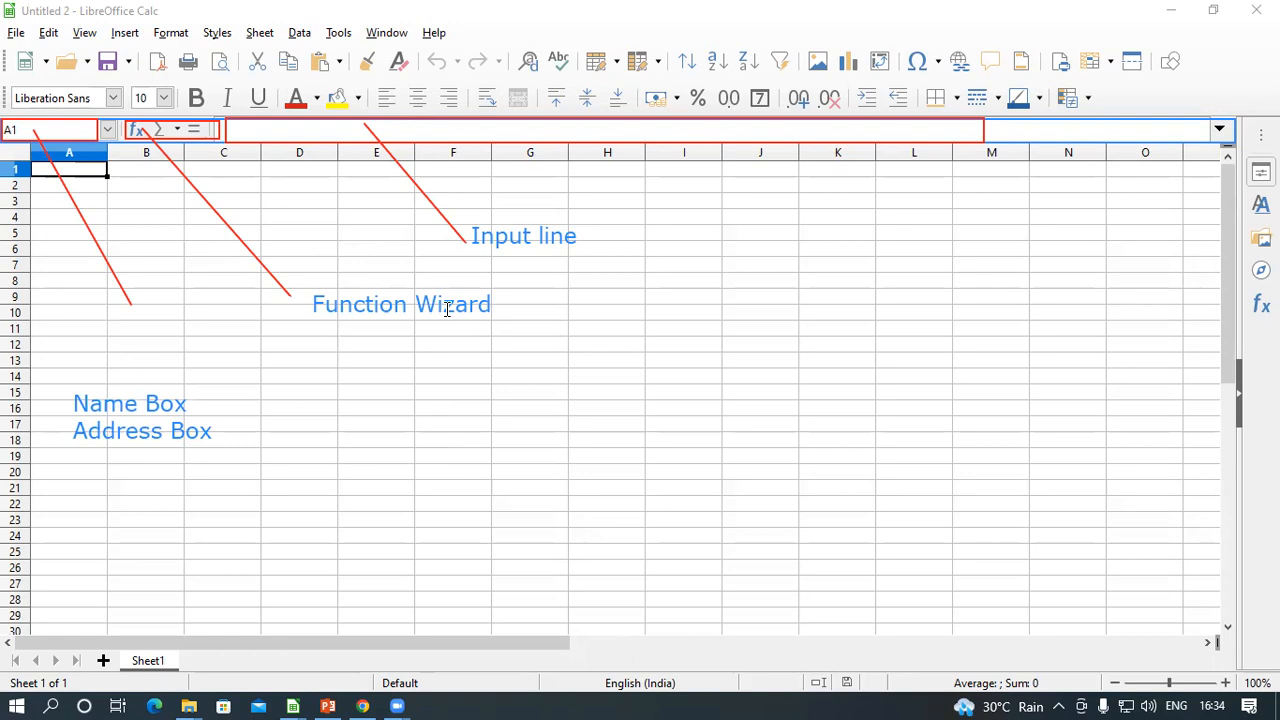
pyautogui.click(714, 253)
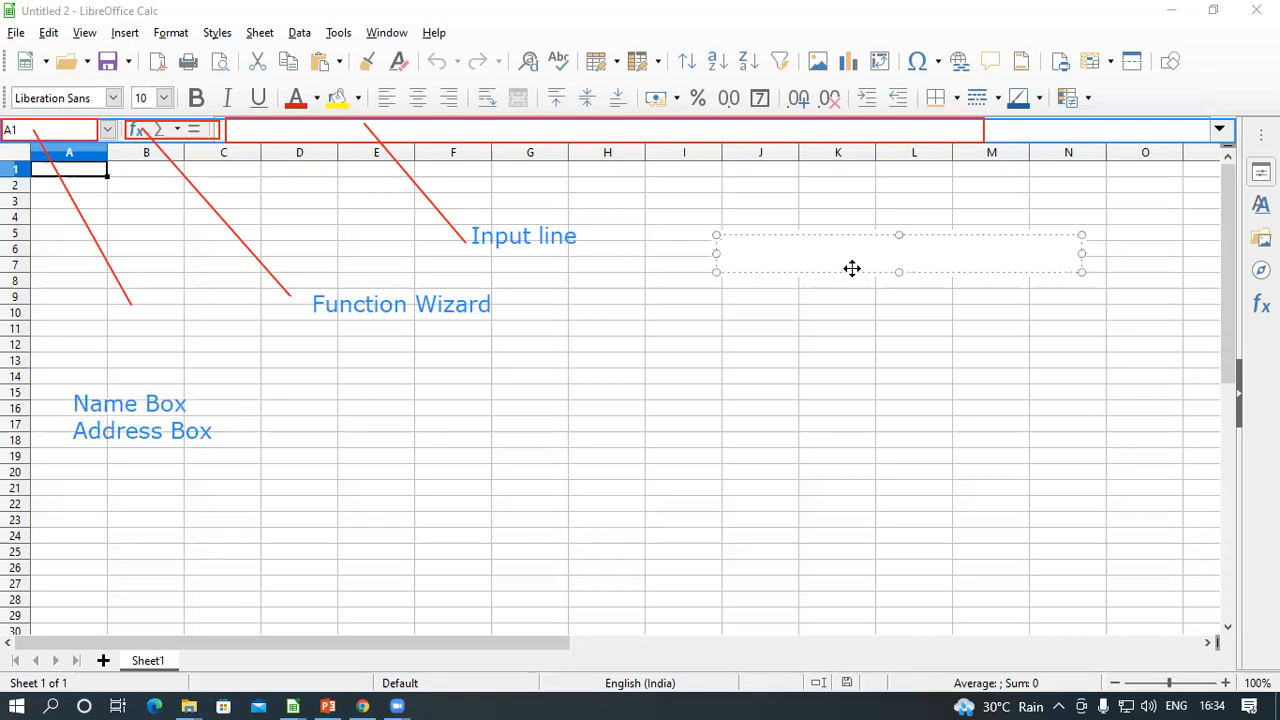
pyautogui.moveTo(847, 267); pyautogui.dragTo(840, 431)
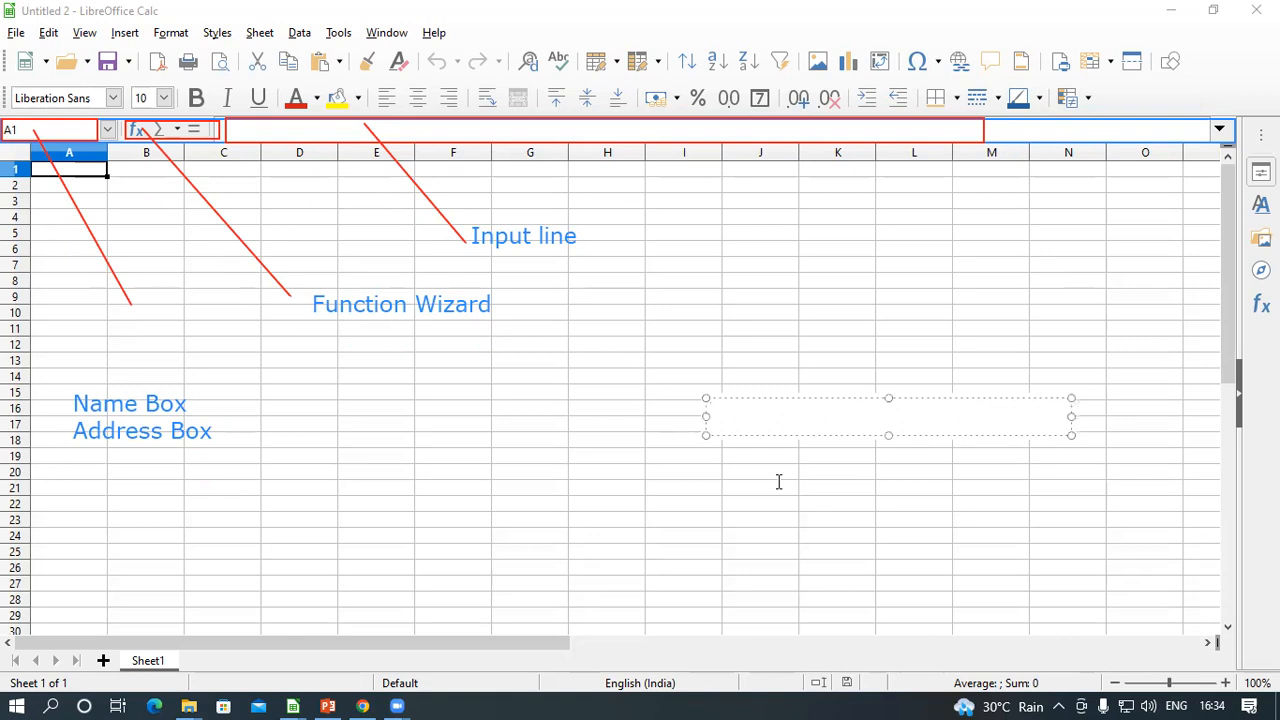
pyautogui.click(668, 300)
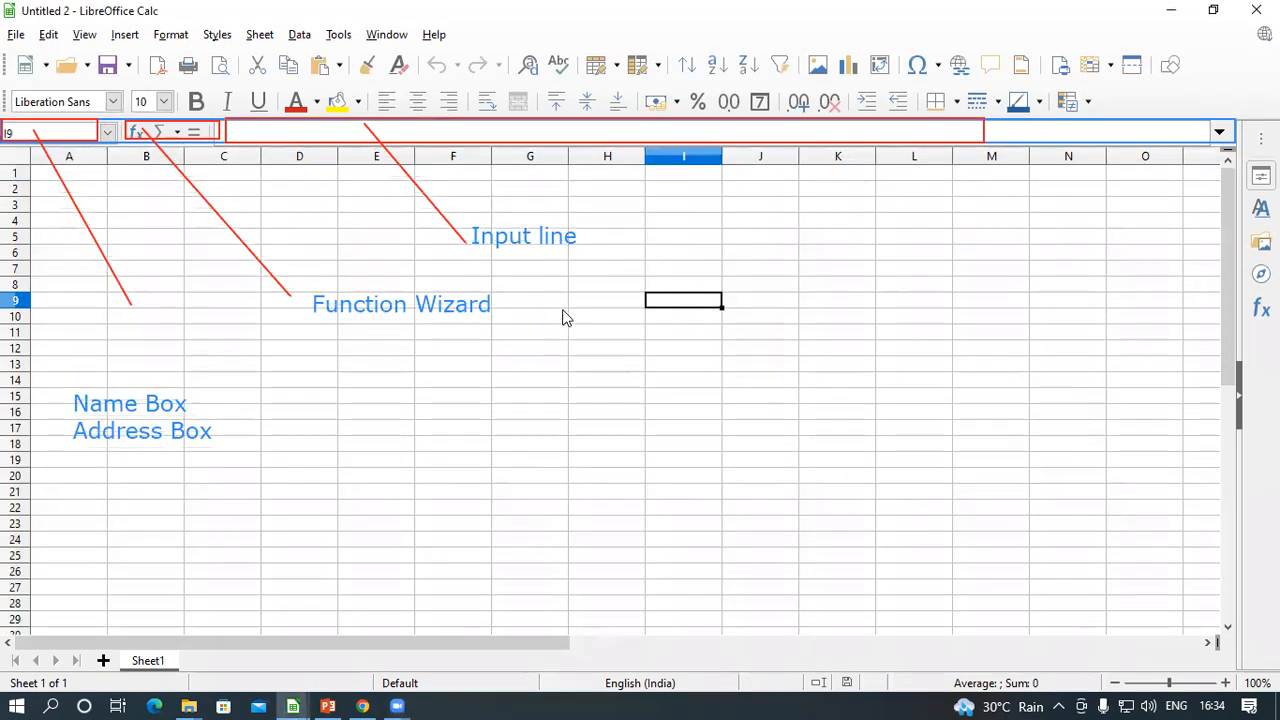
# Enter the sample text "wereehrehrehihriehr" in cell I6.
pyautogui.click(657, 259)
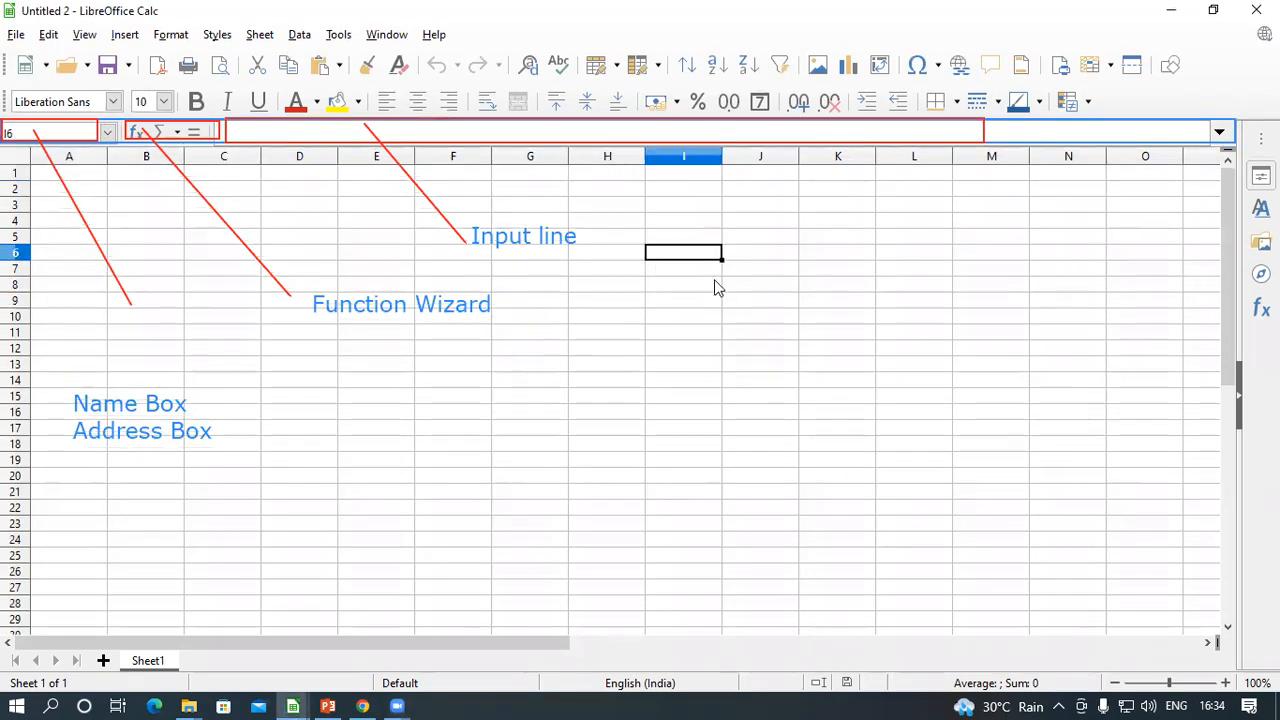
pyautogui.click(708, 318)
pyautogui.click(697, 255)
pyautogui.write('we')
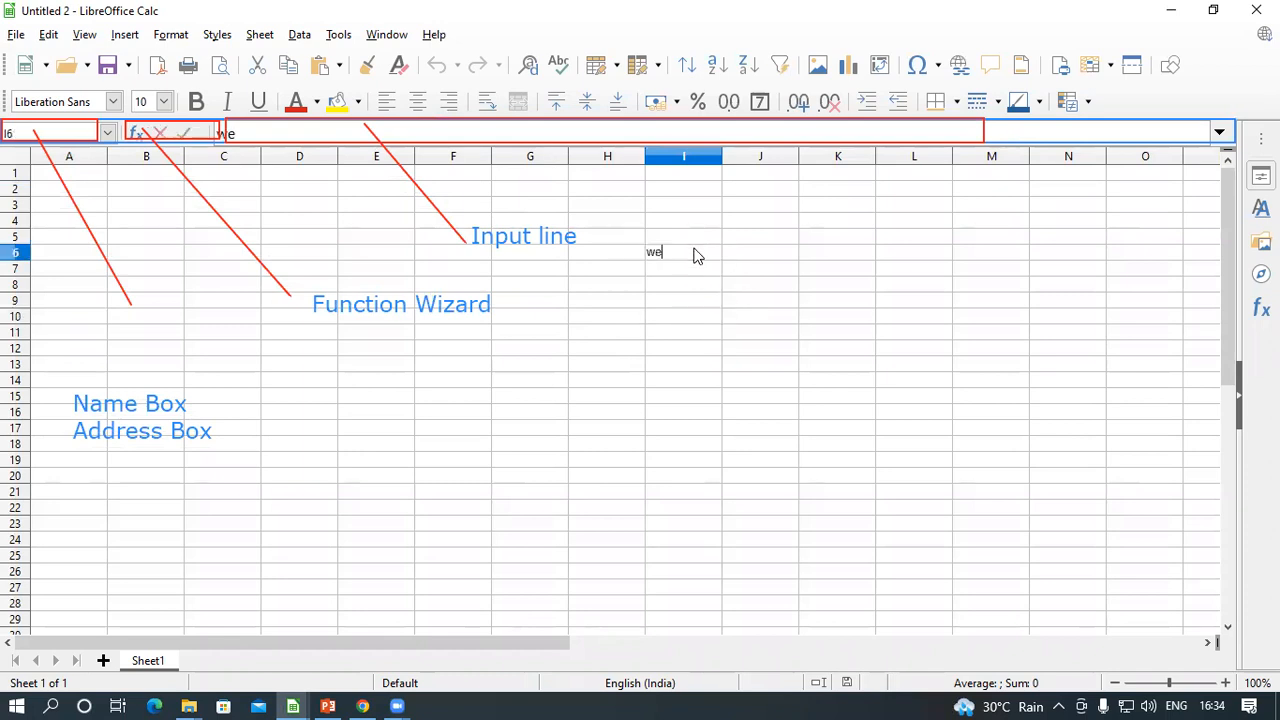
pyautogui.write('reehrehrehihriehr')
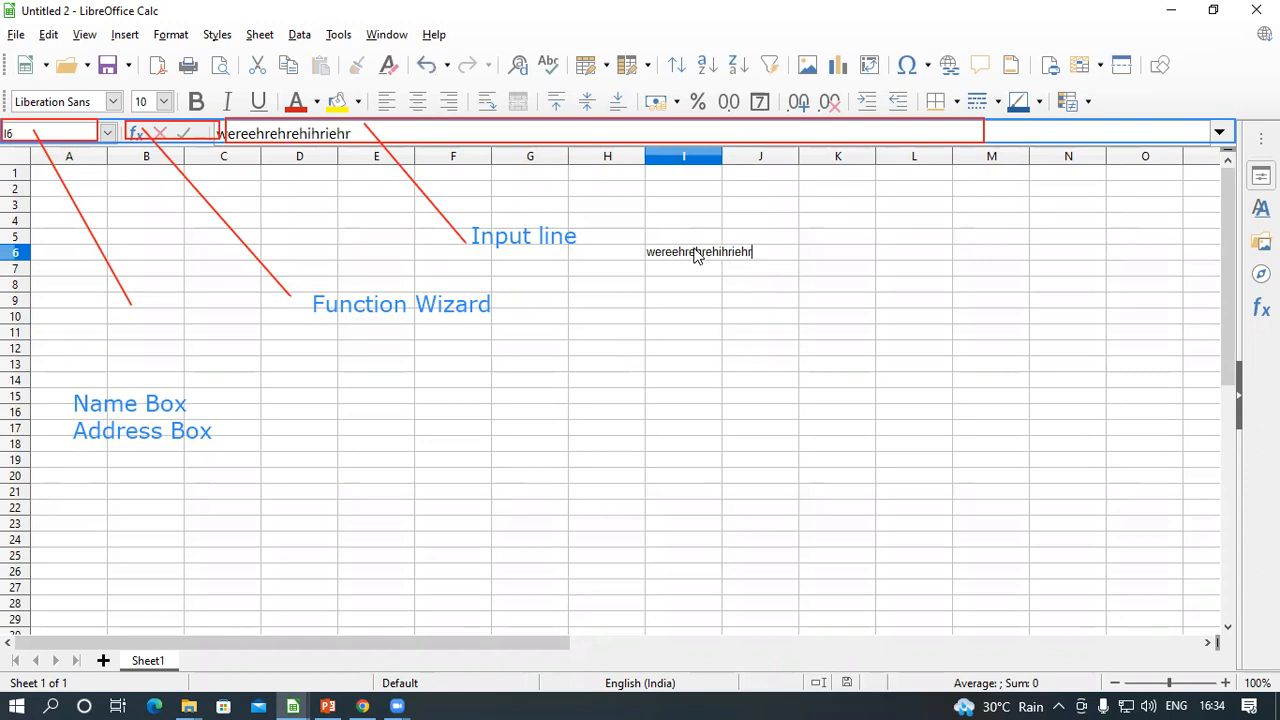
pyautogui.click(684, 317)
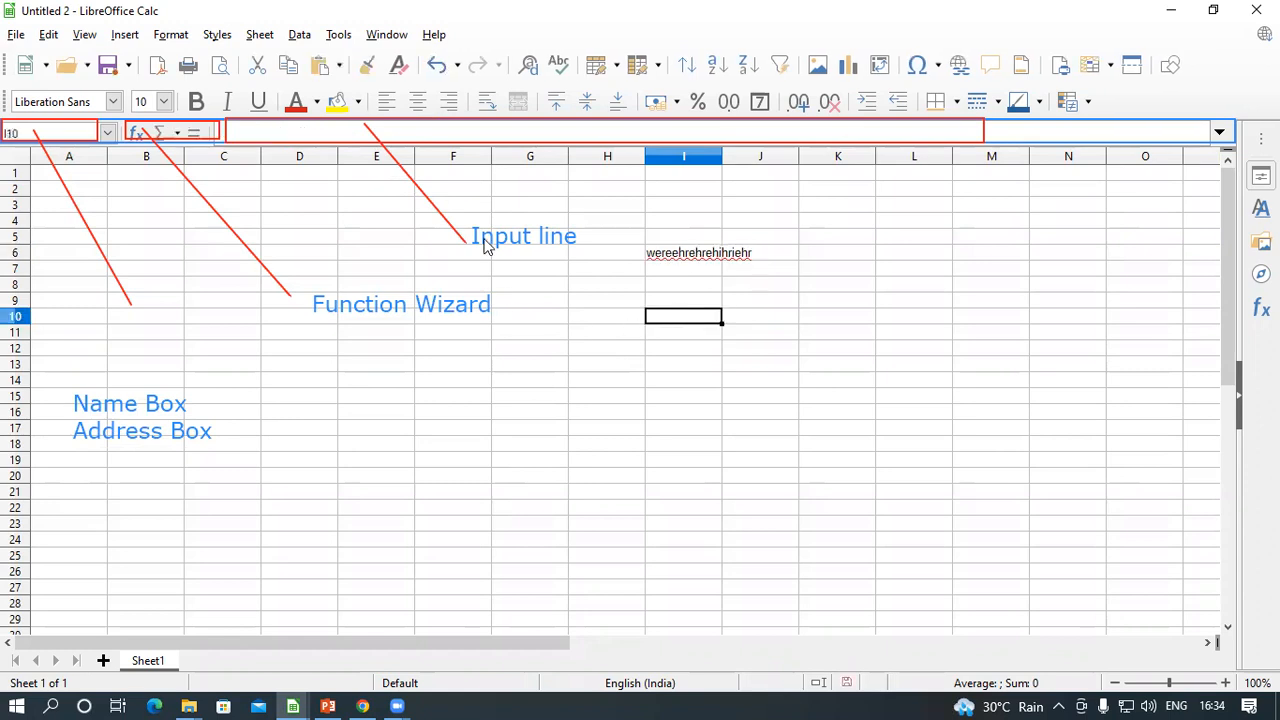
# Select several empty cells in turn, including K15, K6, J3 and K10, to examine their addresses in the Name Box.
pyautogui.click(803, 398)
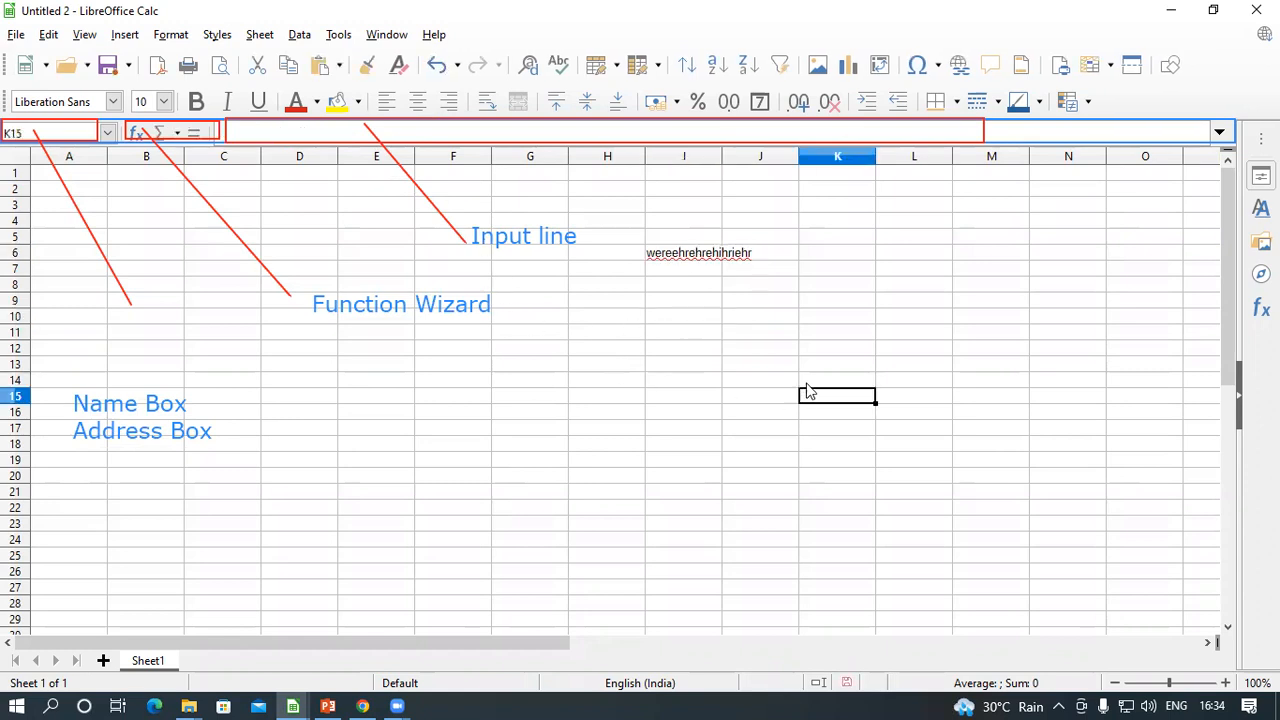
pyautogui.click(794, 207)
pyautogui.click(827, 262)
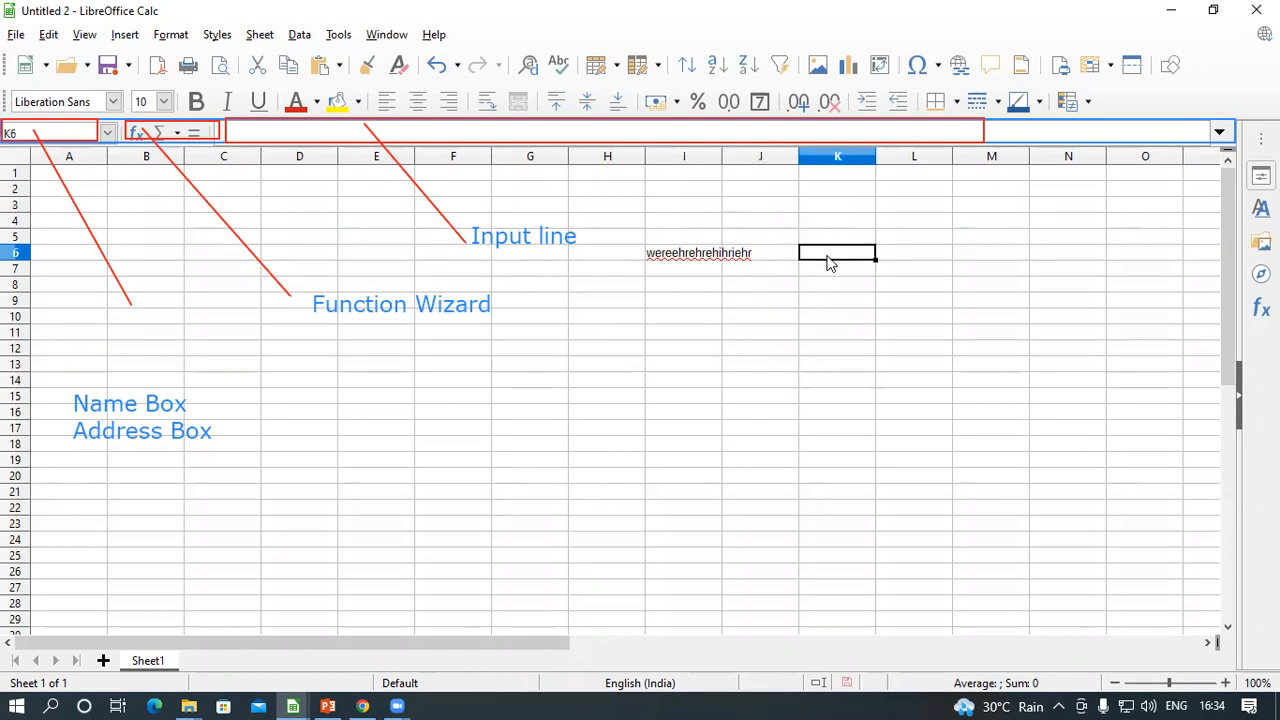
pyautogui.click(751, 206)
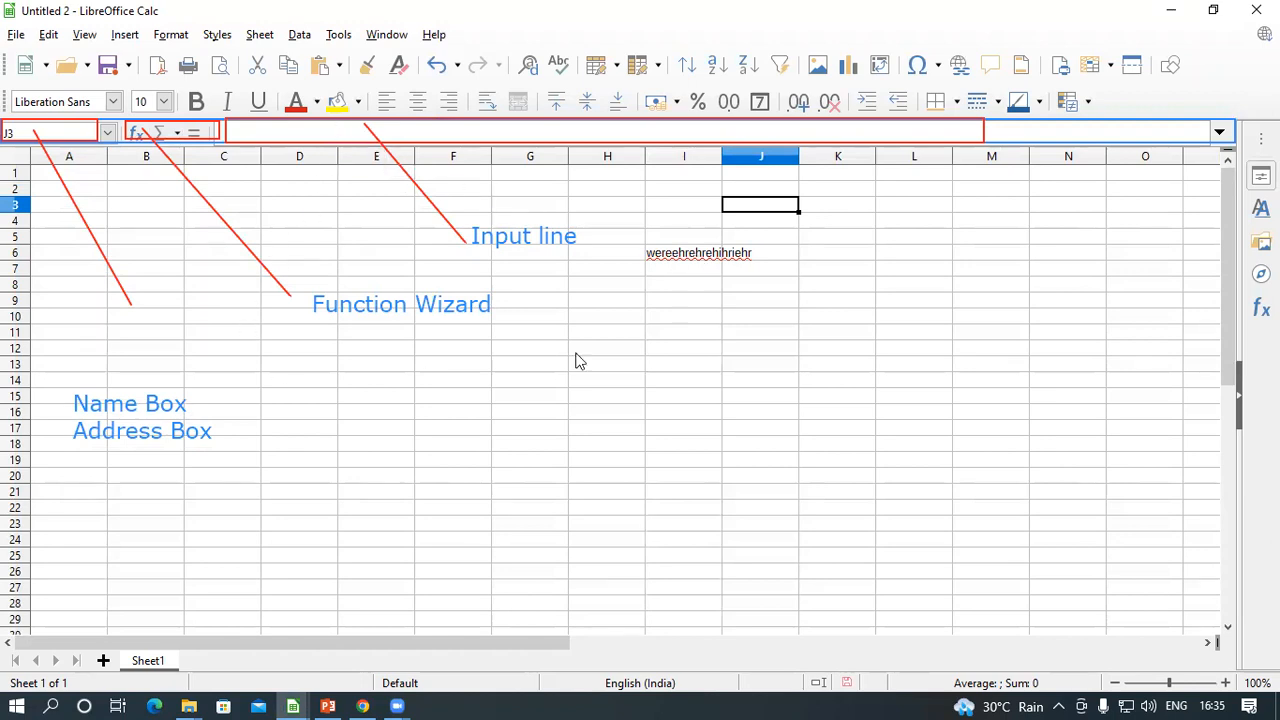
pyautogui.click(851, 327)
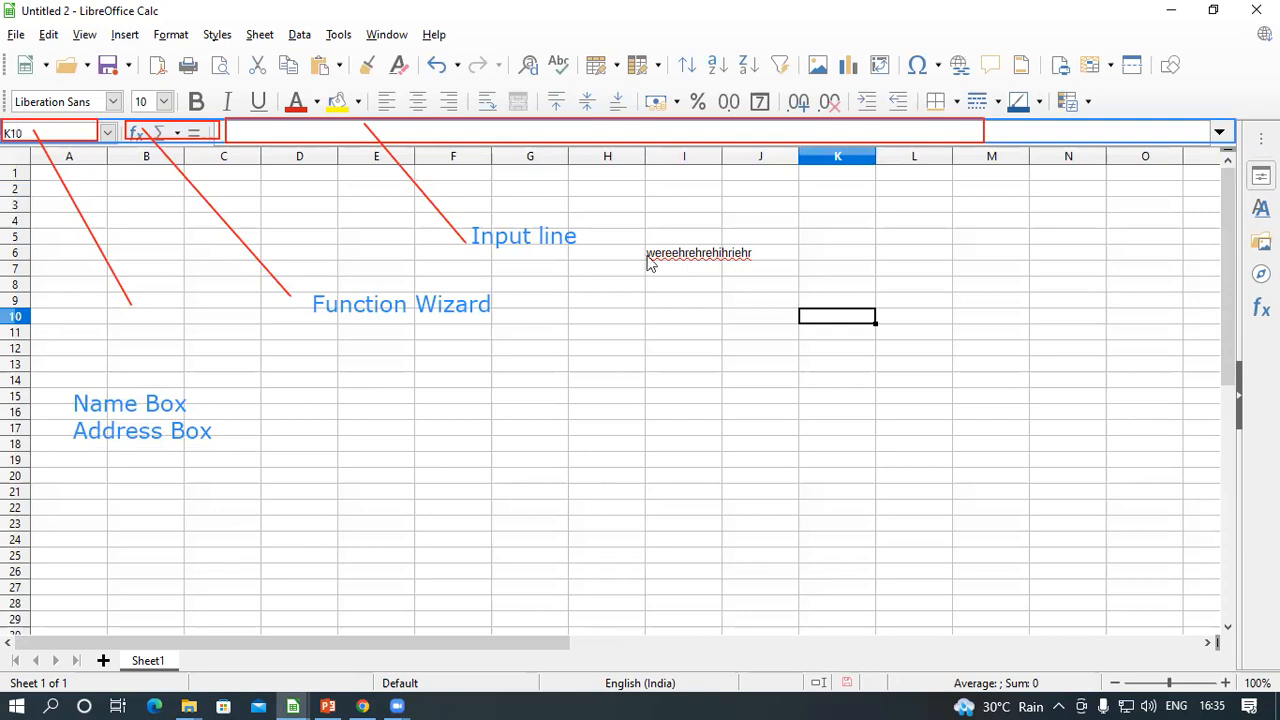
# Enter the sample text "fdgd" in cell K8 and make F12 the active cell.
pyautogui.click(806, 287)
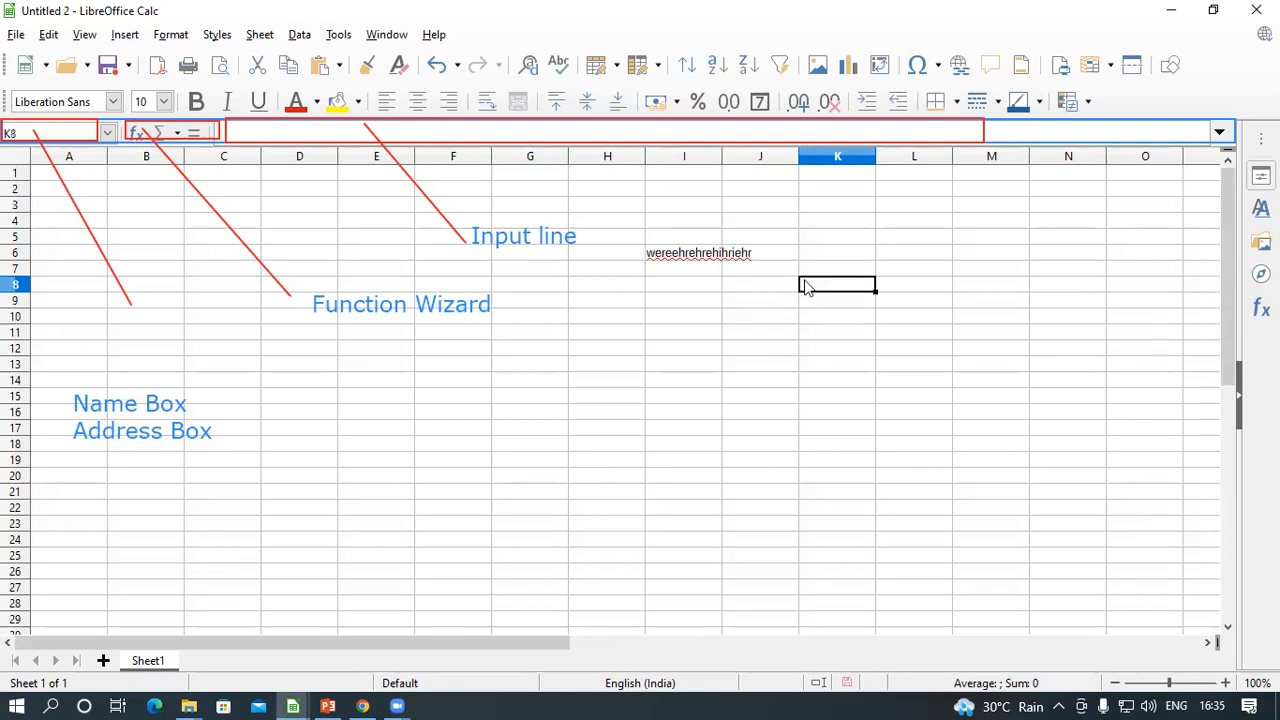
pyautogui.write('fdgd')
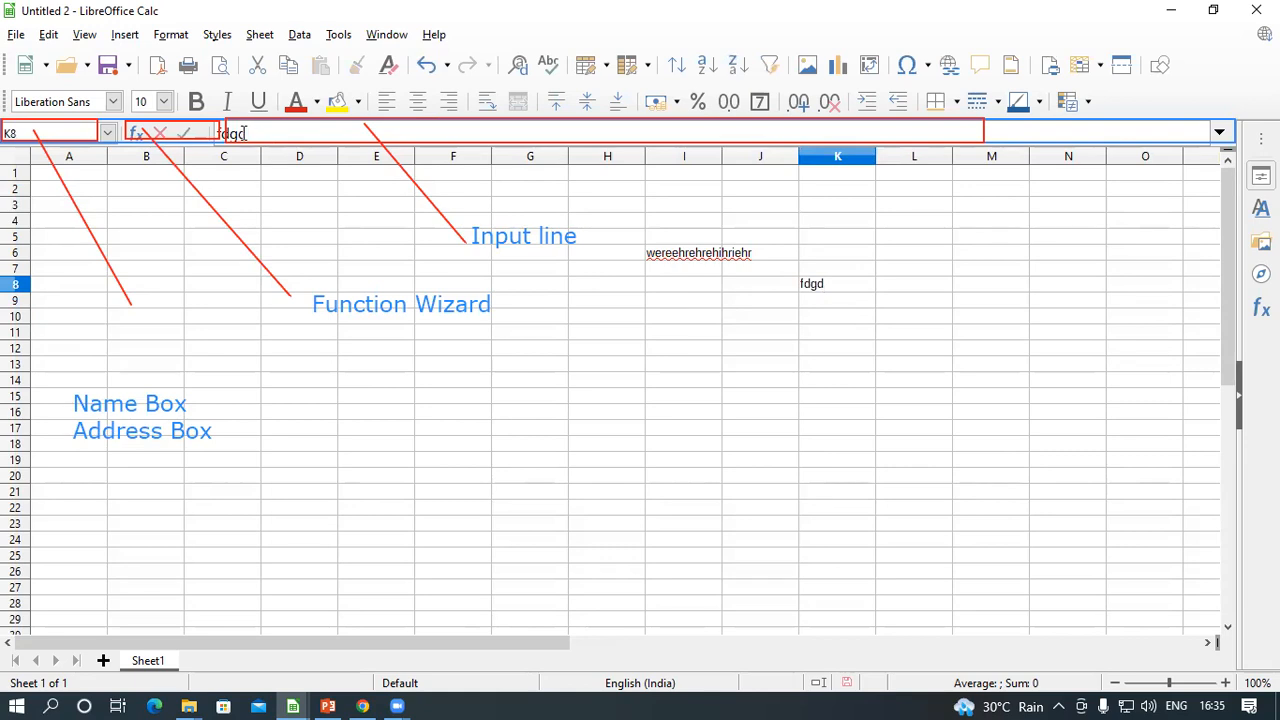
pyautogui.click(656, 348)
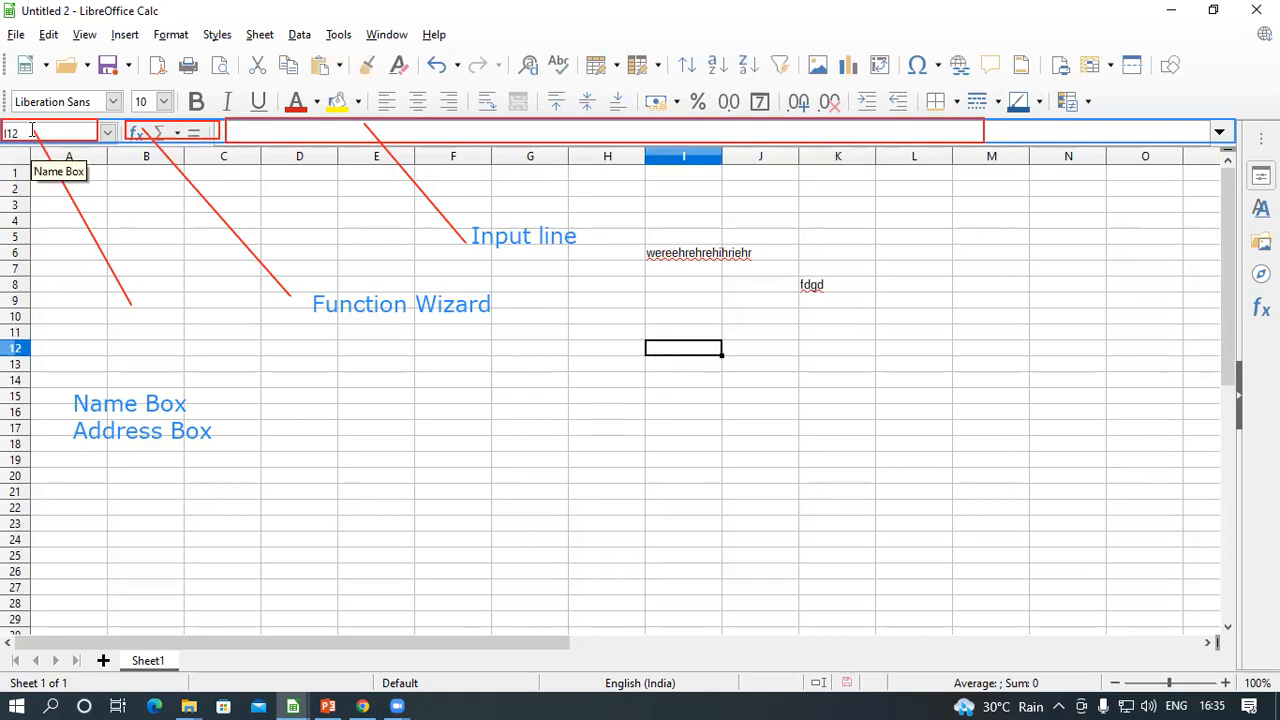
pyautogui.click(422, 352)
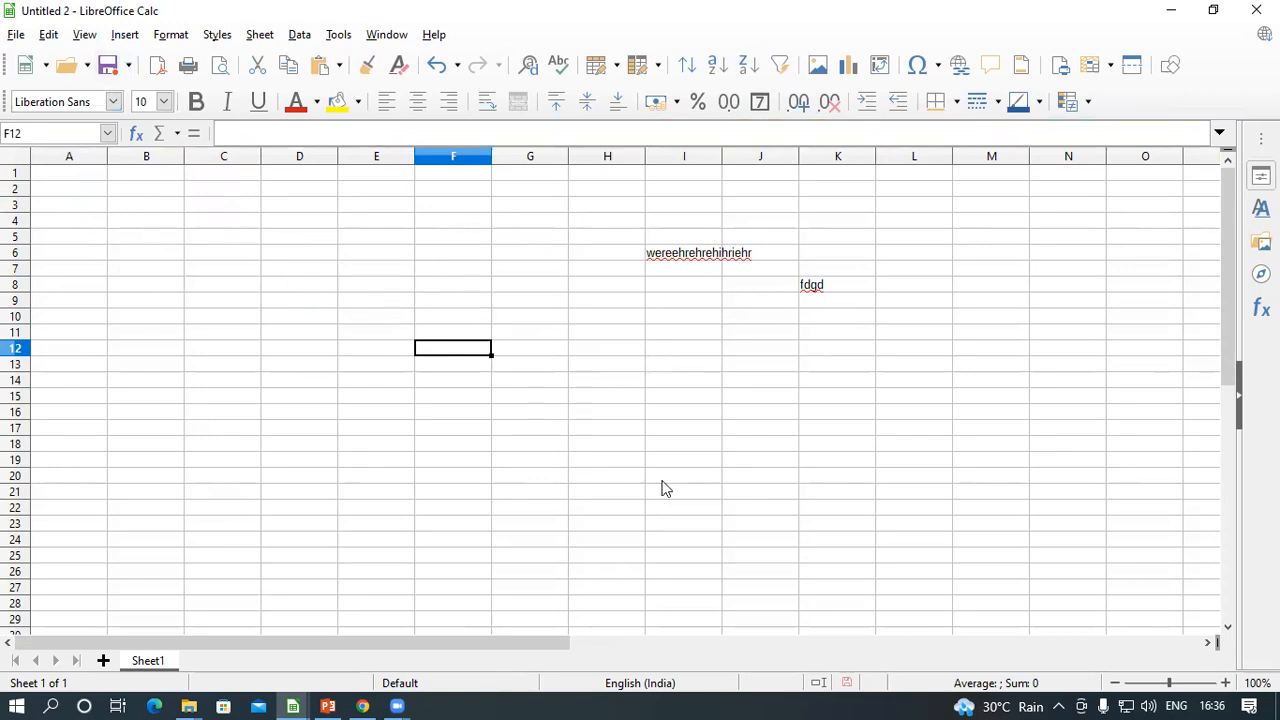
# Frame the column header row in red and add a callout line from header D labelled "columns".
pyautogui.moveTo(39, 147)
pyautogui.mouseDown()
pyautogui.moveTo(181, 168)
pyautogui.moveTo(692, 160)
pyautogui.moveTo(992, 134)
pyautogui.moveTo(1222, 163)
pyautogui.mouseUp()
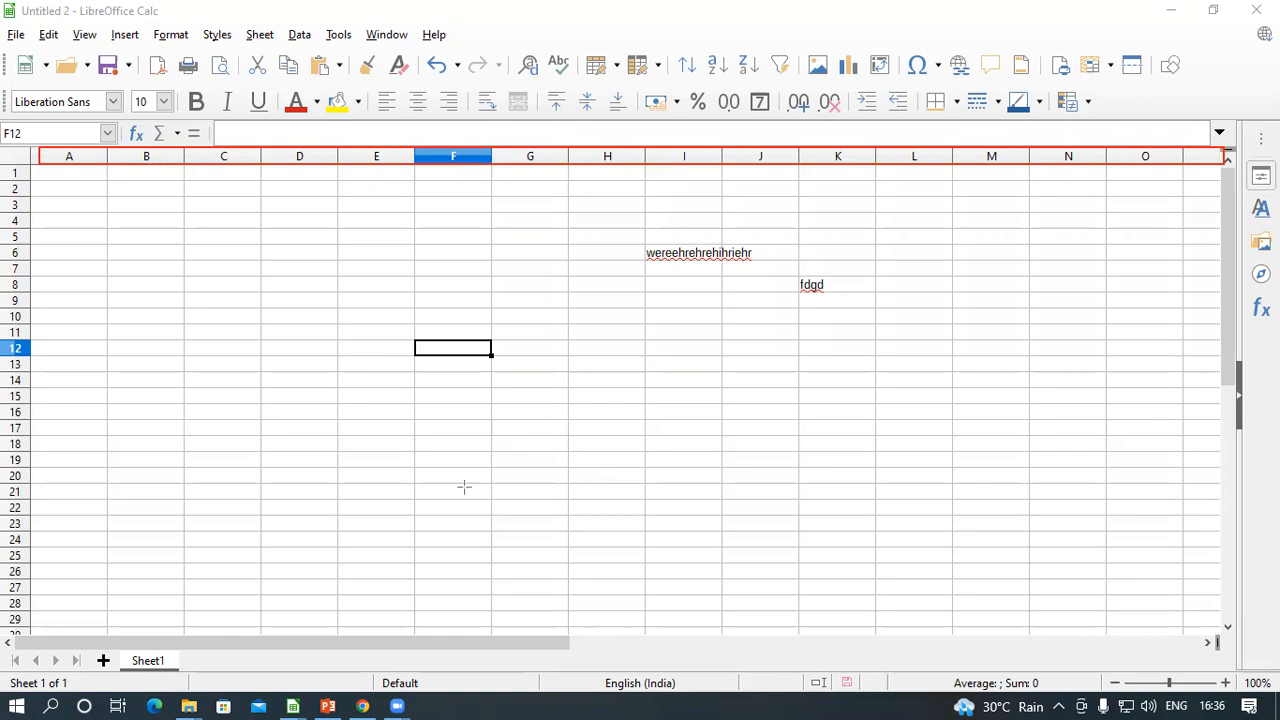
pyautogui.moveTo(302, 155); pyautogui.dragTo(388, 267)
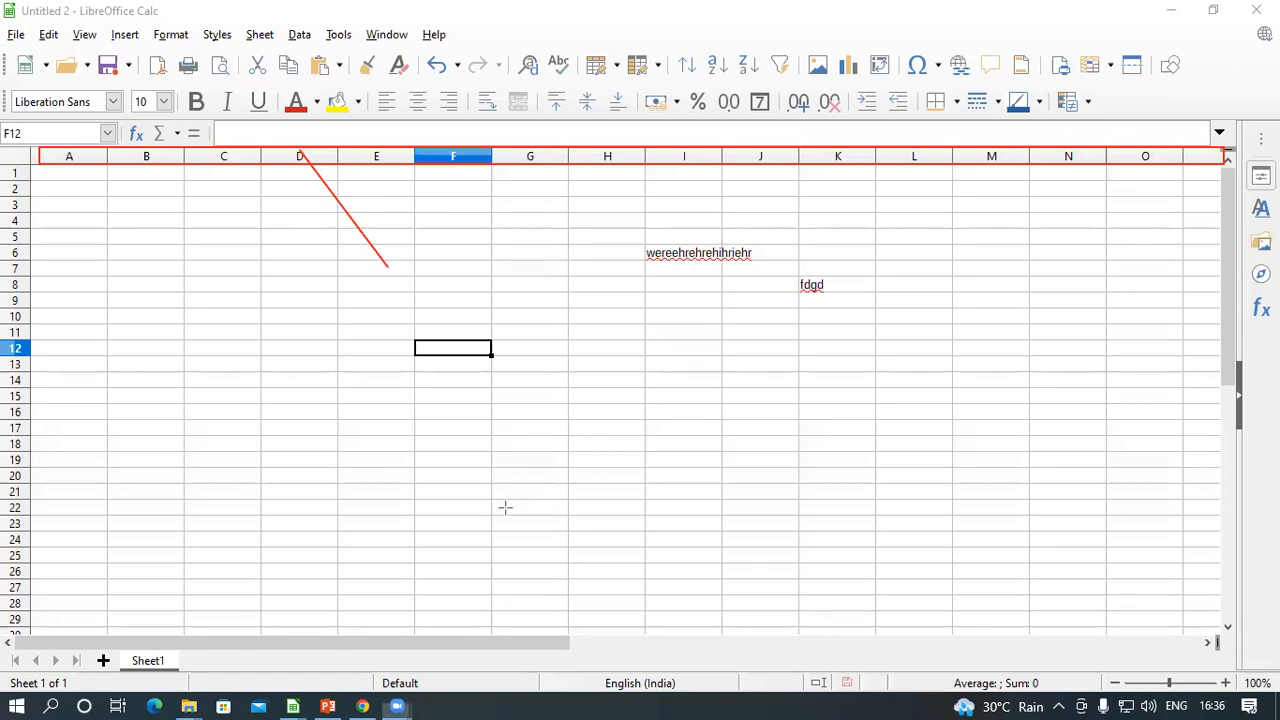
pyautogui.click(401, 269)
pyautogui.write('c')
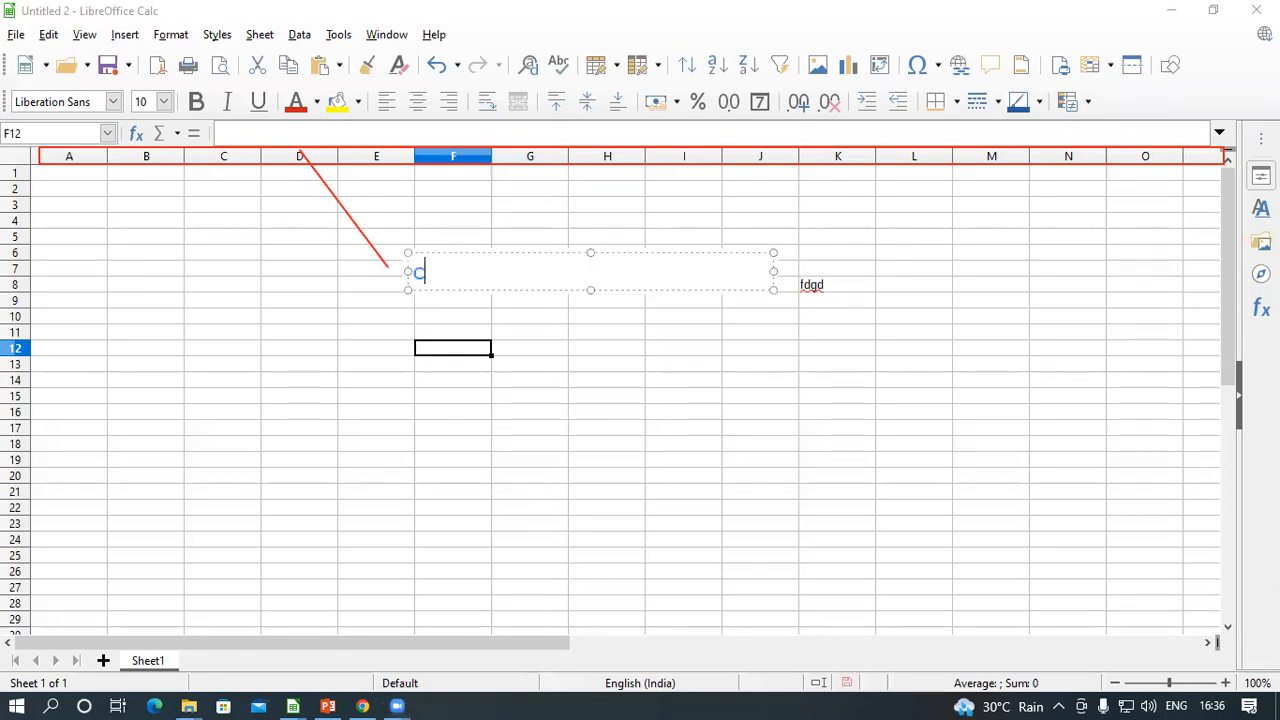
pyautogui.write('olumns')
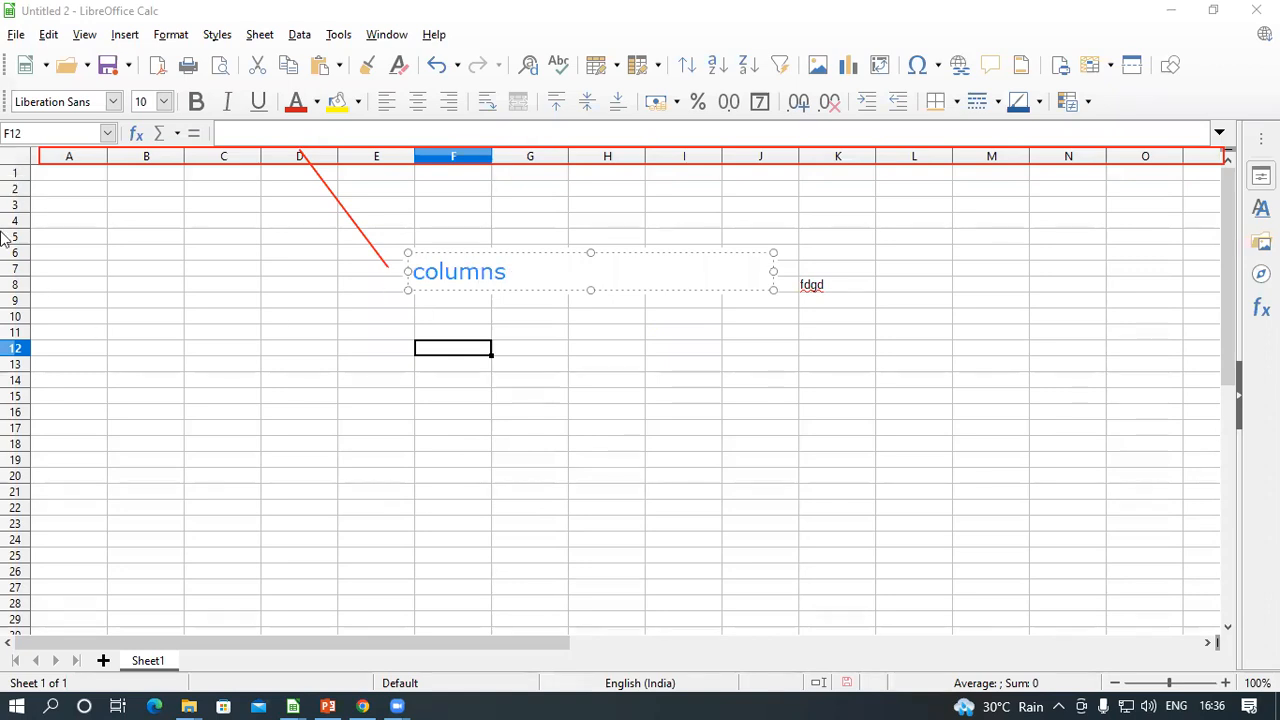
# Frame row headers 1 to 19 in red and add the label "Row" in the empty area below the frame.
pyautogui.moveTo(7, 166)
pyautogui.mouseDown()
pyautogui.moveTo(40, 274)
pyautogui.moveTo(32, 460)
pyautogui.mouseUp()
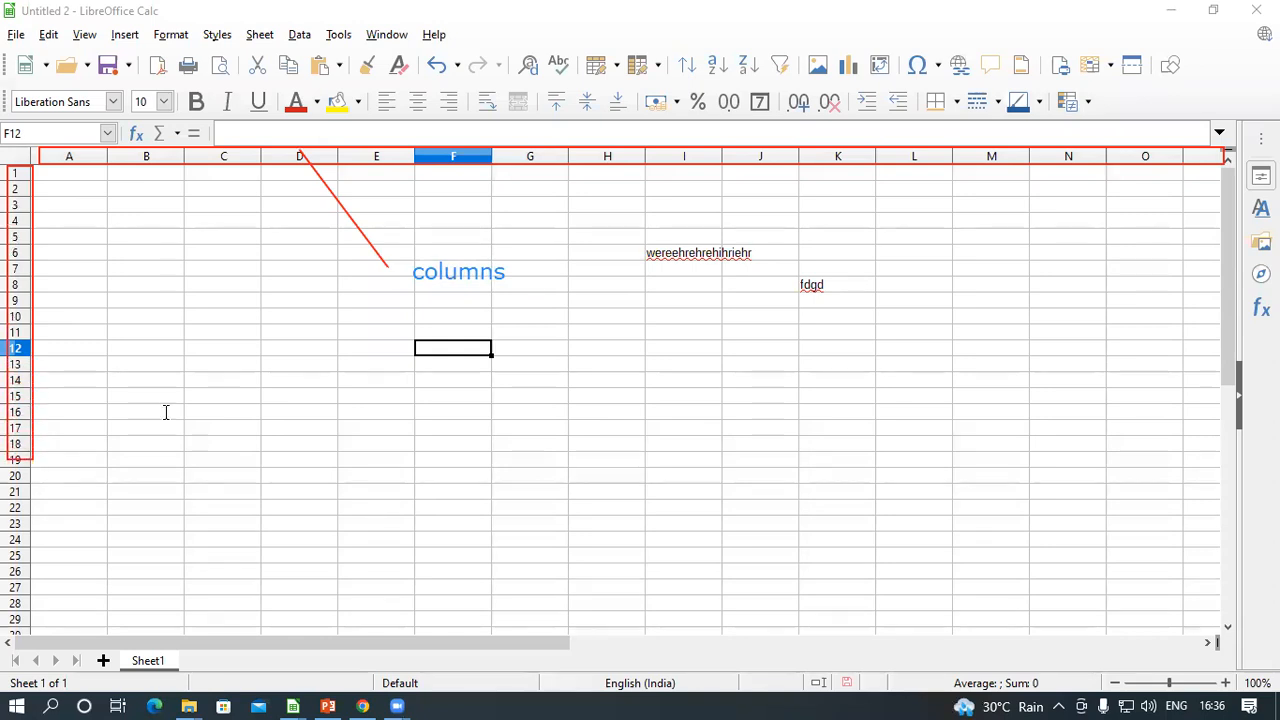
pyautogui.click(68, 311)
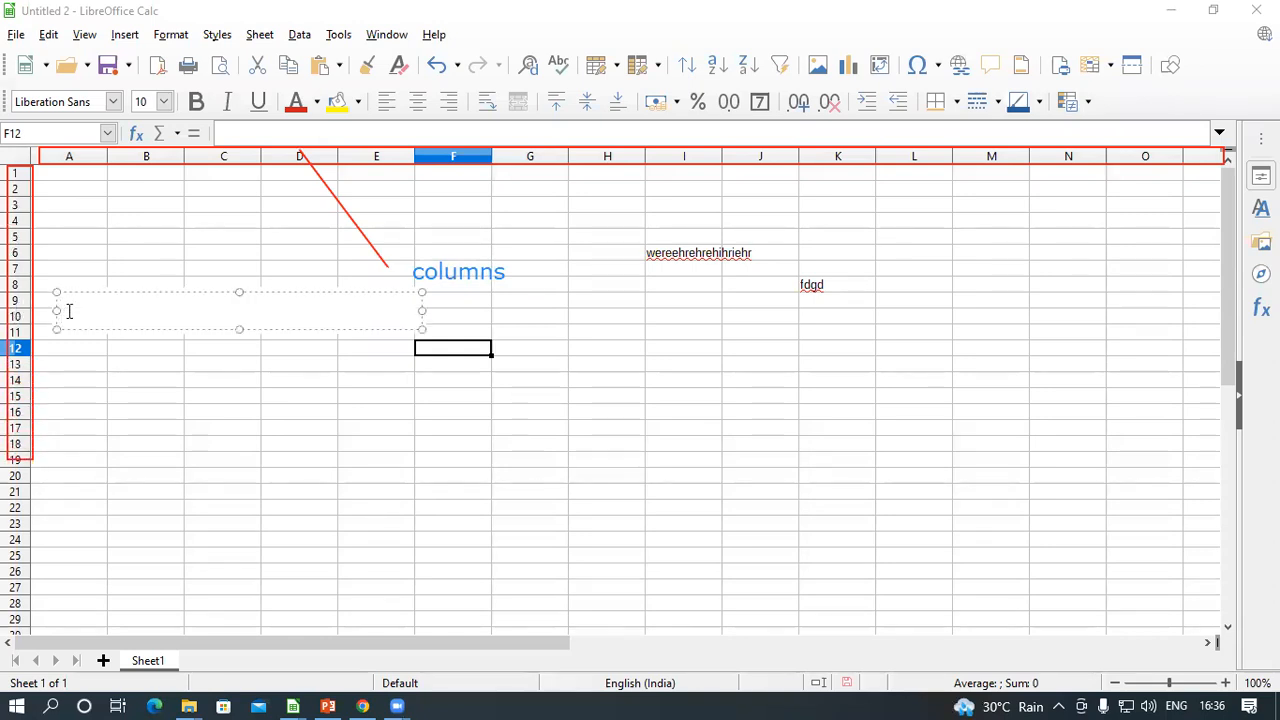
pyautogui.write('Row')
pyautogui.moveTo(161, 330); pyautogui.dragTo(163, 533)
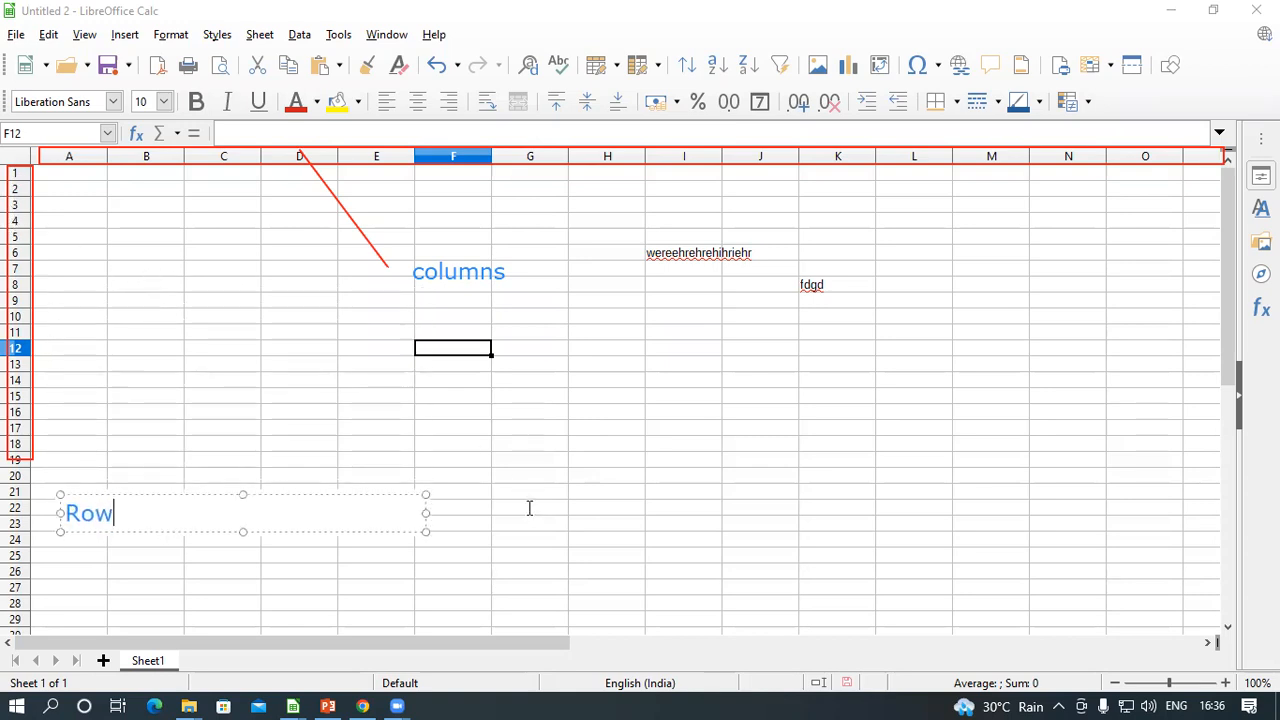
# Enter the sample text "cell" in cell C11.
pyautogui.click(234, 331)
pyautogui.click(234, 331)
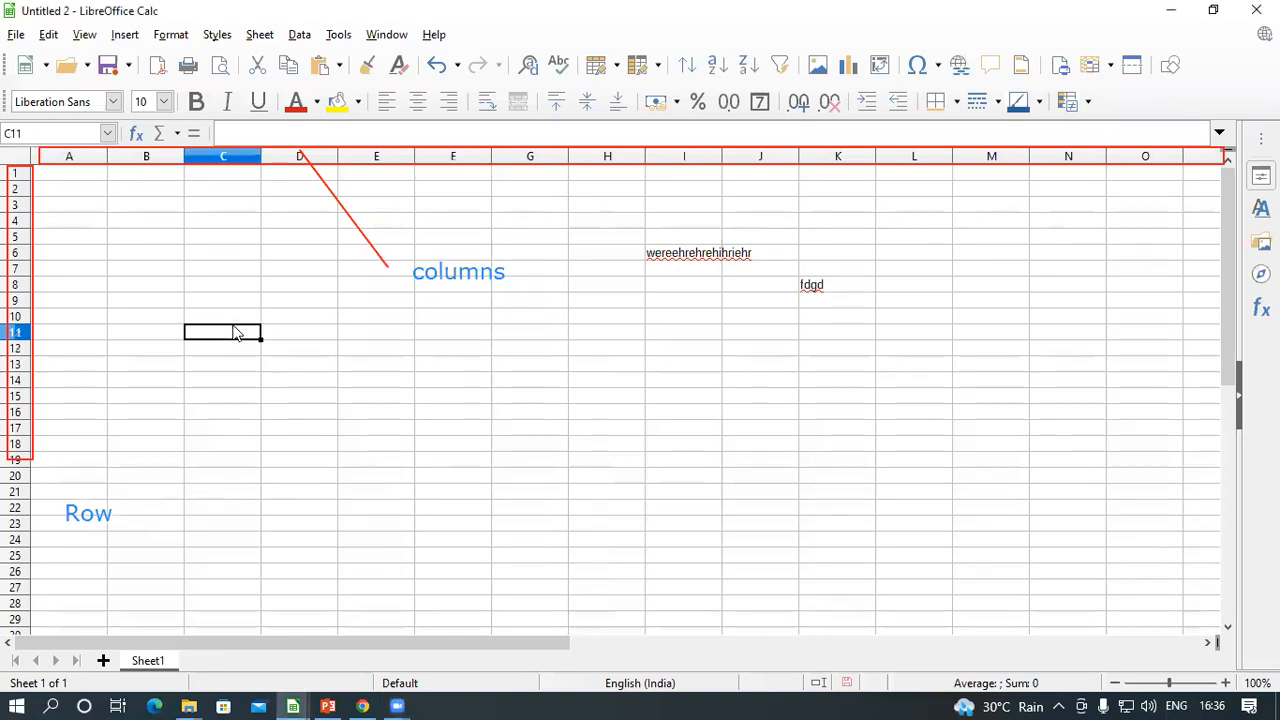
pyautogui.write('c')
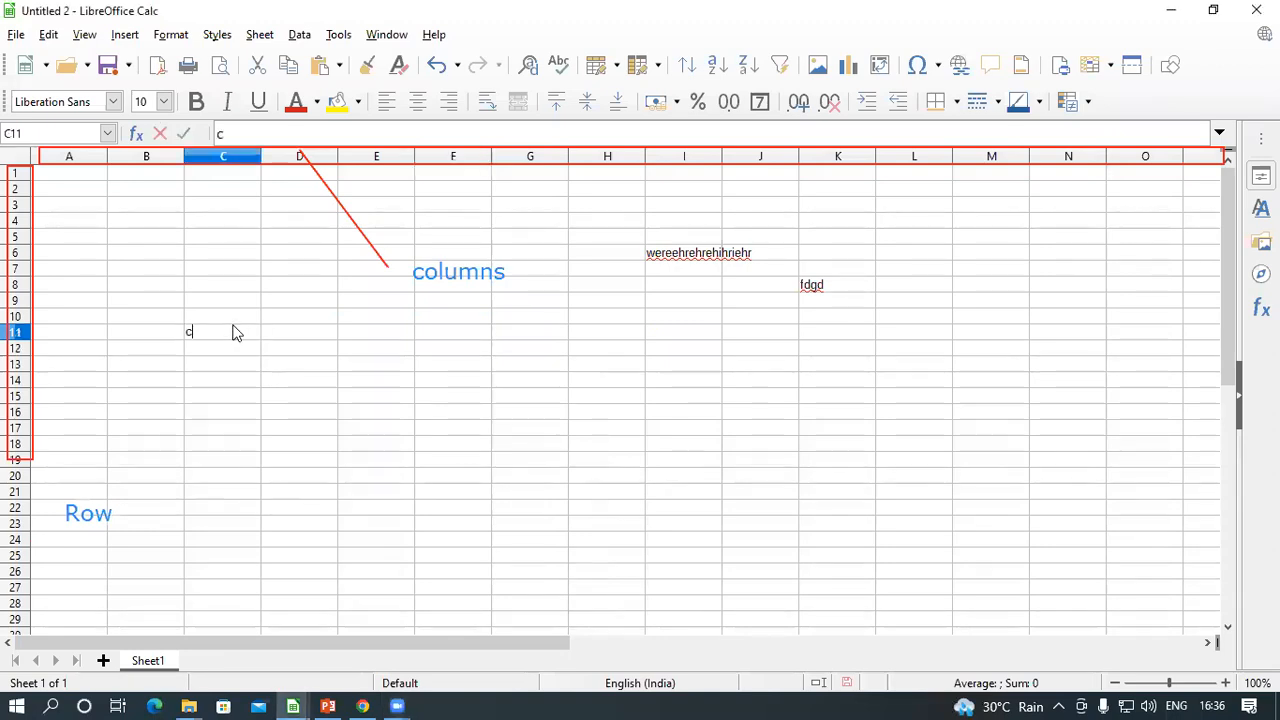
pyautogui.write('ell')
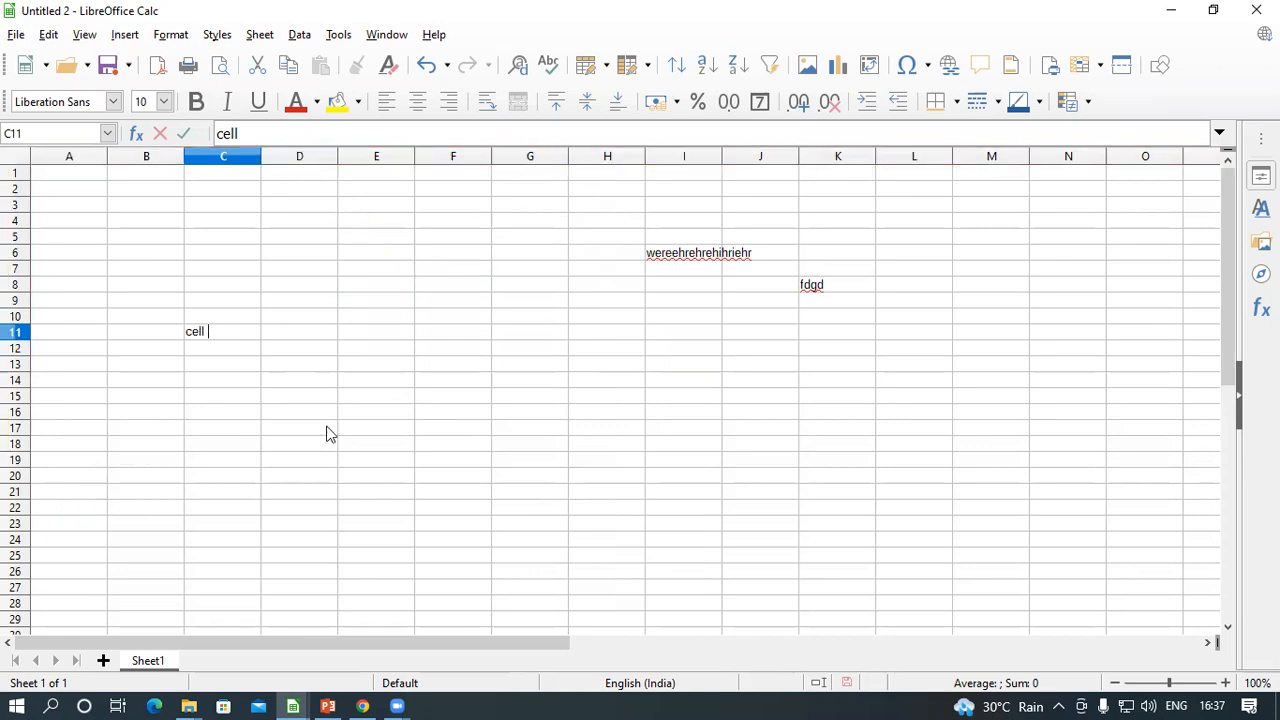
# From cell A1, jump to the last row of column A to examine its number, and return to A1.
pyautogui.click(62, 181)
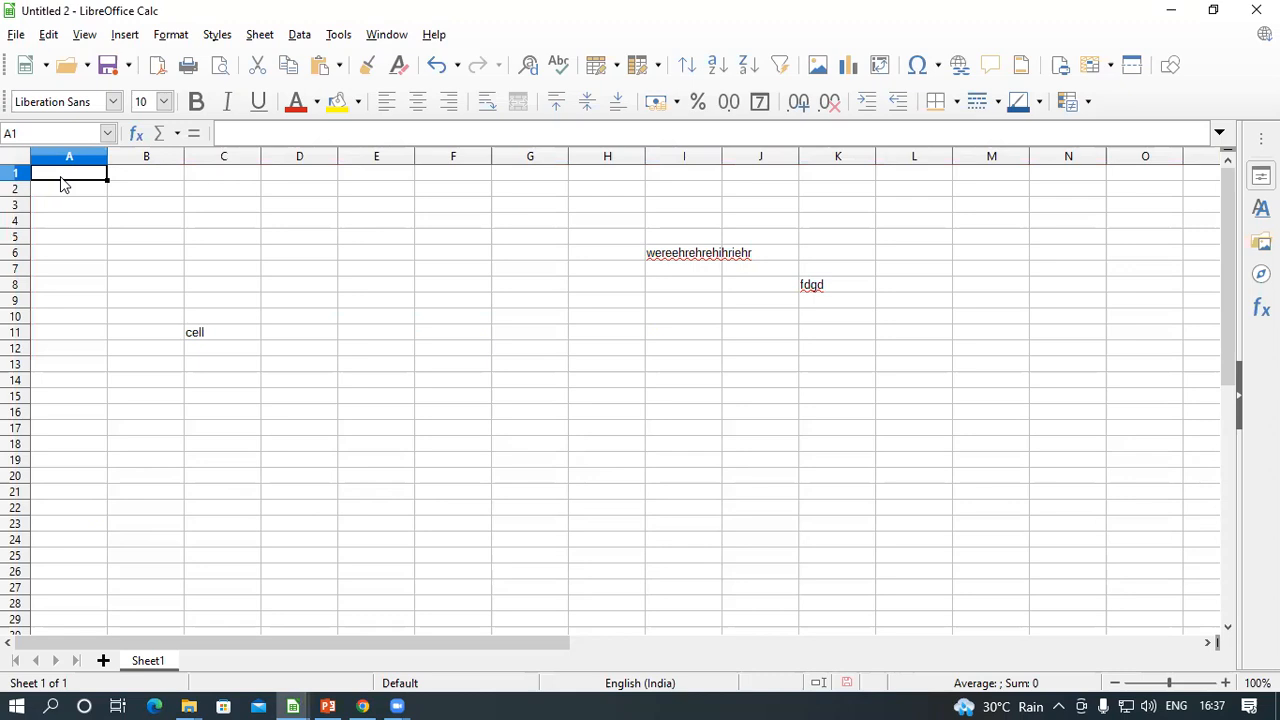
pyautogui.hotkey('ctrl', 'Down')
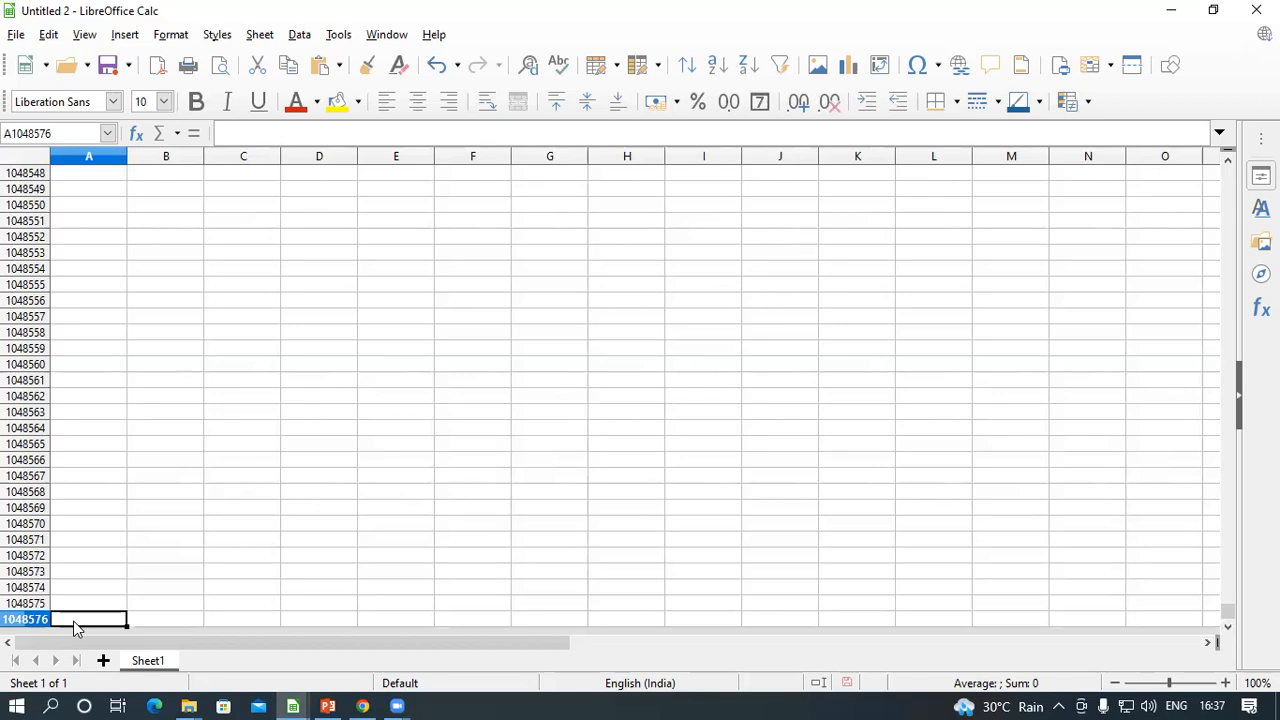
pyautogui.hotkey('ctrl', 'Home')
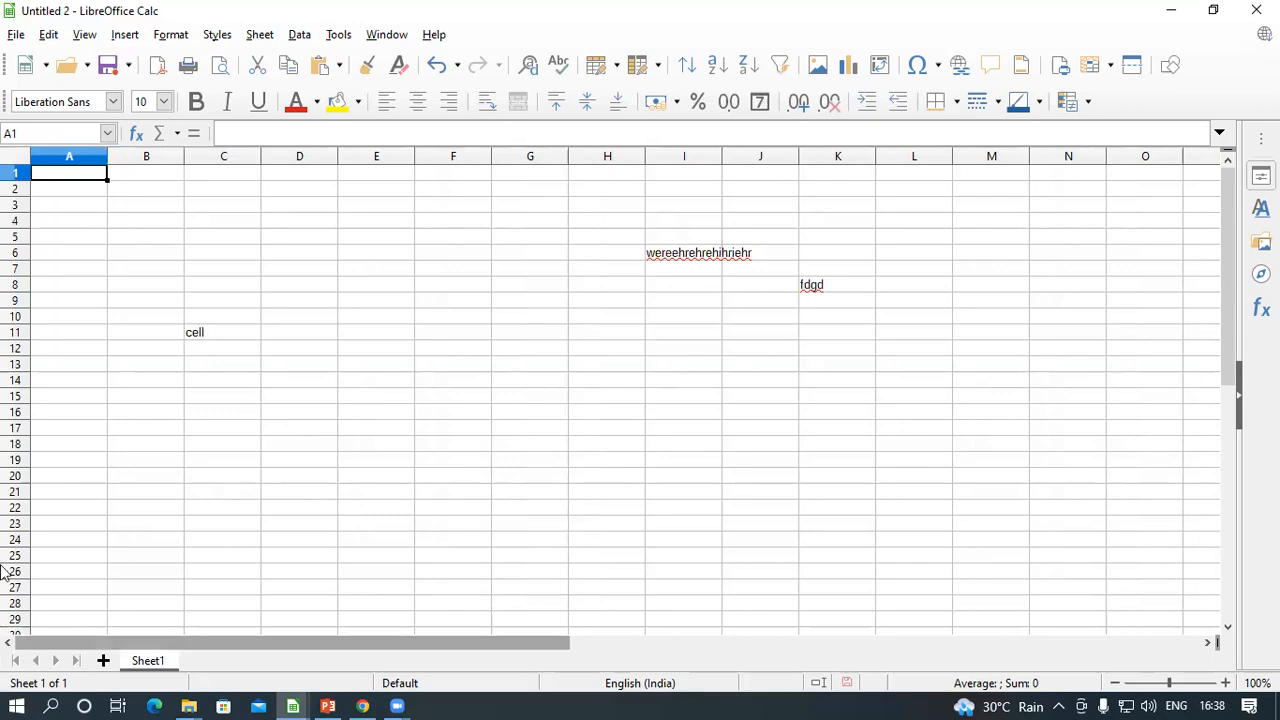
# Go directly to cell A20 and to cell D20 by entering their cell addresses.
pyautogui.click(30, 134)
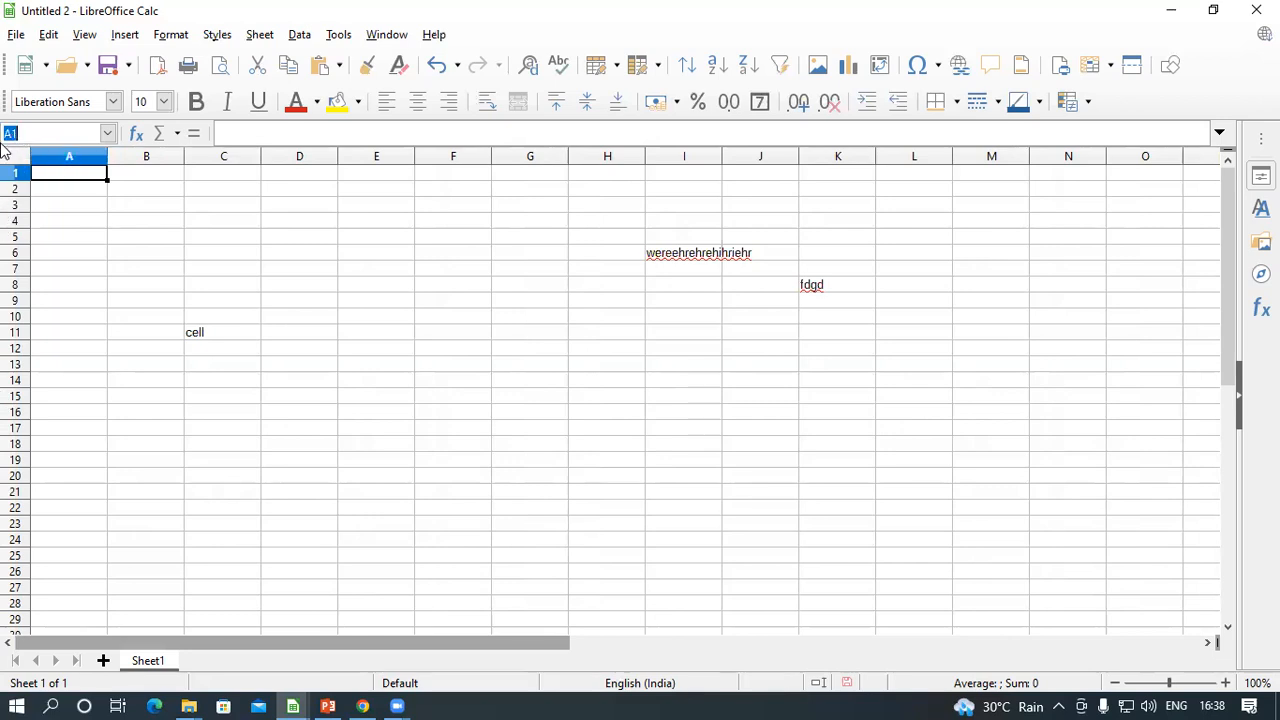
pyautogui.write('a')
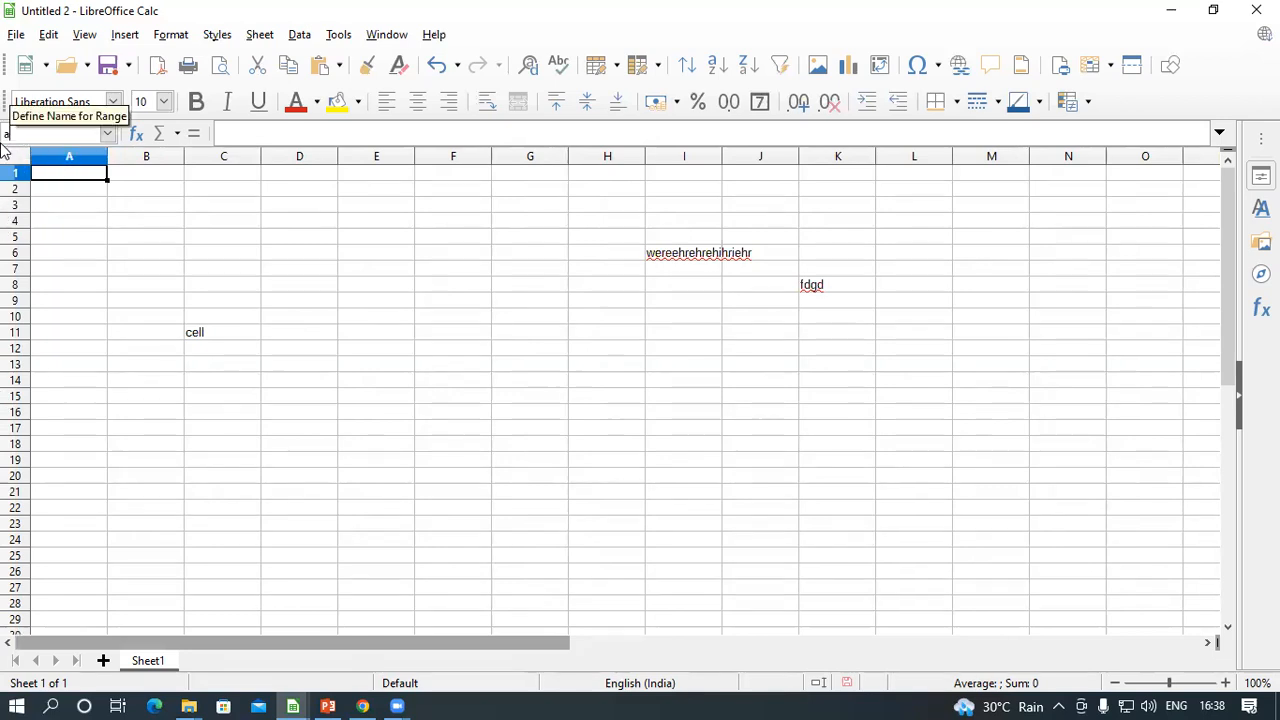
pyautogui.write('20')
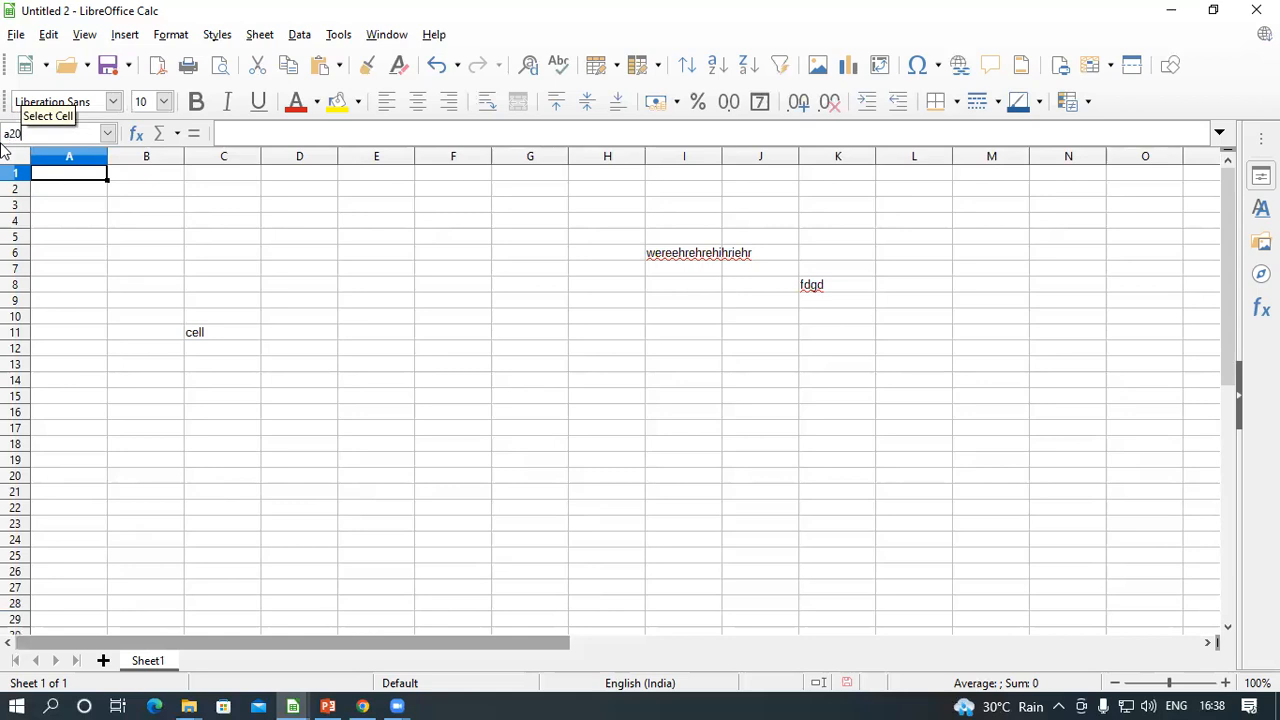
pyautogui.press('Return')
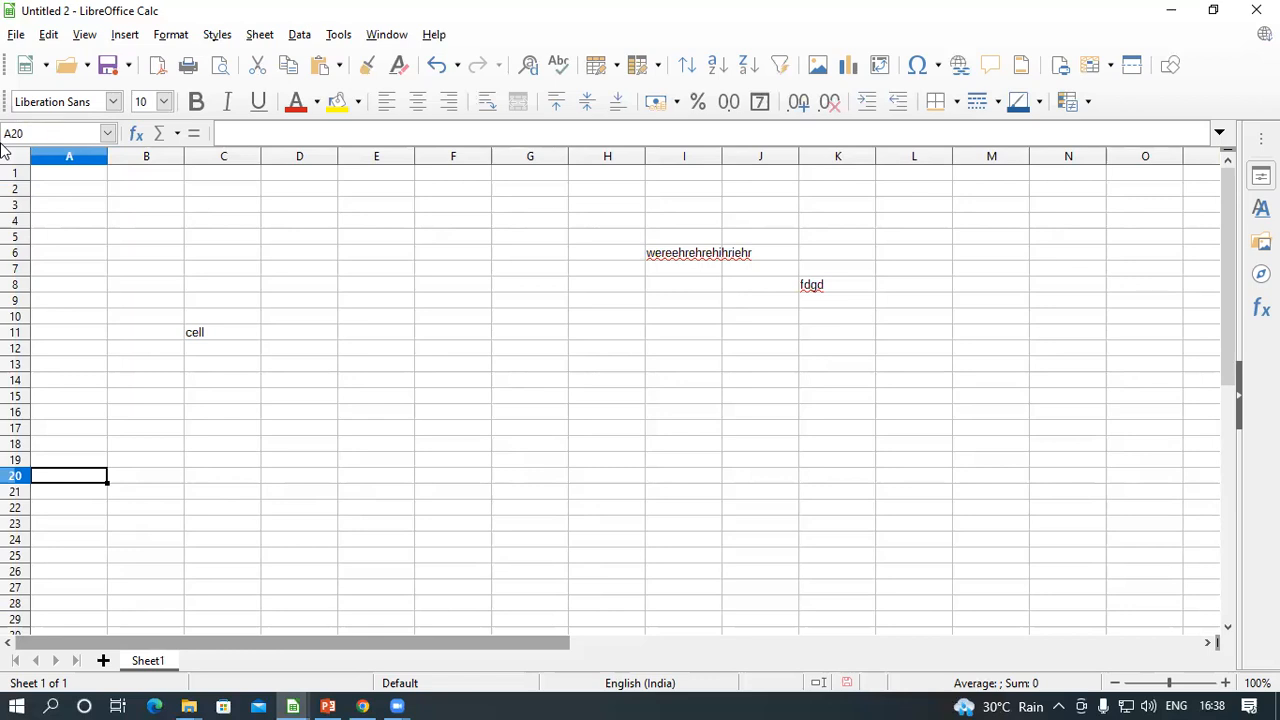
pyautogui.click(33, 136)
pyautogui.write('d20')
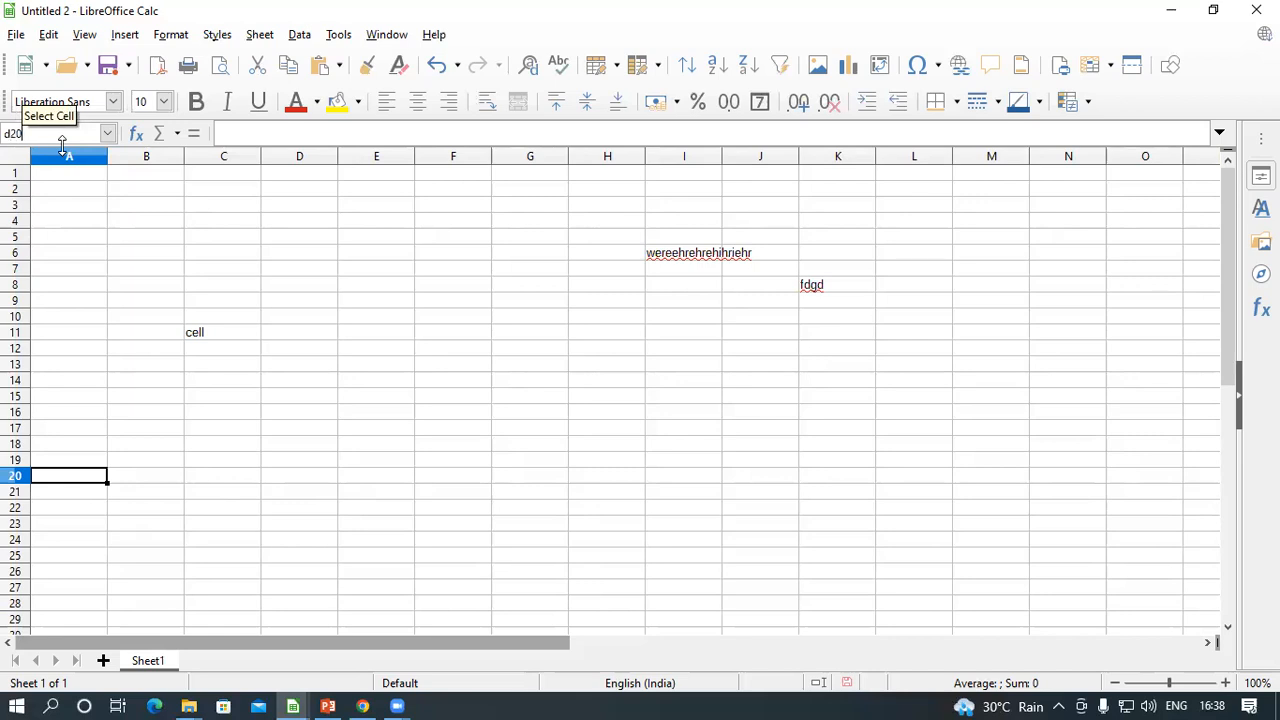
pyautogui.press('Return')
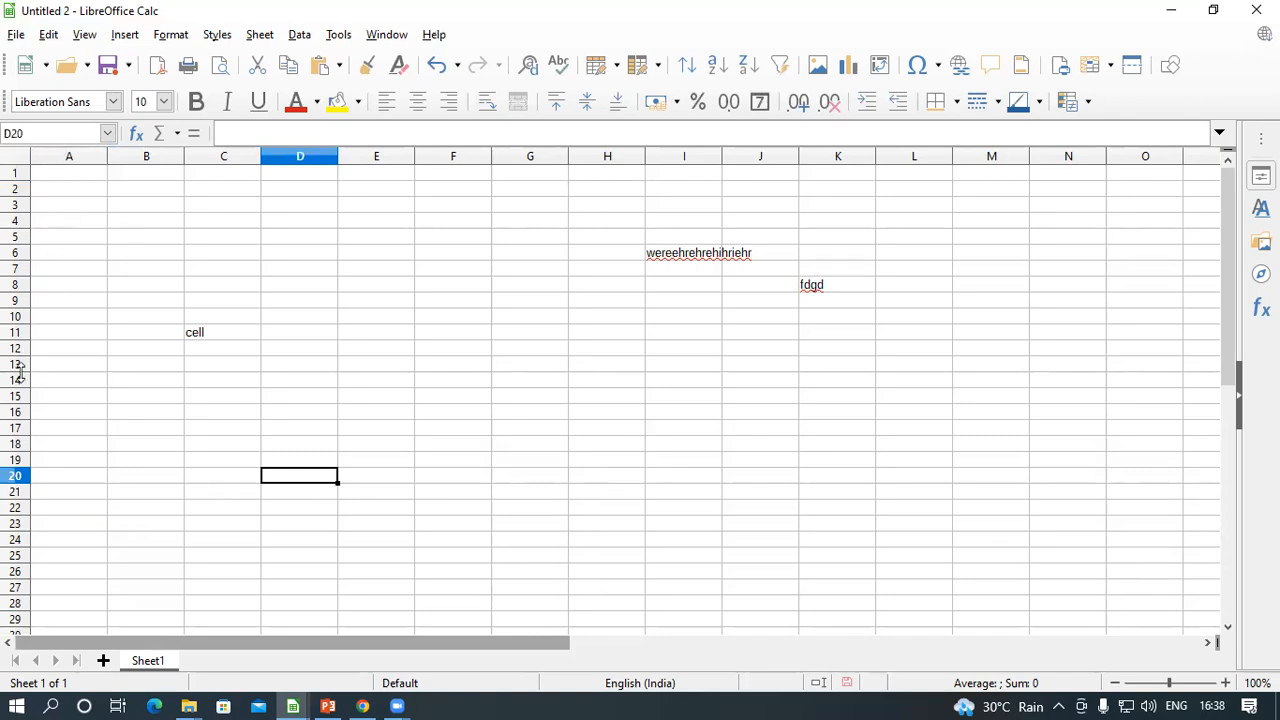
# From cell A1, jump to the last column of row 1 to examine its letters, and return to A1.
pyautogui.click(68, 180)
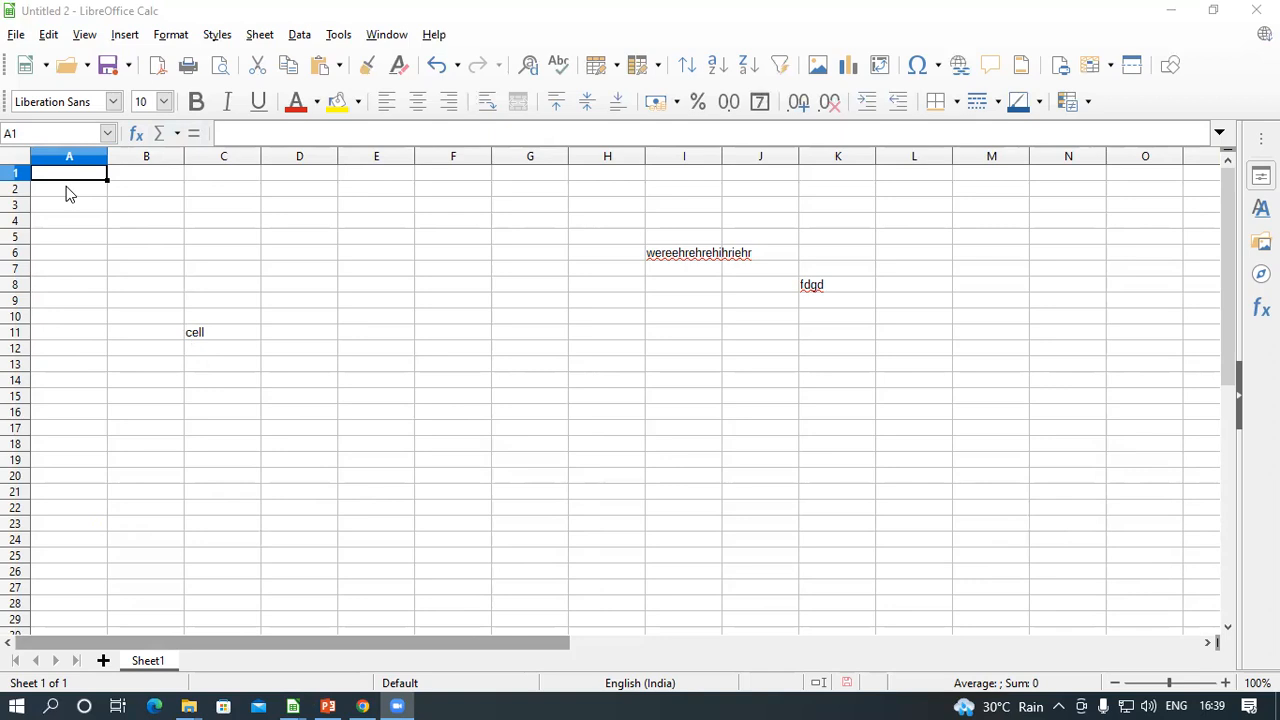
pyautogui.click(453, 412)
pyautogui.click(62, 170)
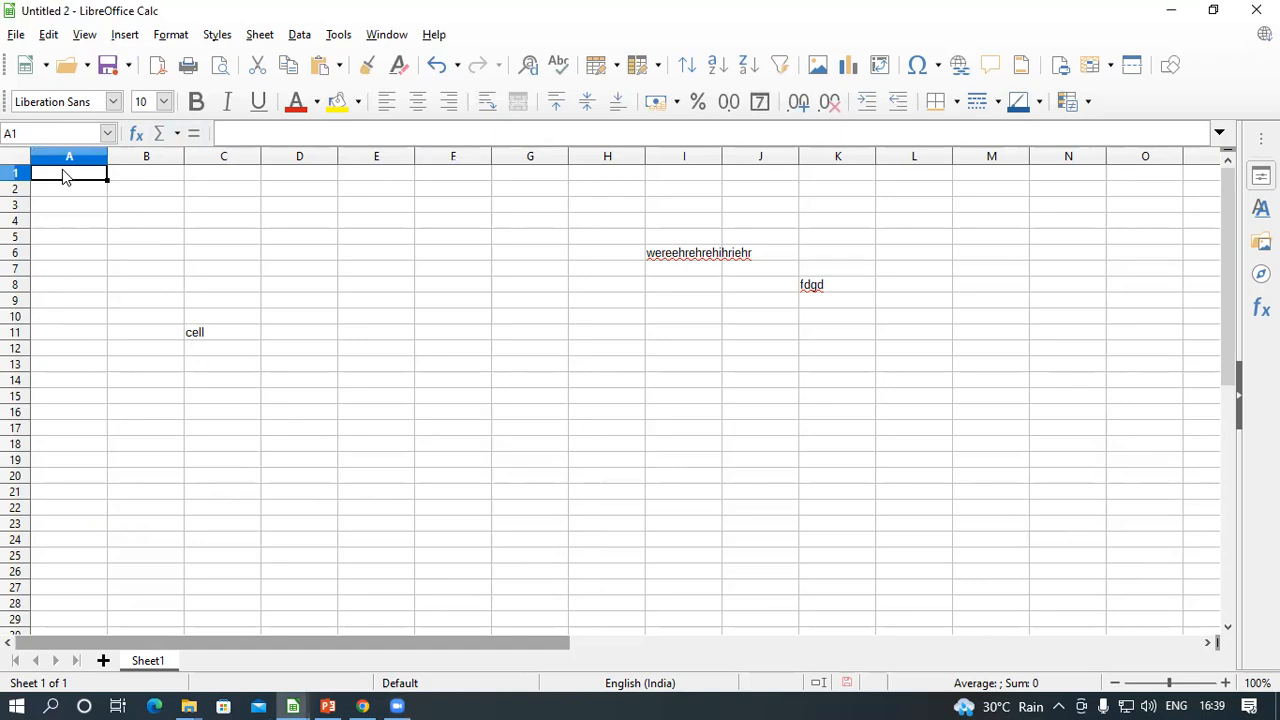
pyautogui.hotkey('ctrl', 'Right')
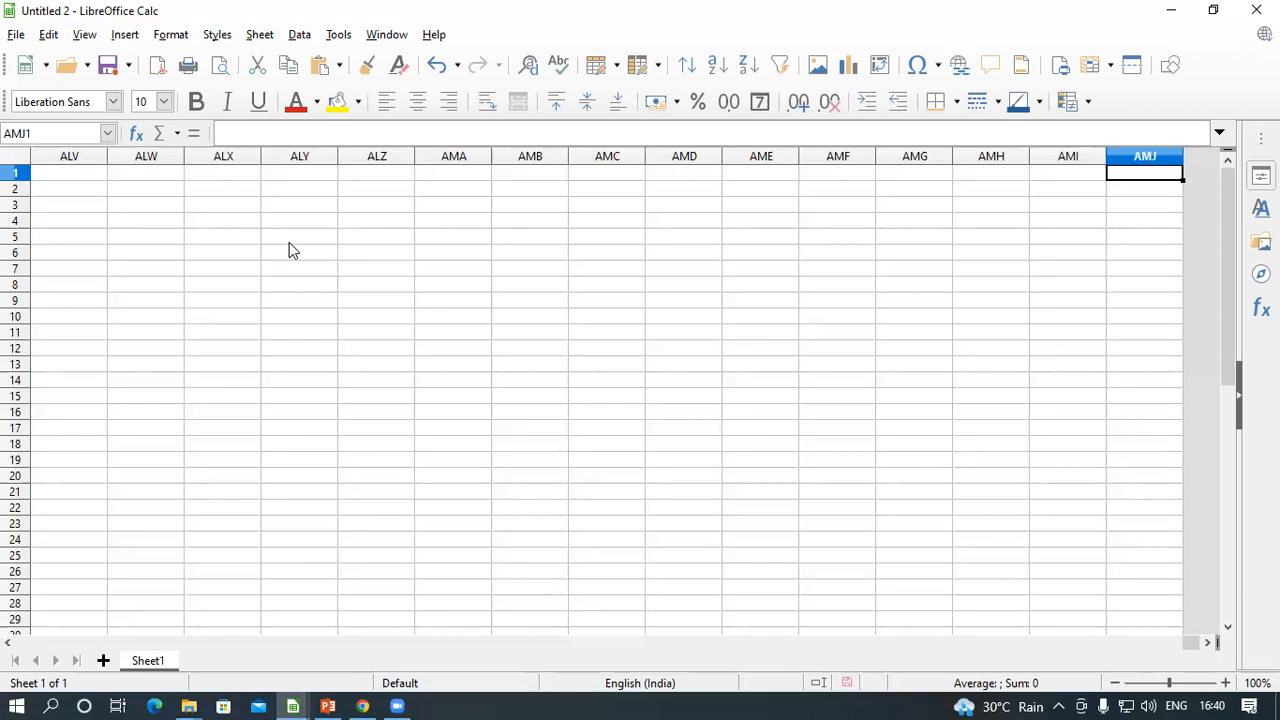
pyautogui.hotkey('ctrl', 'Home')
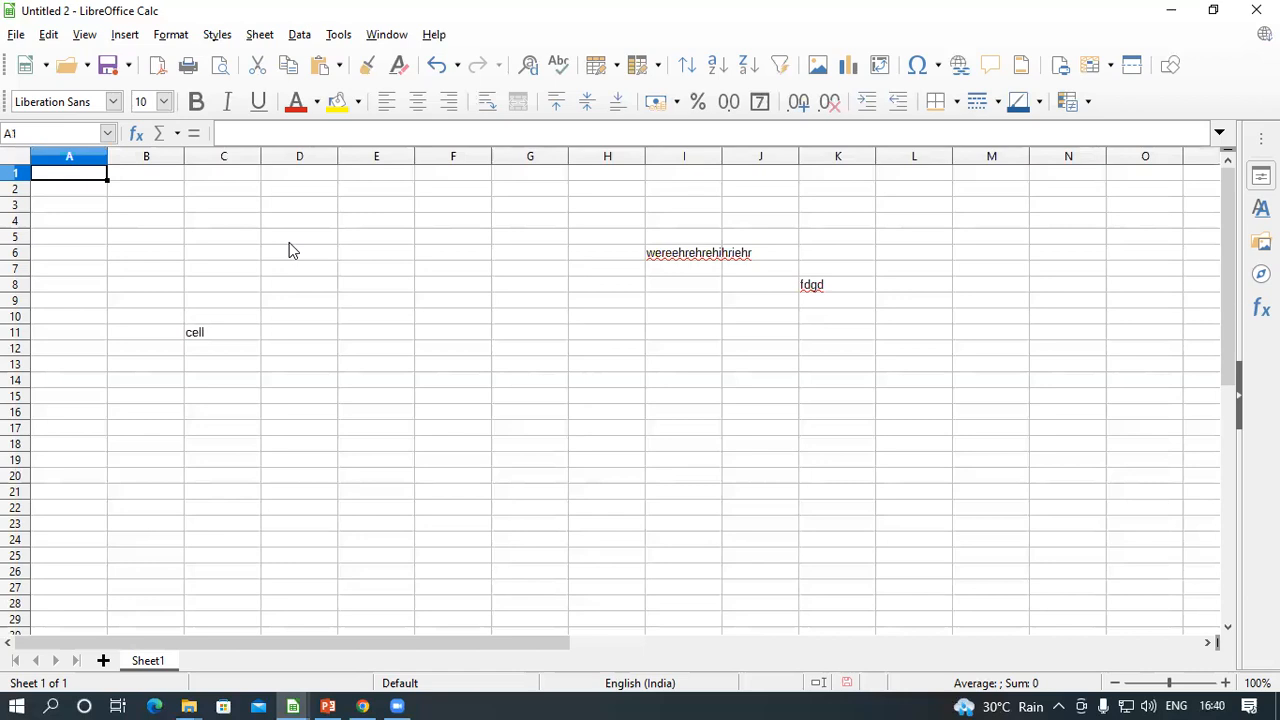
pyautogui.hotkey('ctrl', 'Right')
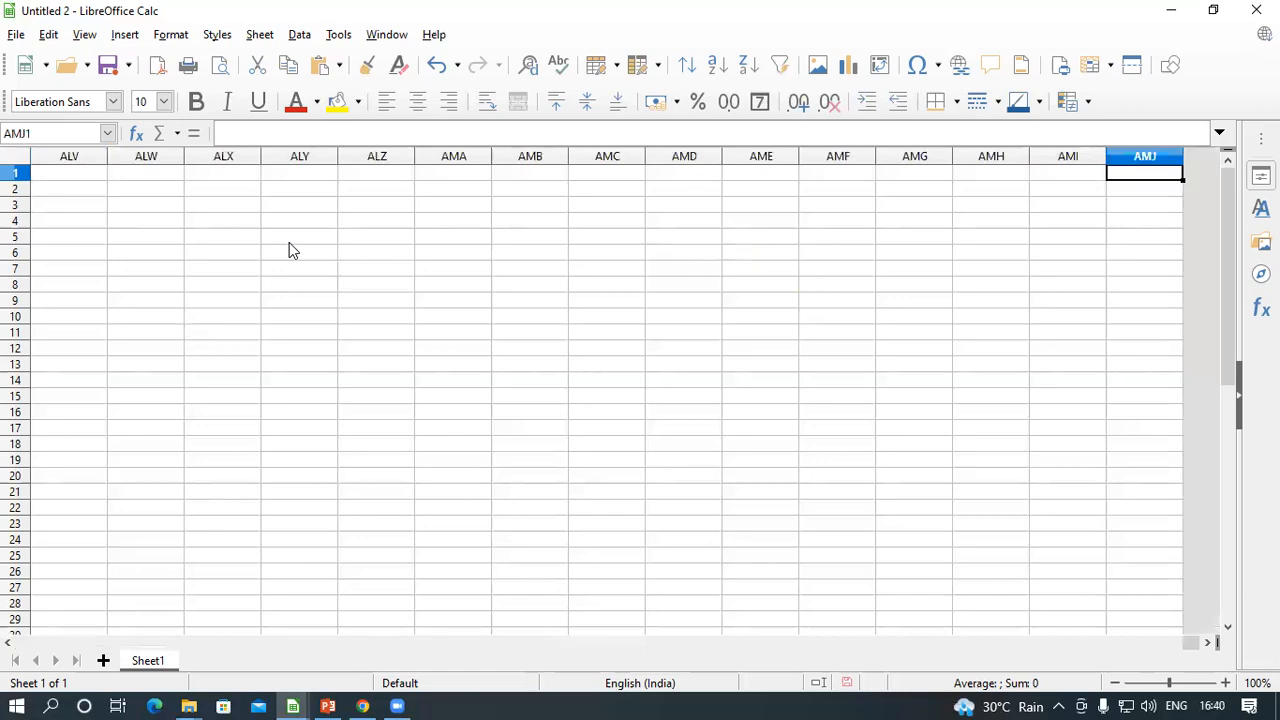
pyautogui.hotkey('ctrl', 'Home')
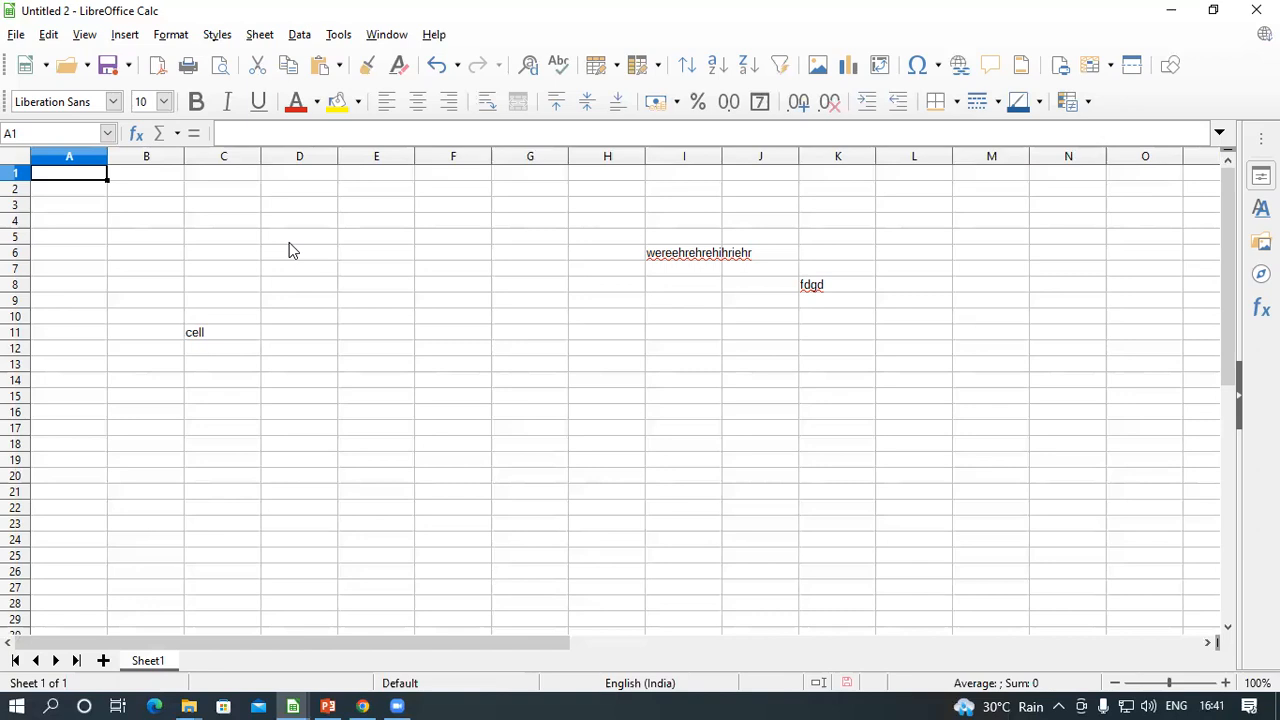
pyautogui.click(117, 239)
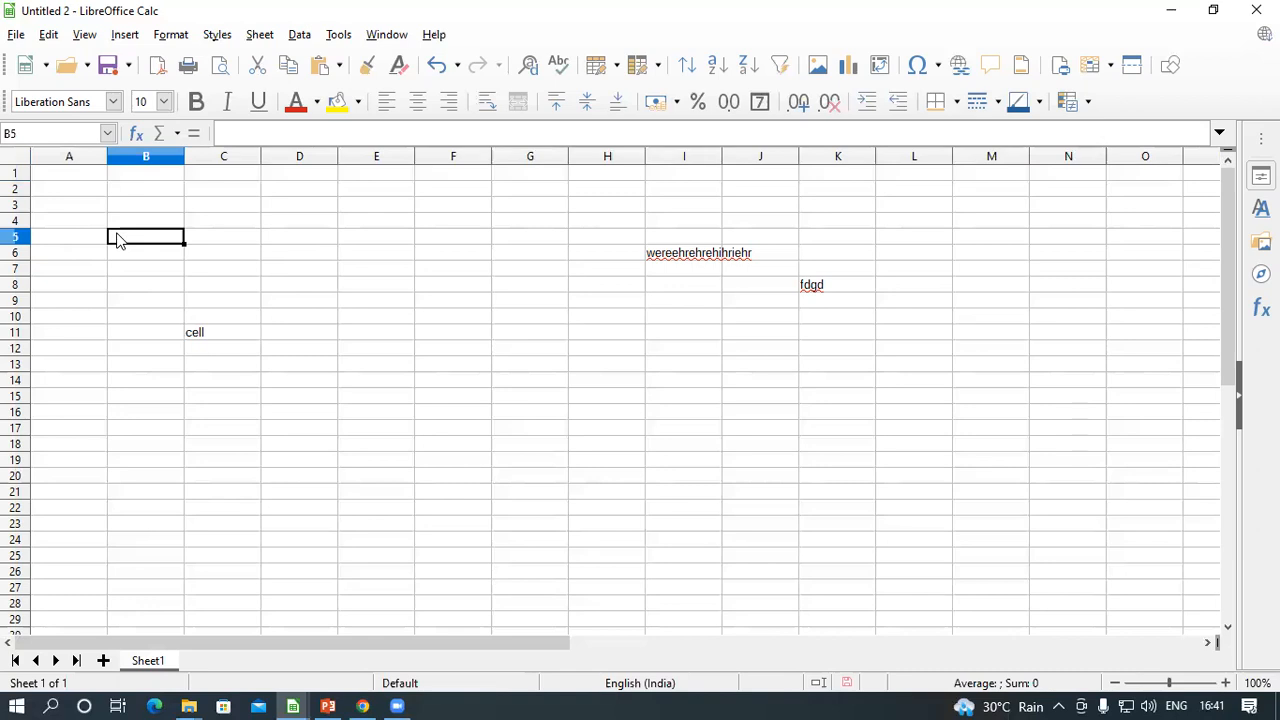
pyautogui.click(369, 218)
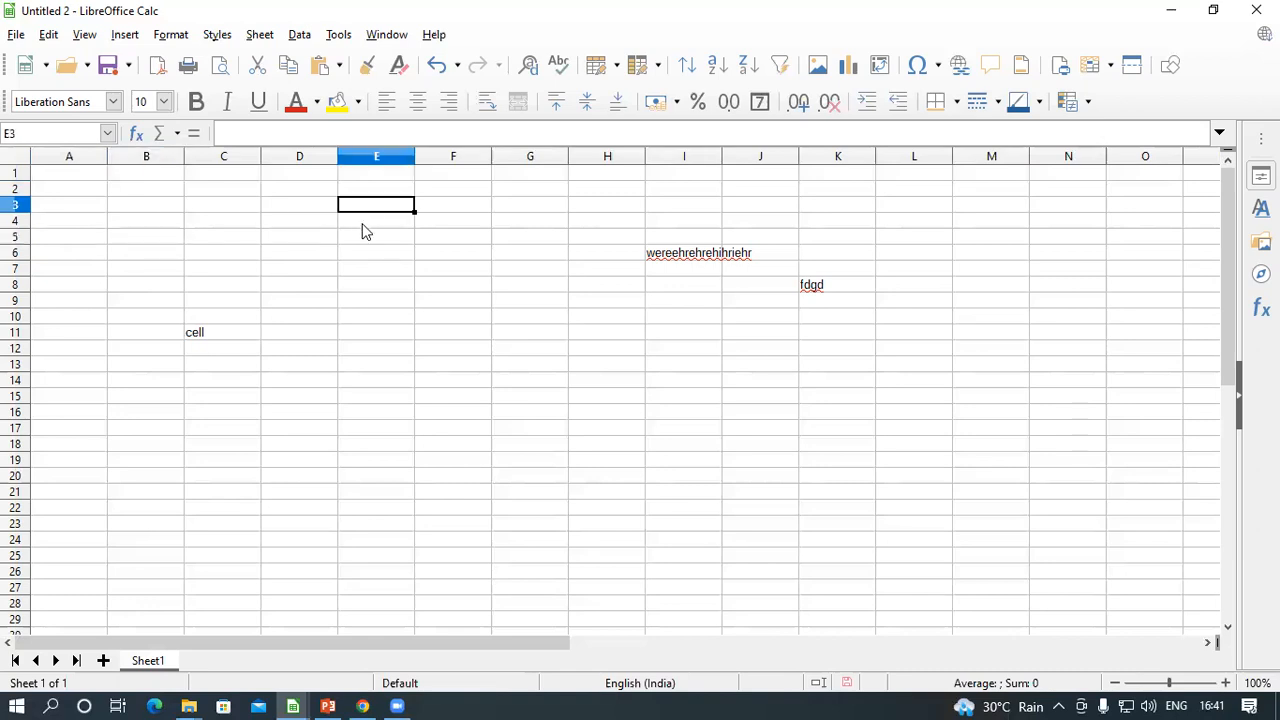
pyautogui.click(364, 225)
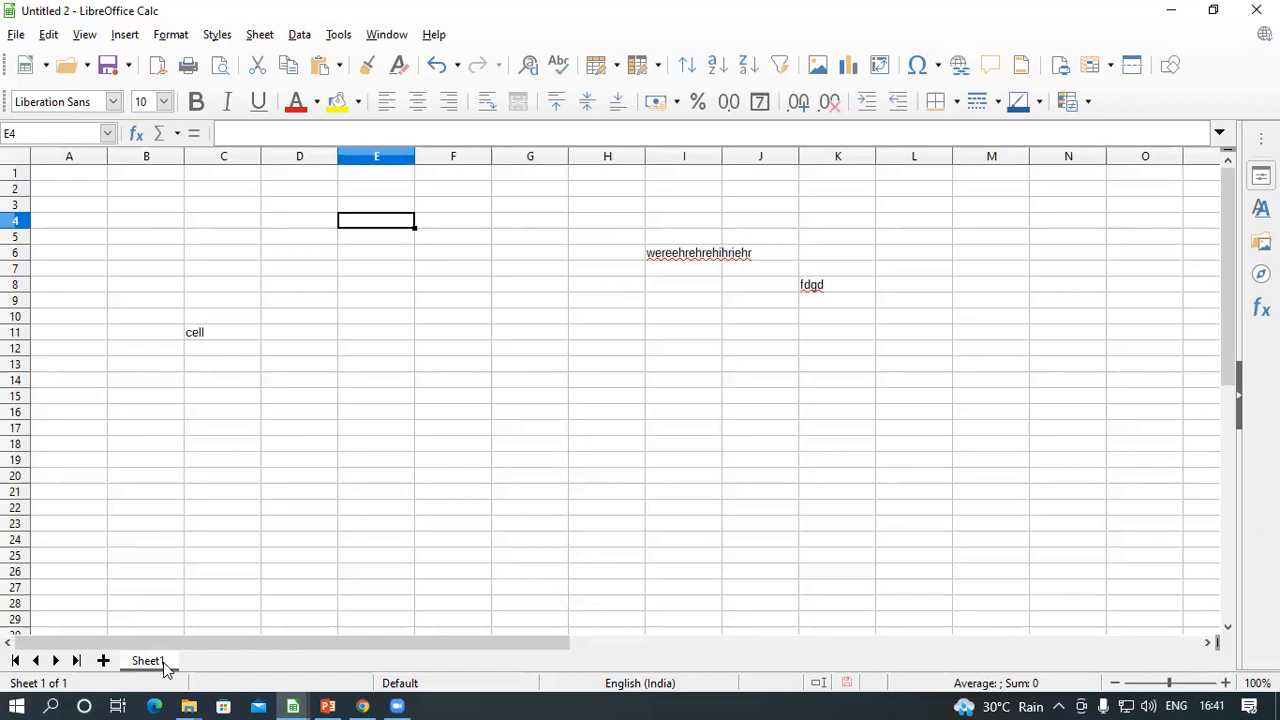
pyautogui.click(563, 390)
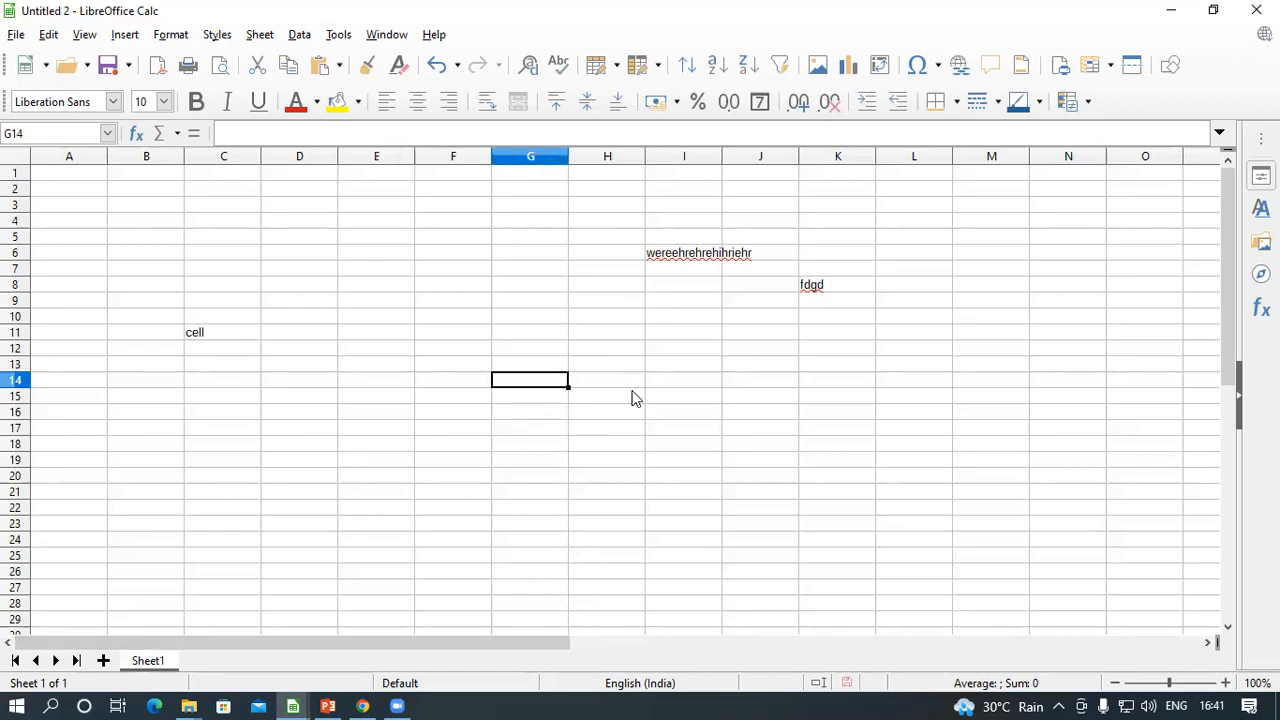
pyautogui.click(654, 400)
pyautogui.click(508, 380)
pyautogui.click(603, 428)
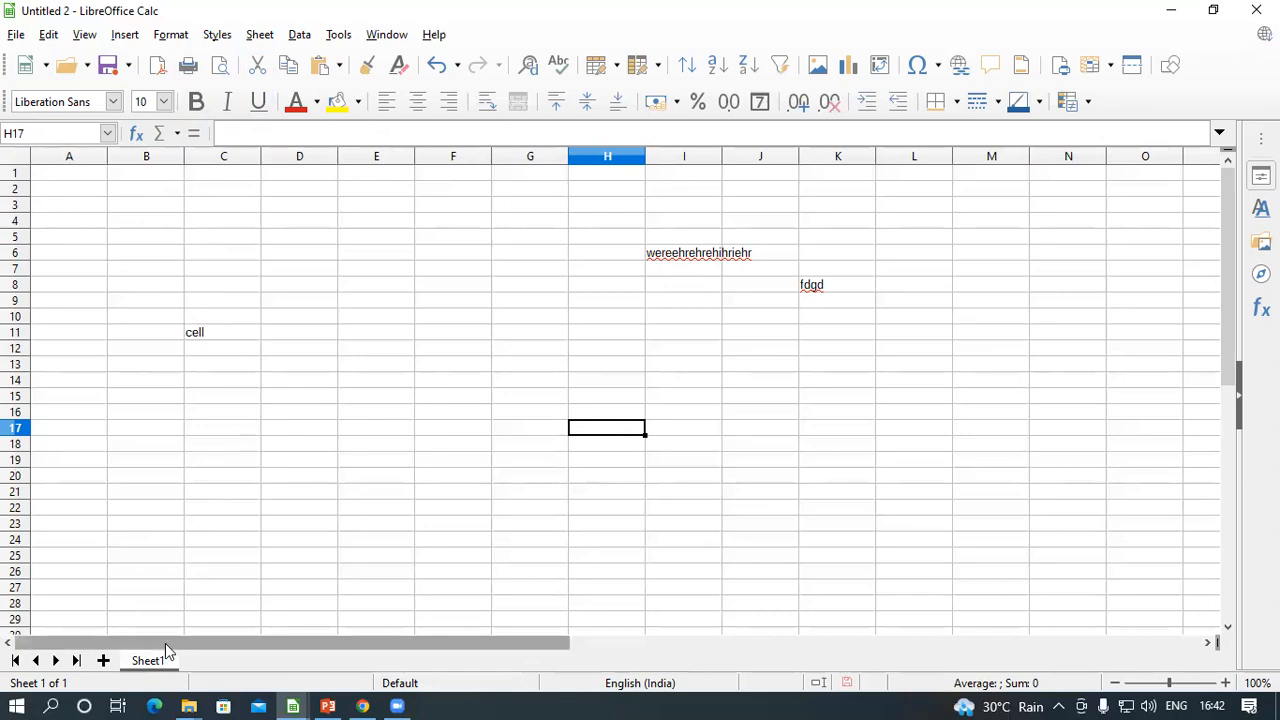
pyautogui.click(306, 321)
pyautogui.click(207, 349)
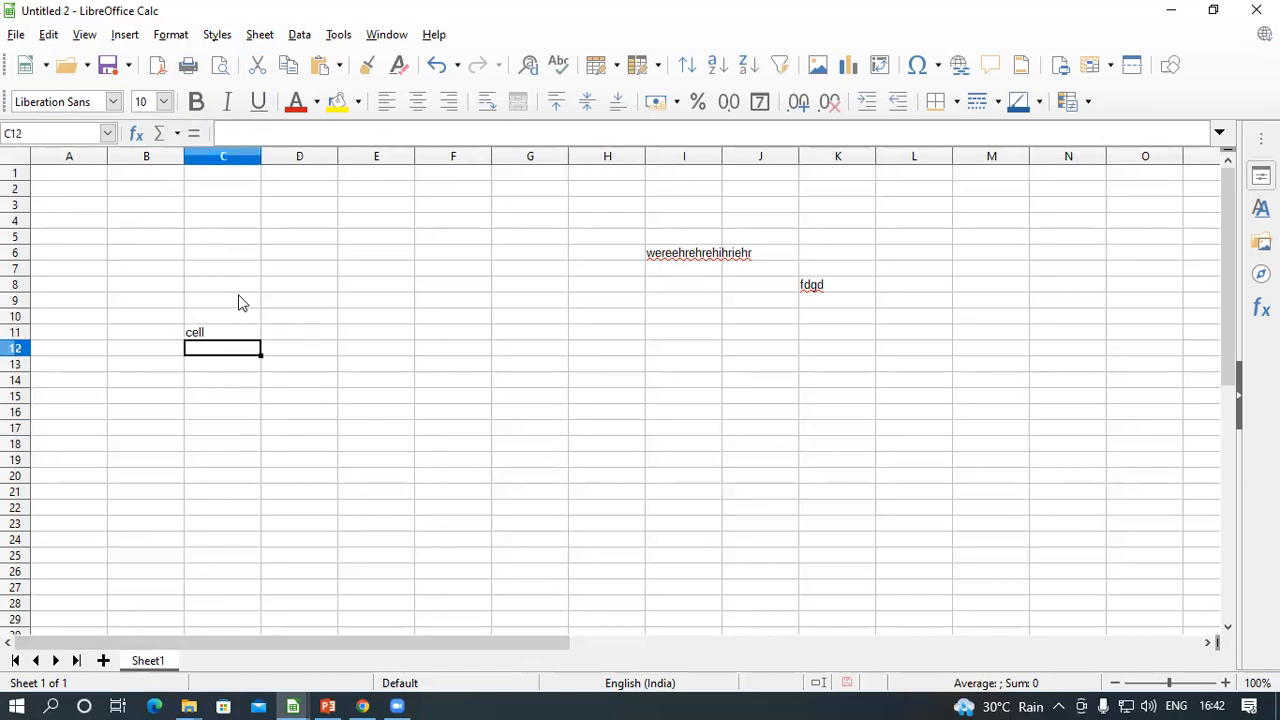
pyautogui.click(511, 246)
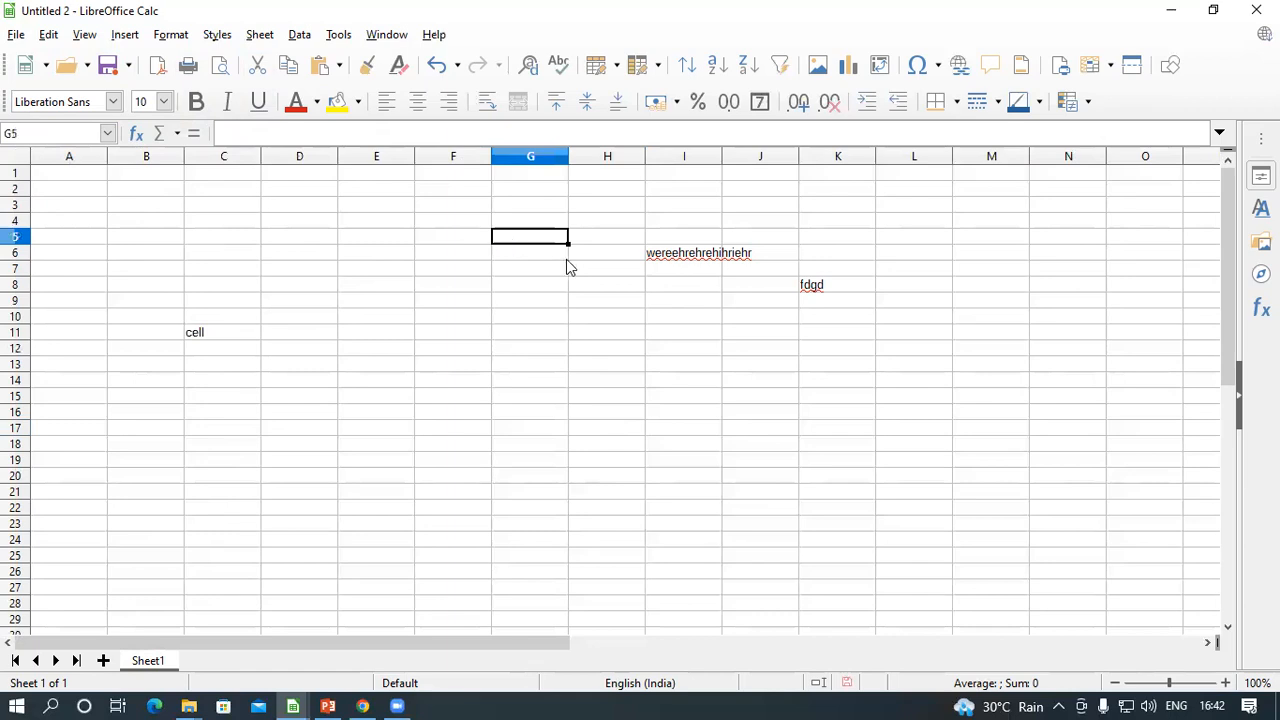
# Delete the contents of the range C3:K14 to clear all sample text, and make E21 the active cell.
pyautogui.moveTo(192, 206); pyautogui.dragTo(858, 386)
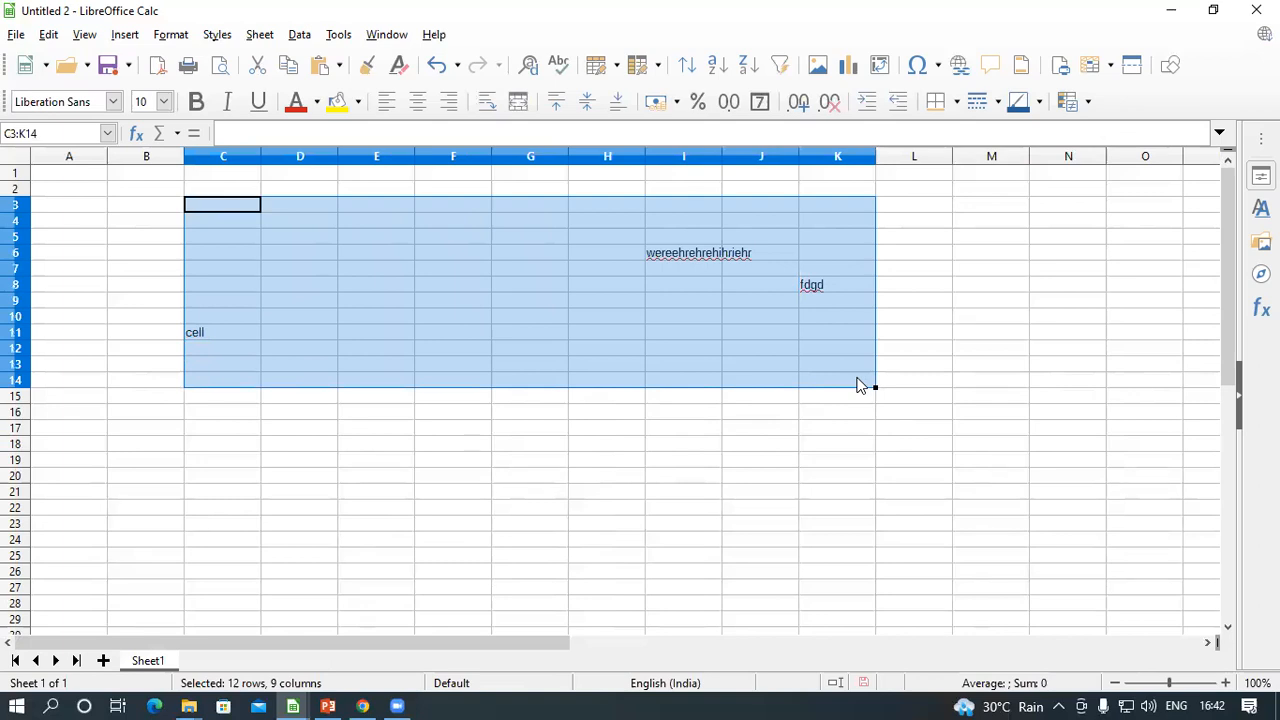
pyautogui.press('Delete')
pyautogui.click(405, 494)
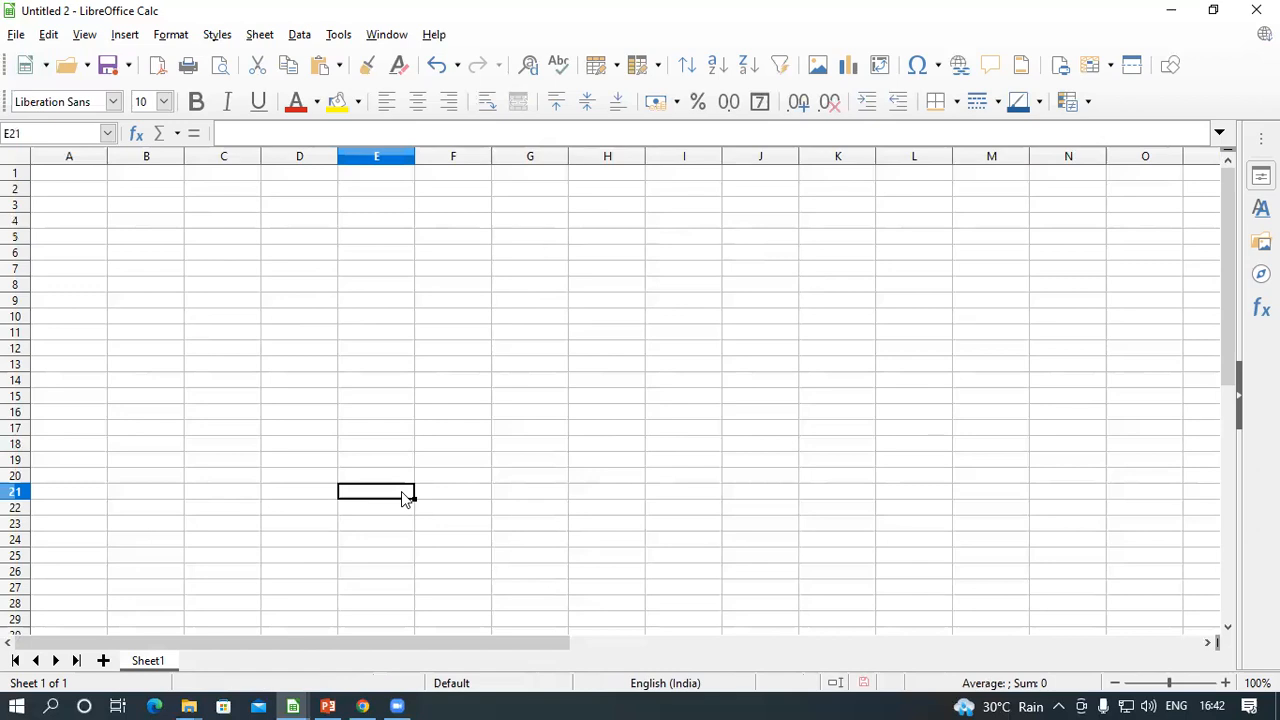
# Select the cell range D1:M4.
pyautogui.click(866, 242)
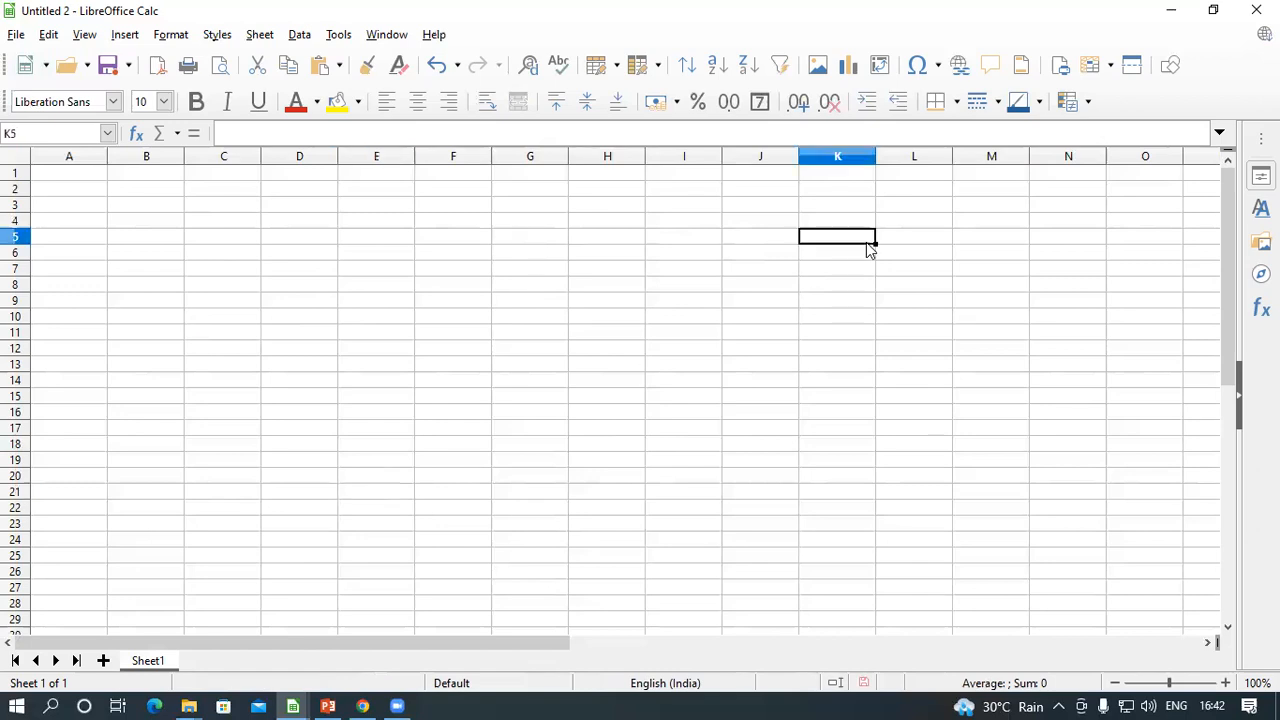
pyautogui.click(281, 226)
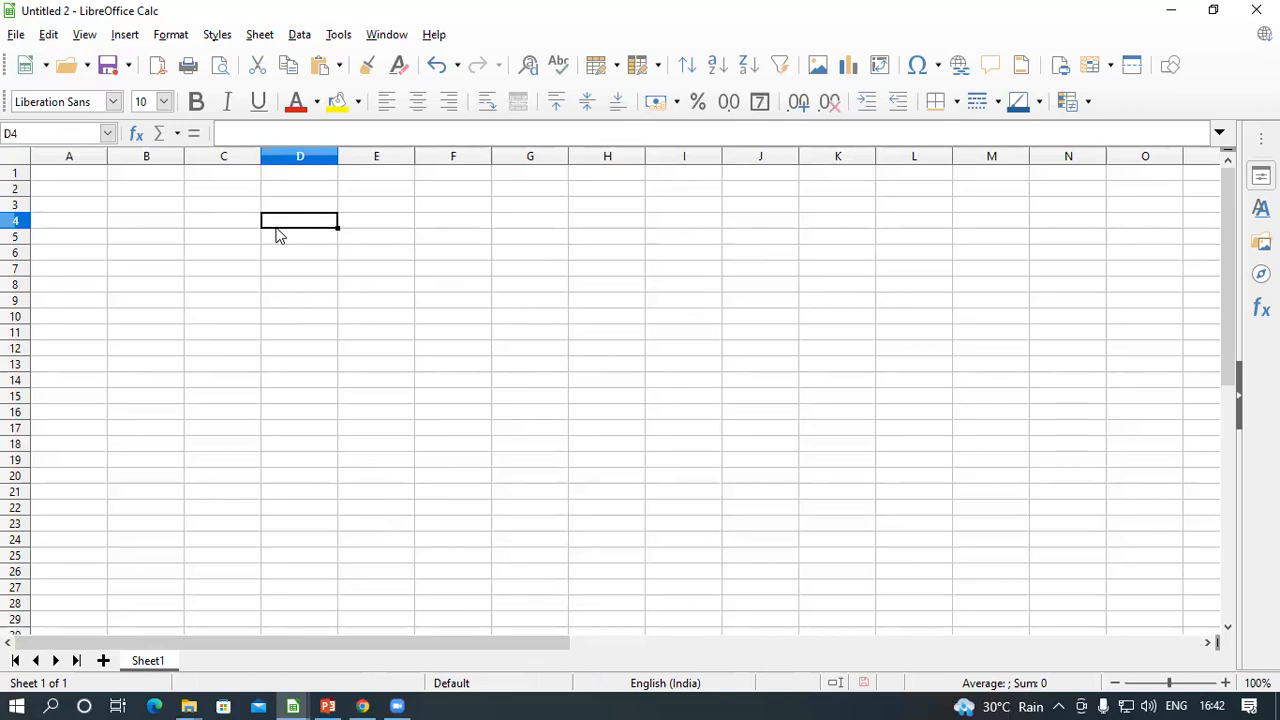
pyautogui.click(409, 209)
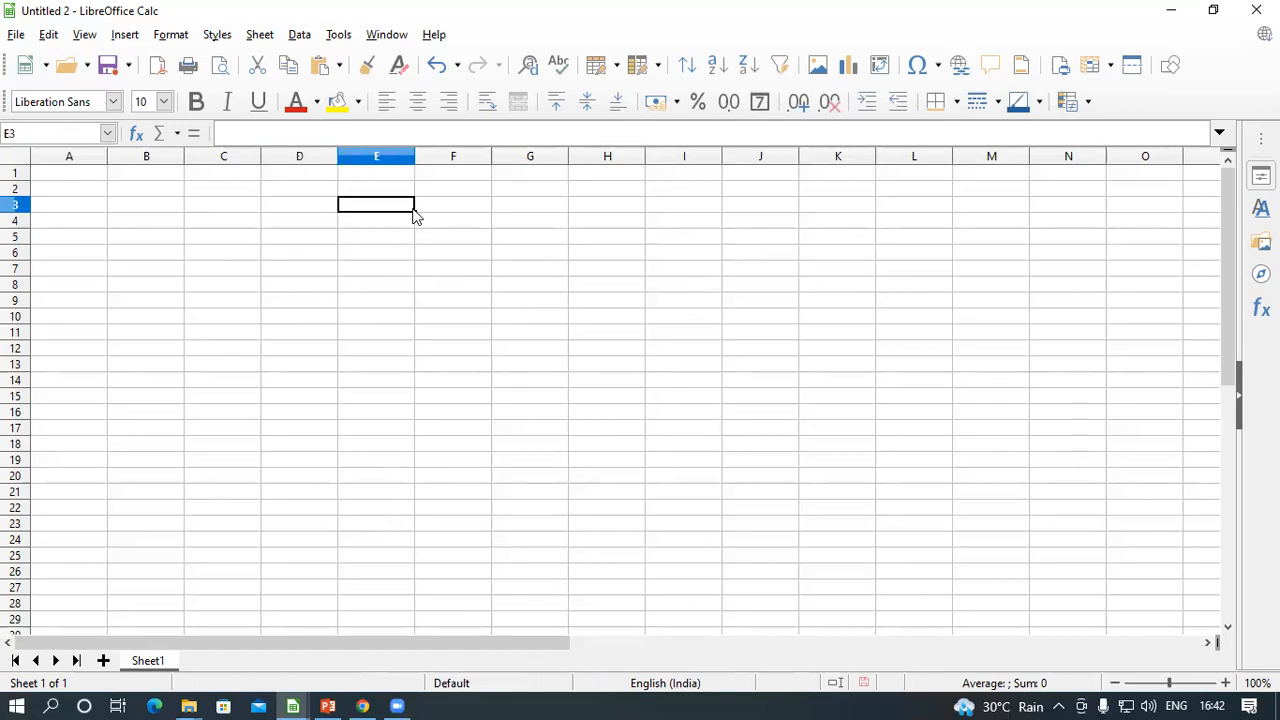
pyautogui.click(224, 224)
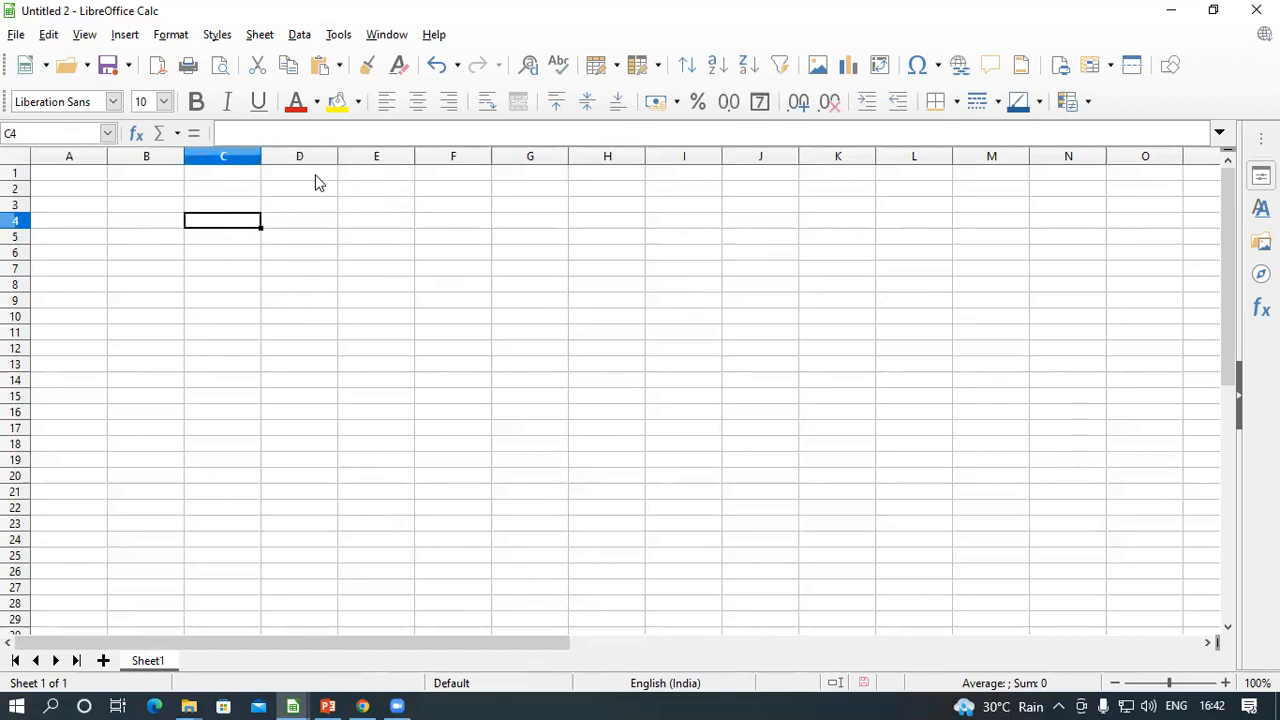
pyautogui.moveTo(314, 177); pyautogui.dragTo(1010, 227)
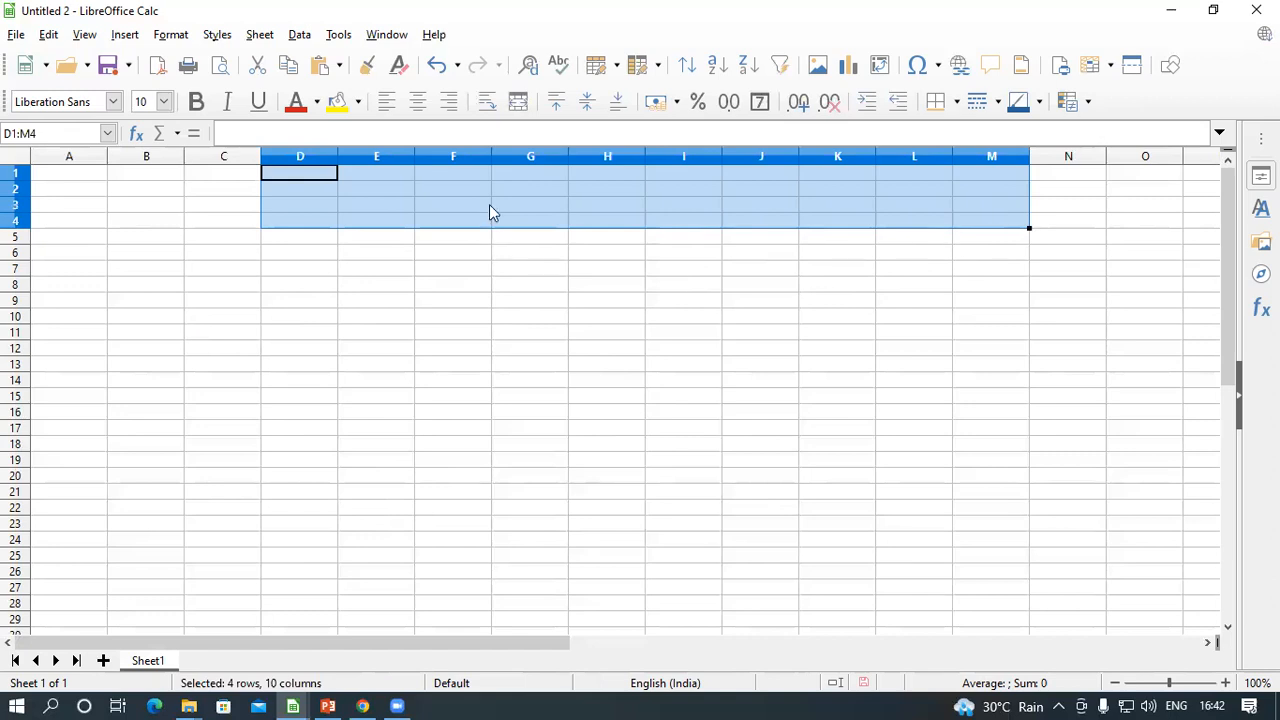
# Merge and center the range D1:M4 and enter the title "Student Database" in it.
pyautogui.click(517, 104)
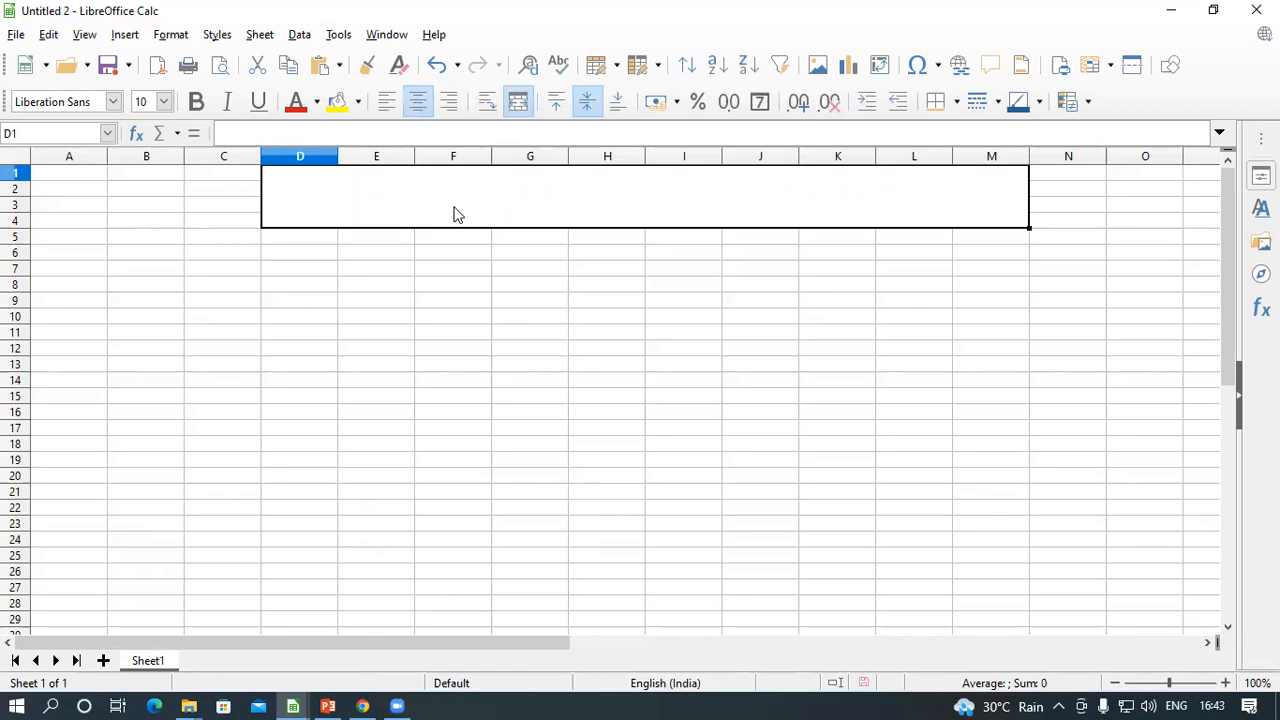
pyautogui.write('S')
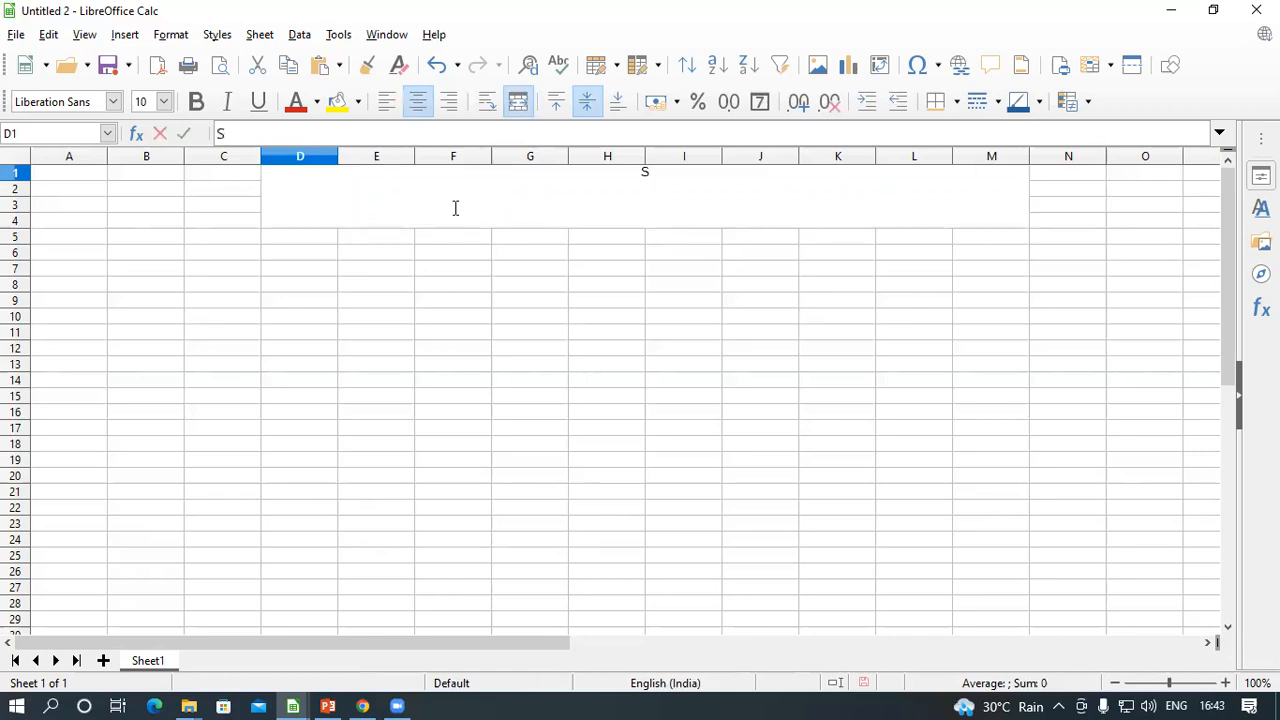
pyautogui.write('tudent Database')
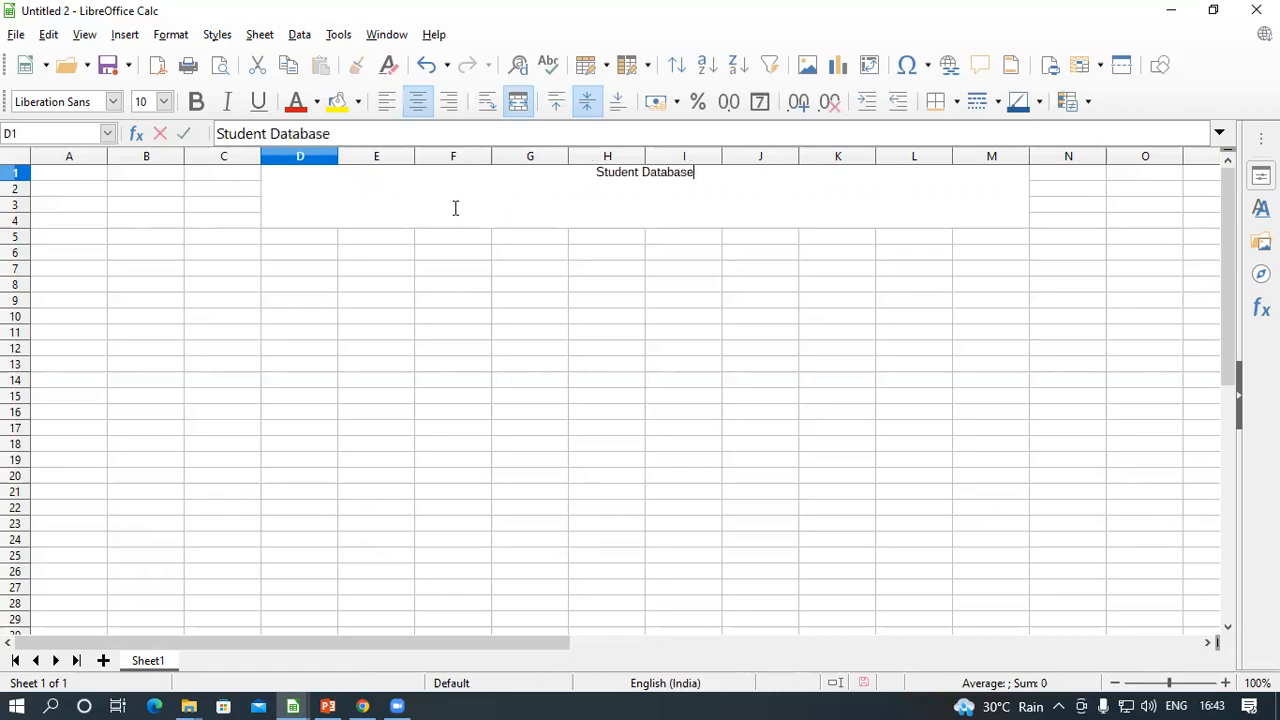
pyautogui.click(471, 303)
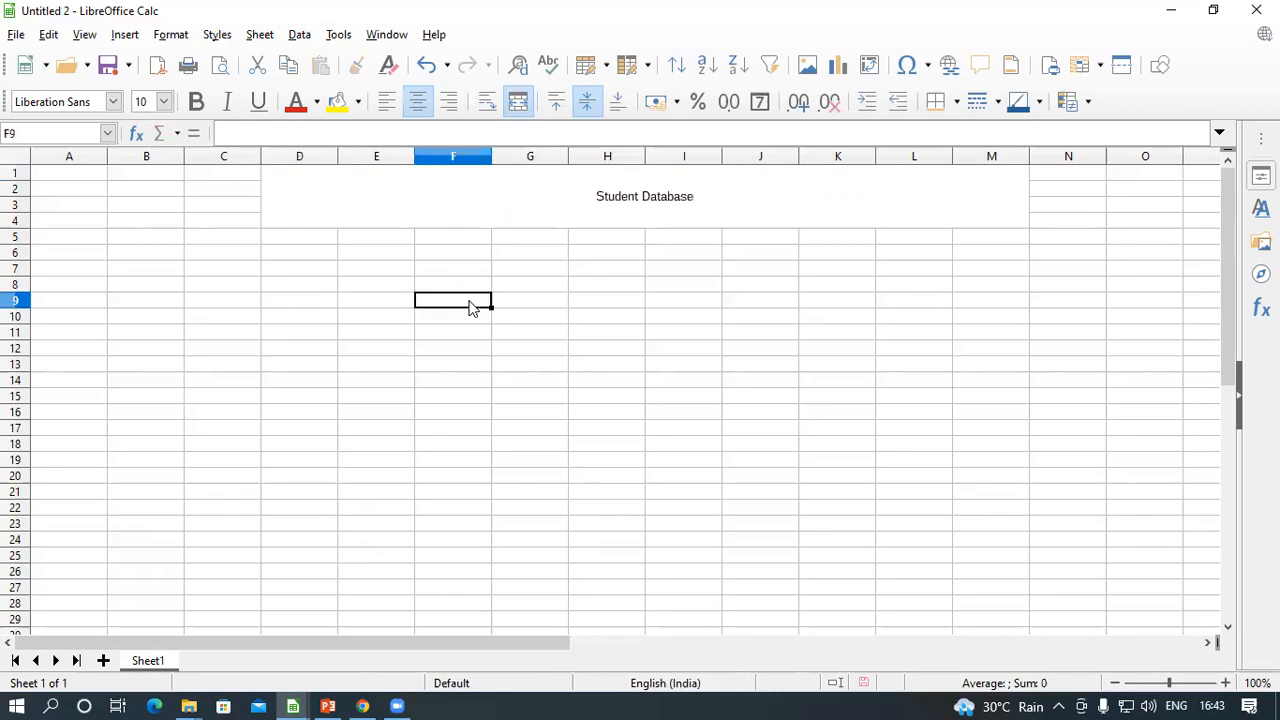
# Set the font size of the "Student Database" title to 32.
pyautogui.click(574, 210)
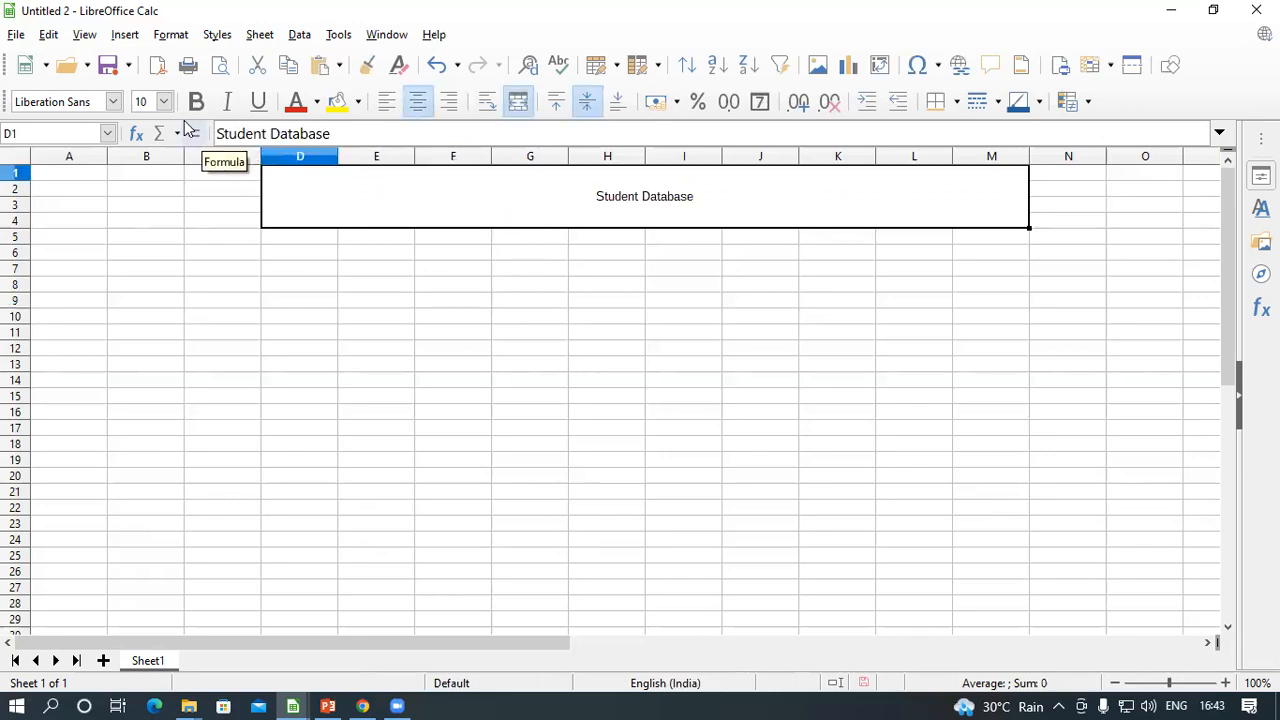
pyautogui.click(164, 101)
pyautogui.click(152, 281)
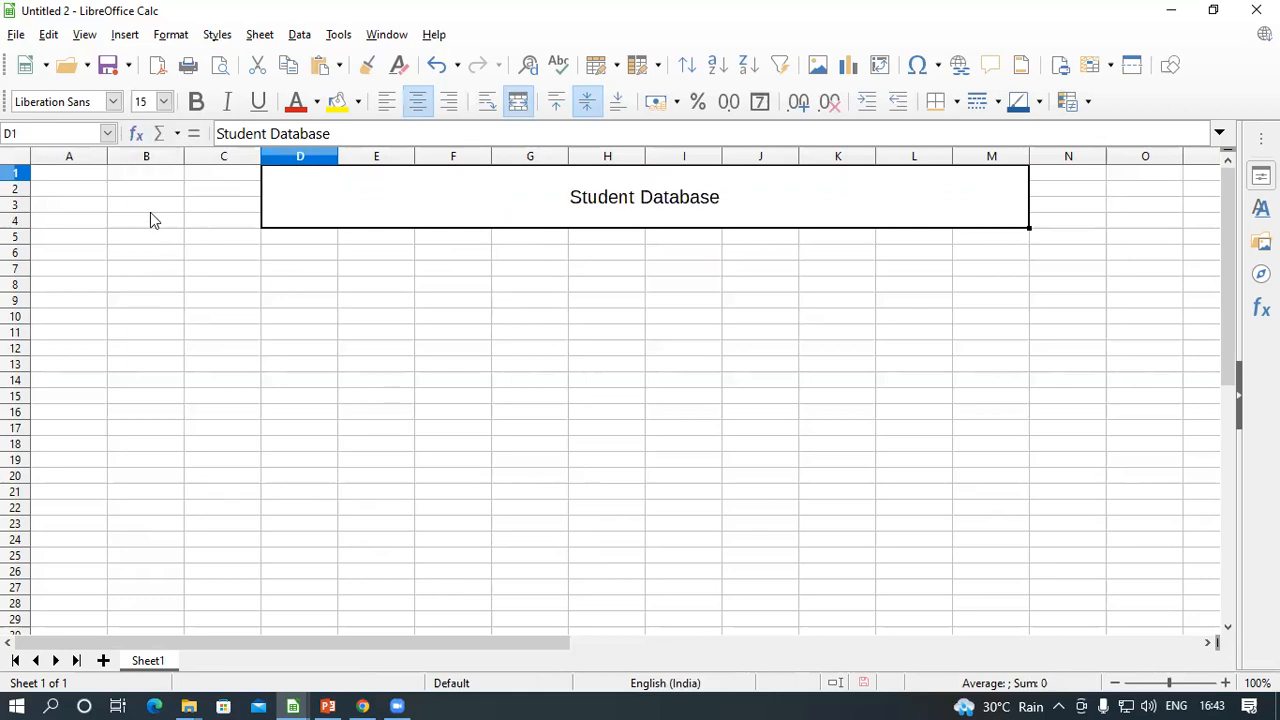
pyautogui.click(164, 101)
pyautogui.scroll(-2, 165, 215)
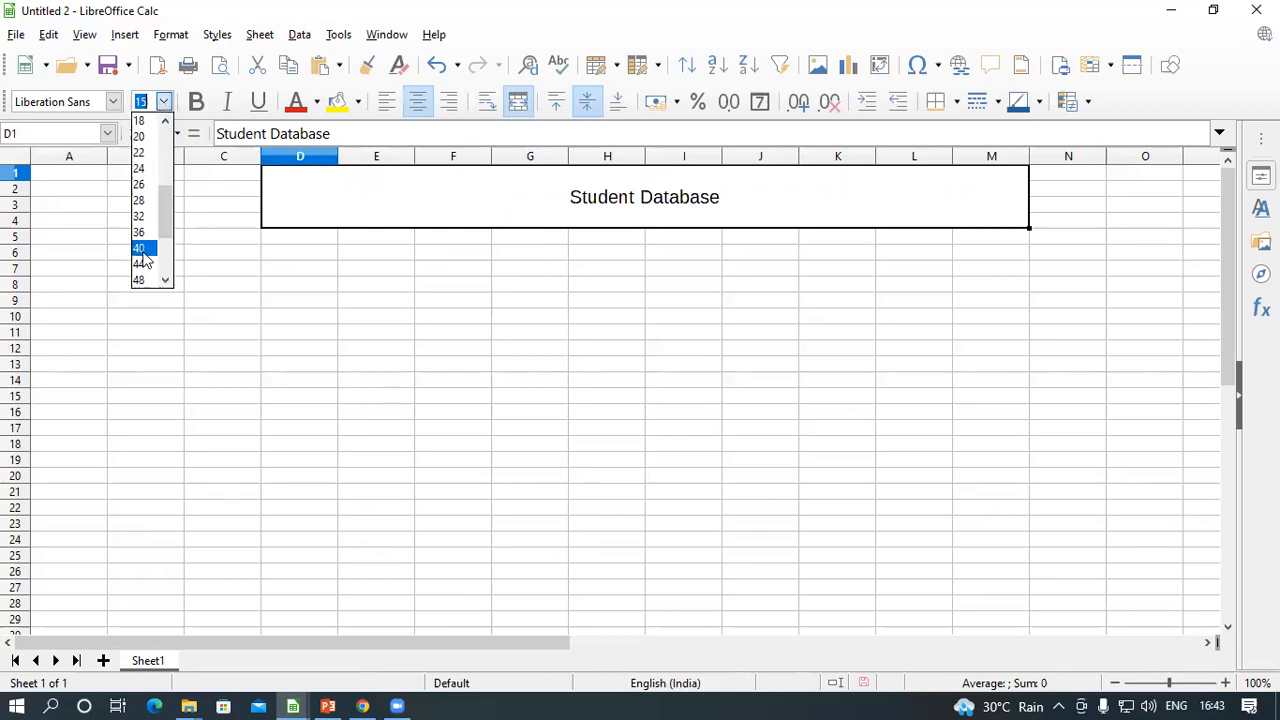
pyautogui.click(139, 216)
pyautogui.click(513, 263)
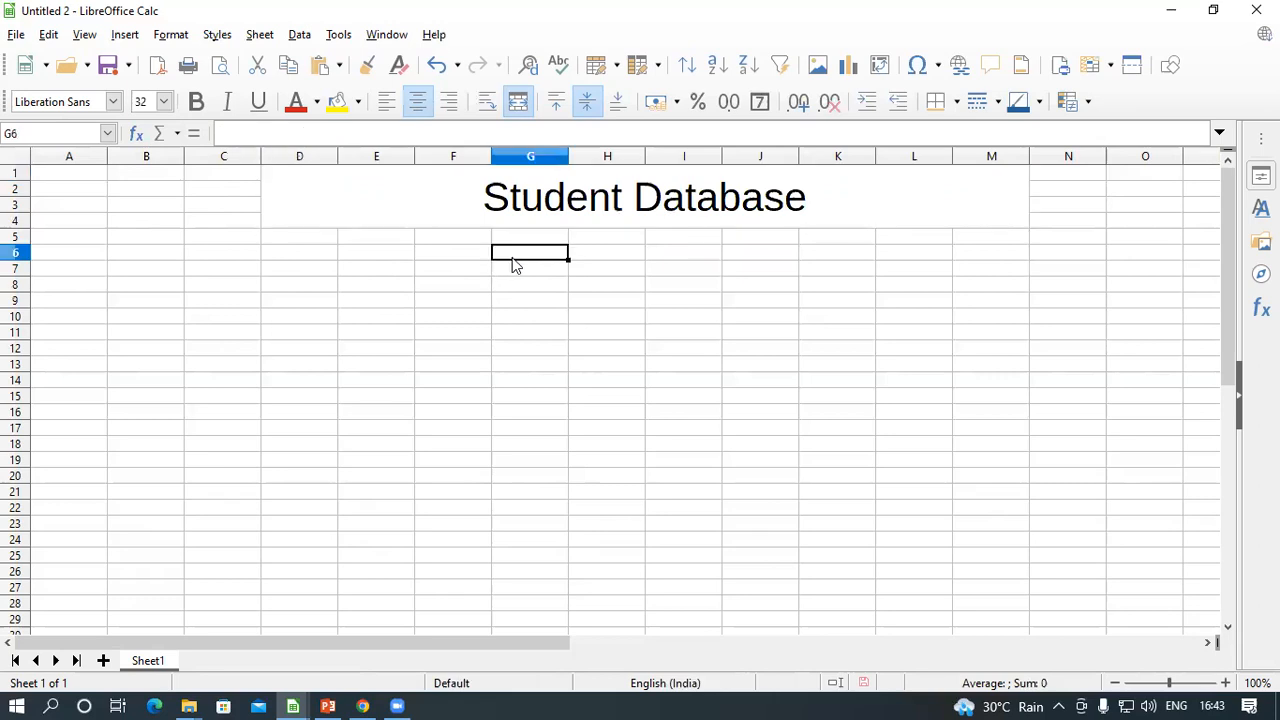
# Give the merged title cell a yellow background and make its text Dark Red 2.
pyautogui.click(604, 219)
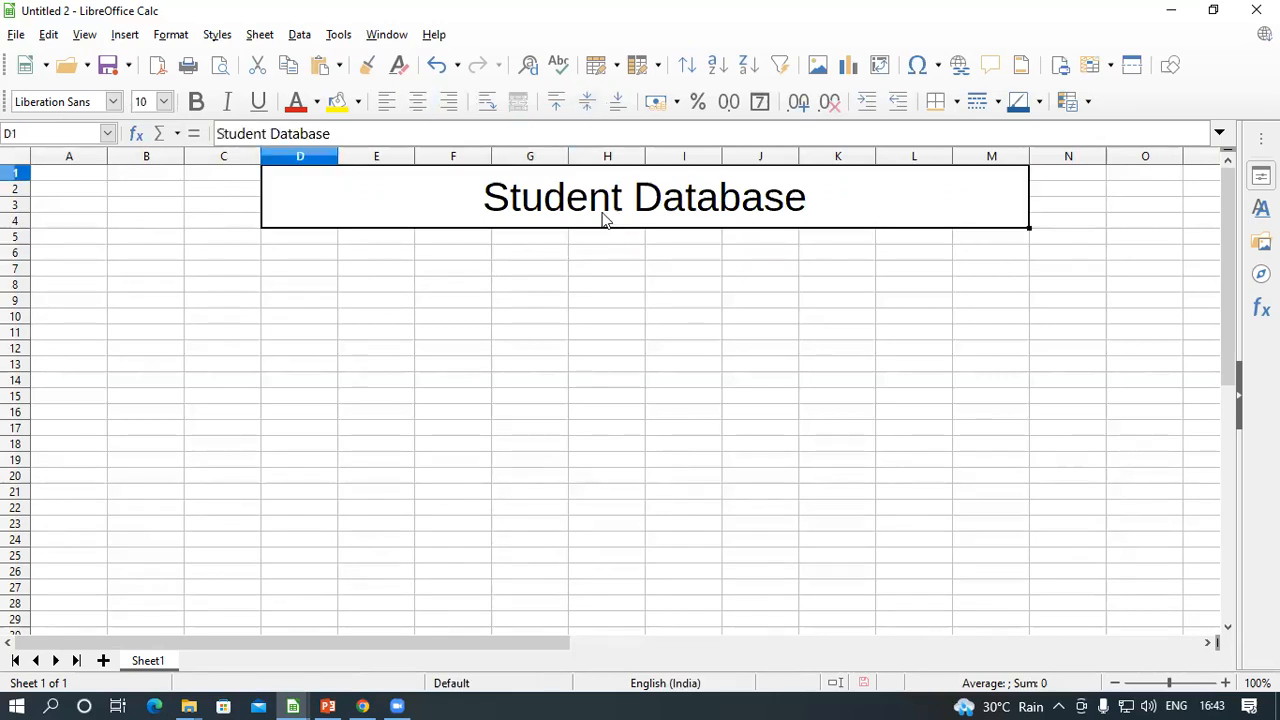
pyautogui.click(337, 104)
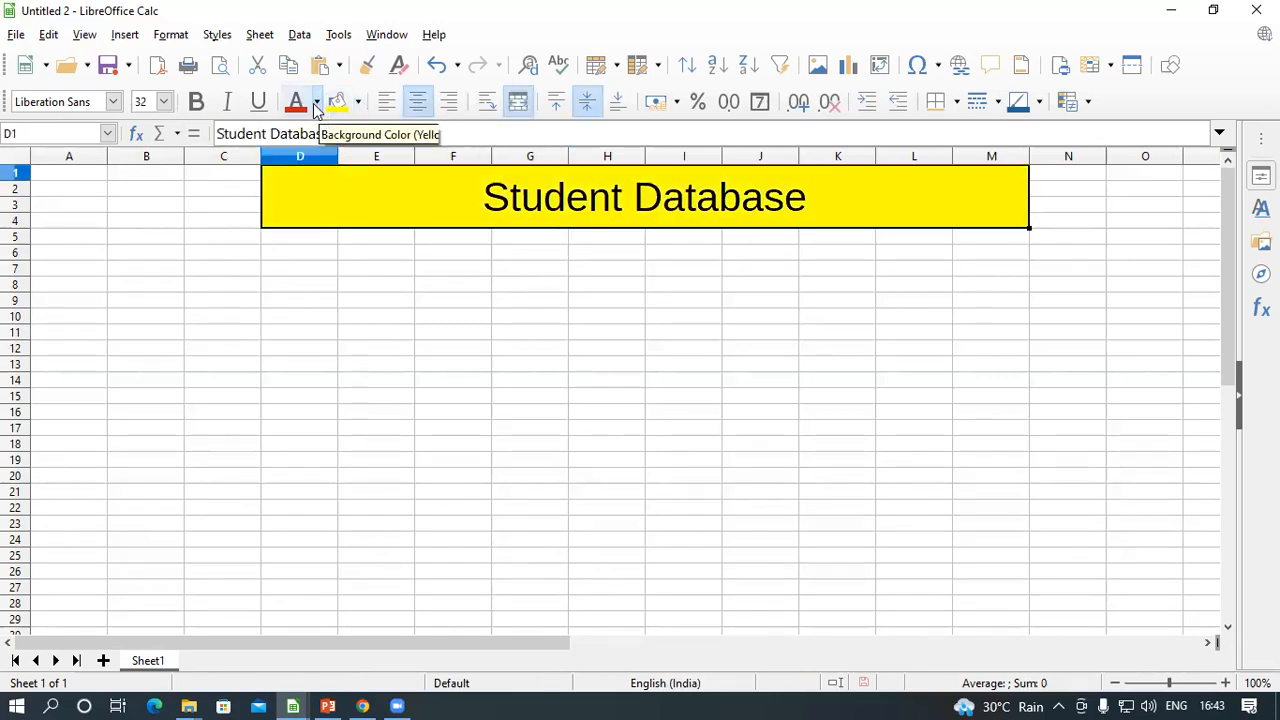
pyautogui.click(298, 102)
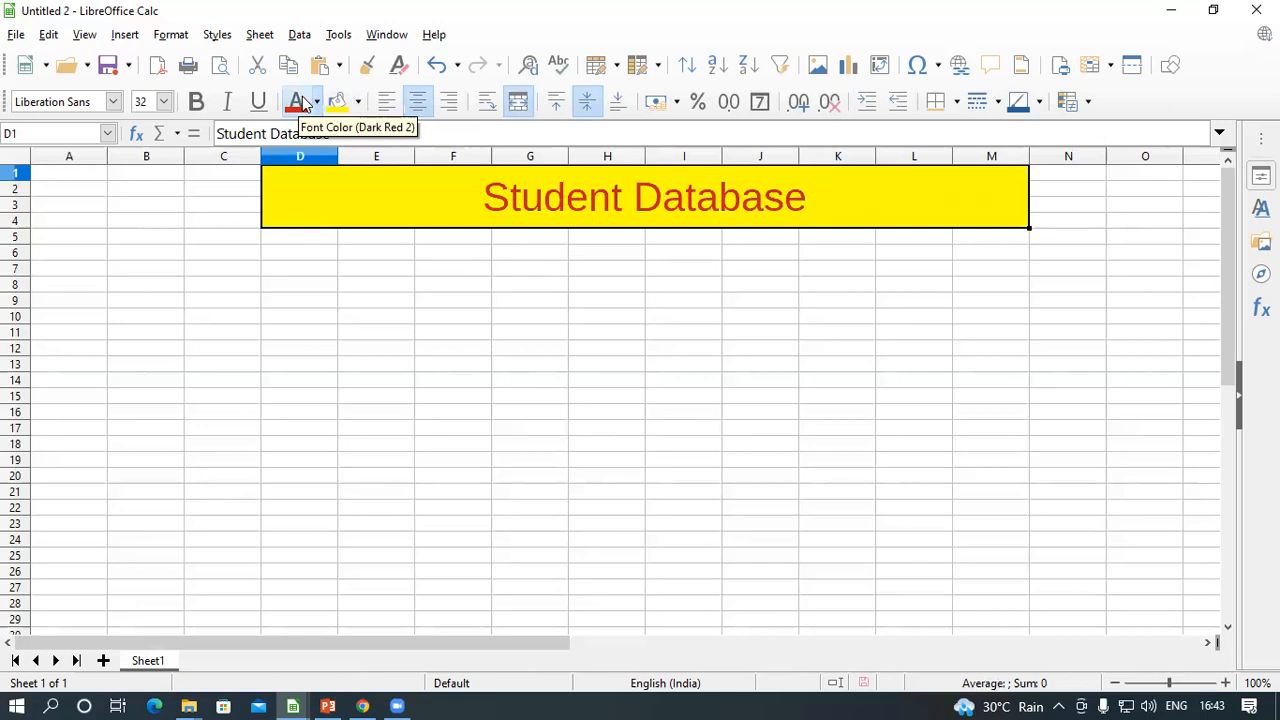
pyautogui.click(434, 349)
pyautogui.click(229, 398)
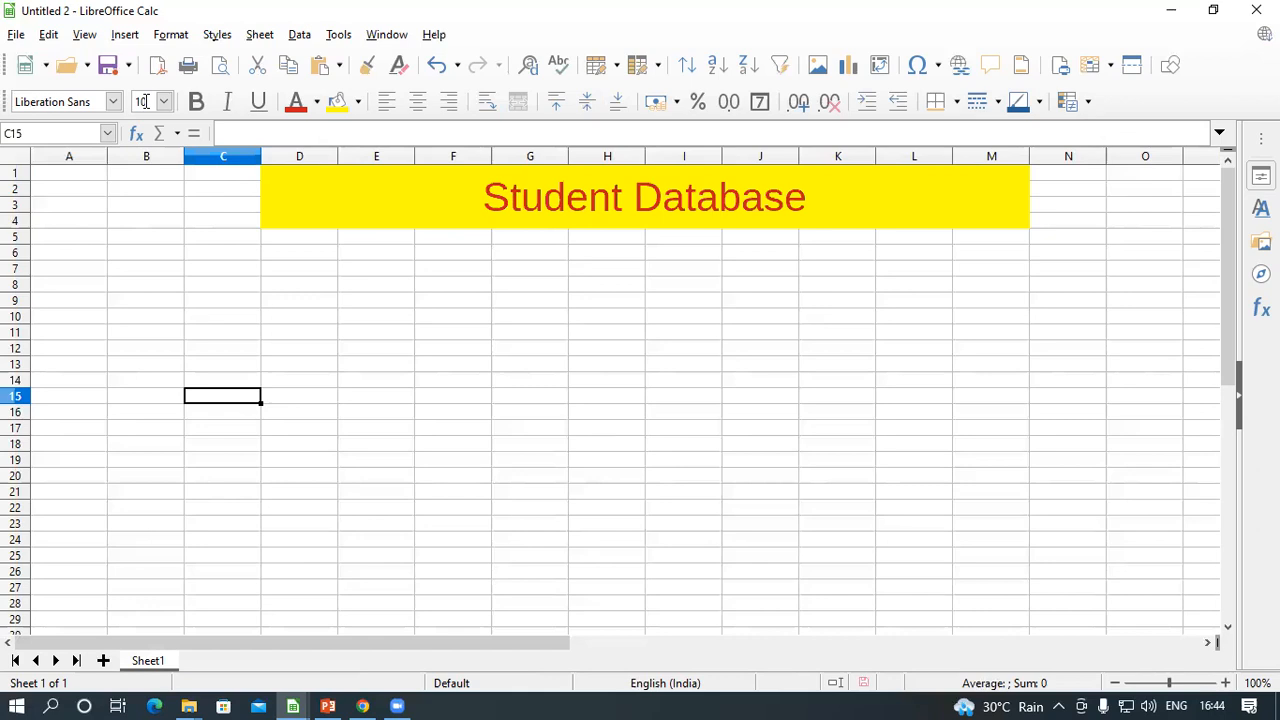
pyautogui.click(131, 305)
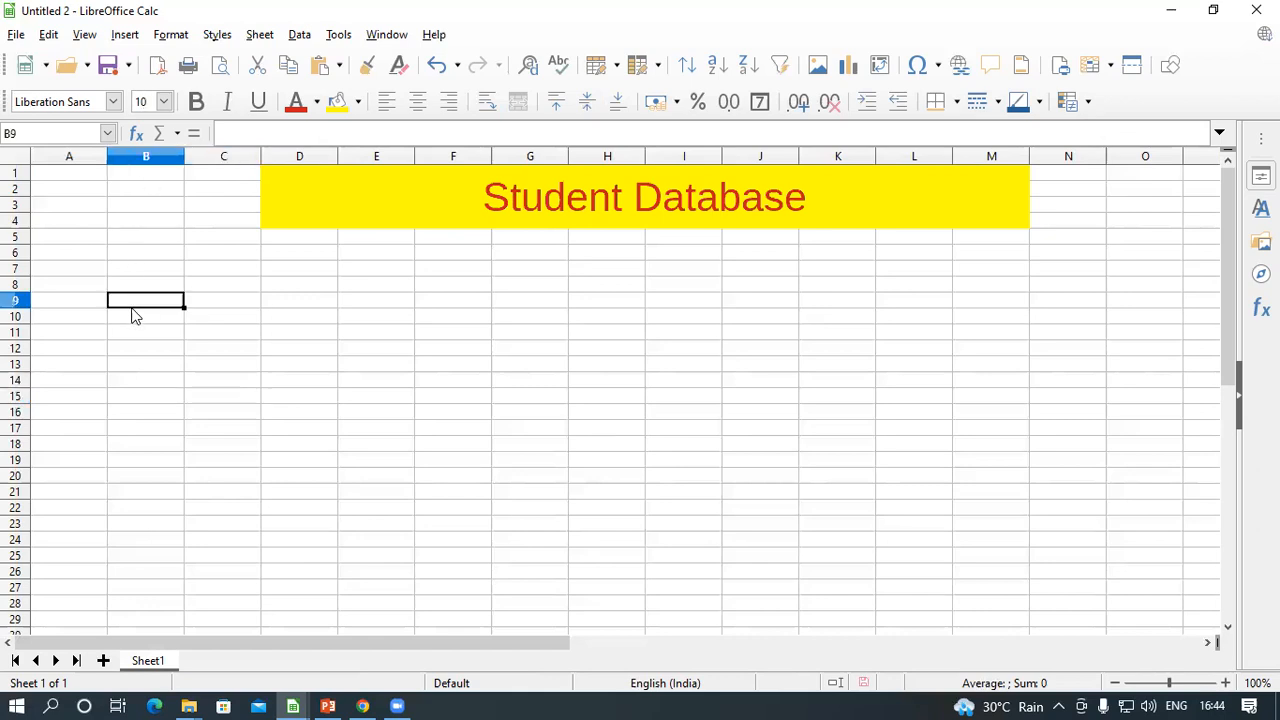
pyautogui.click(242, 303)
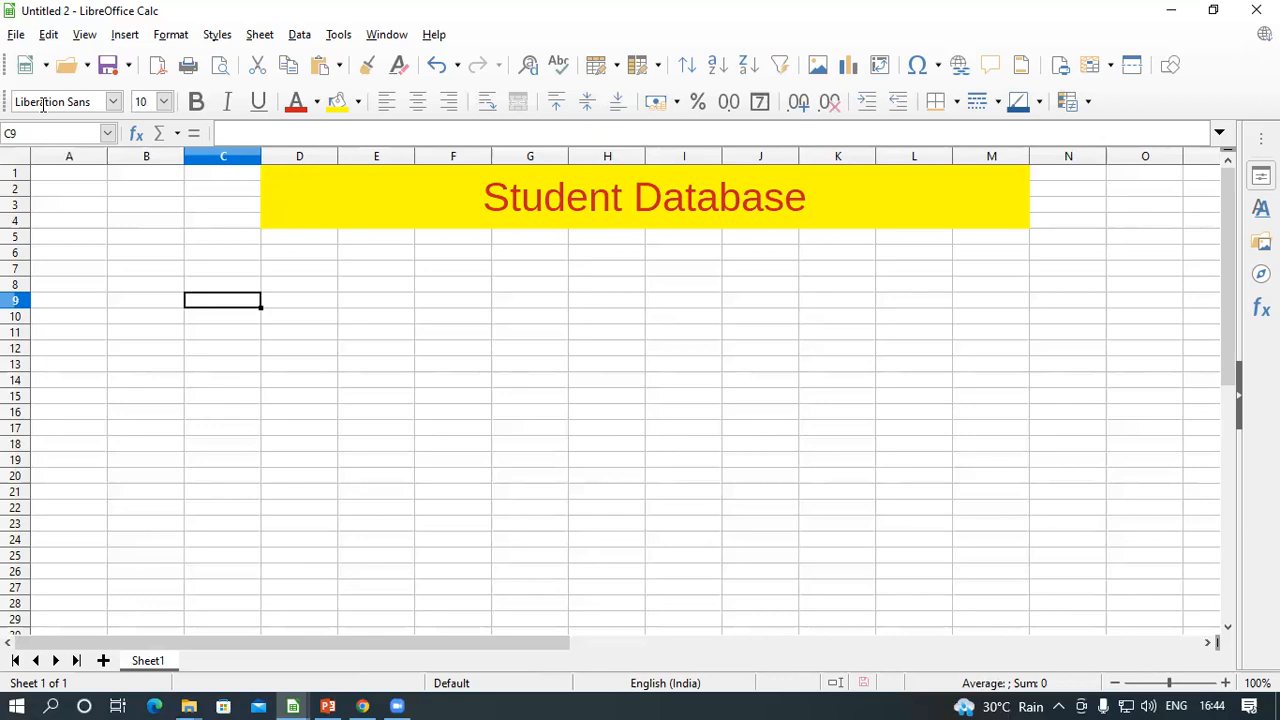
pyautogui.click(447, 414)
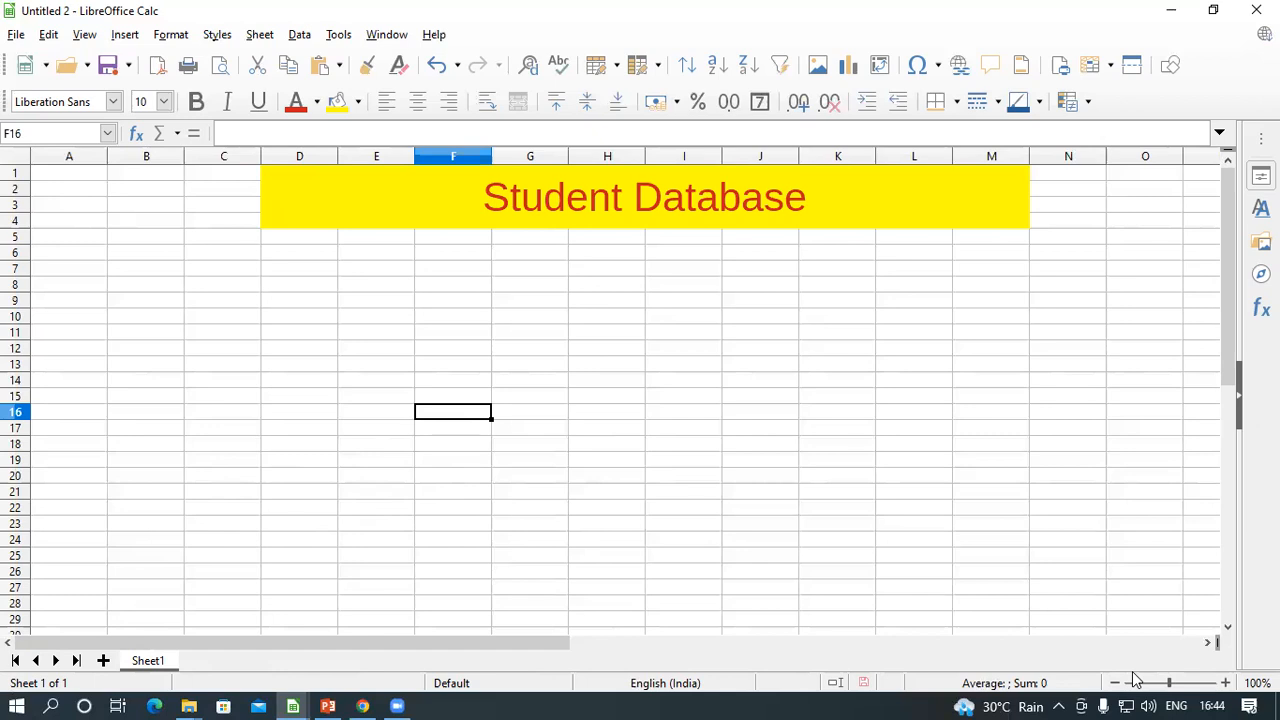
# Zoom the sheet in to 387% and bring it back to 100%.
pyautogui.moveTo(1170, 684); pyautogui.dragTo(1213, 684)
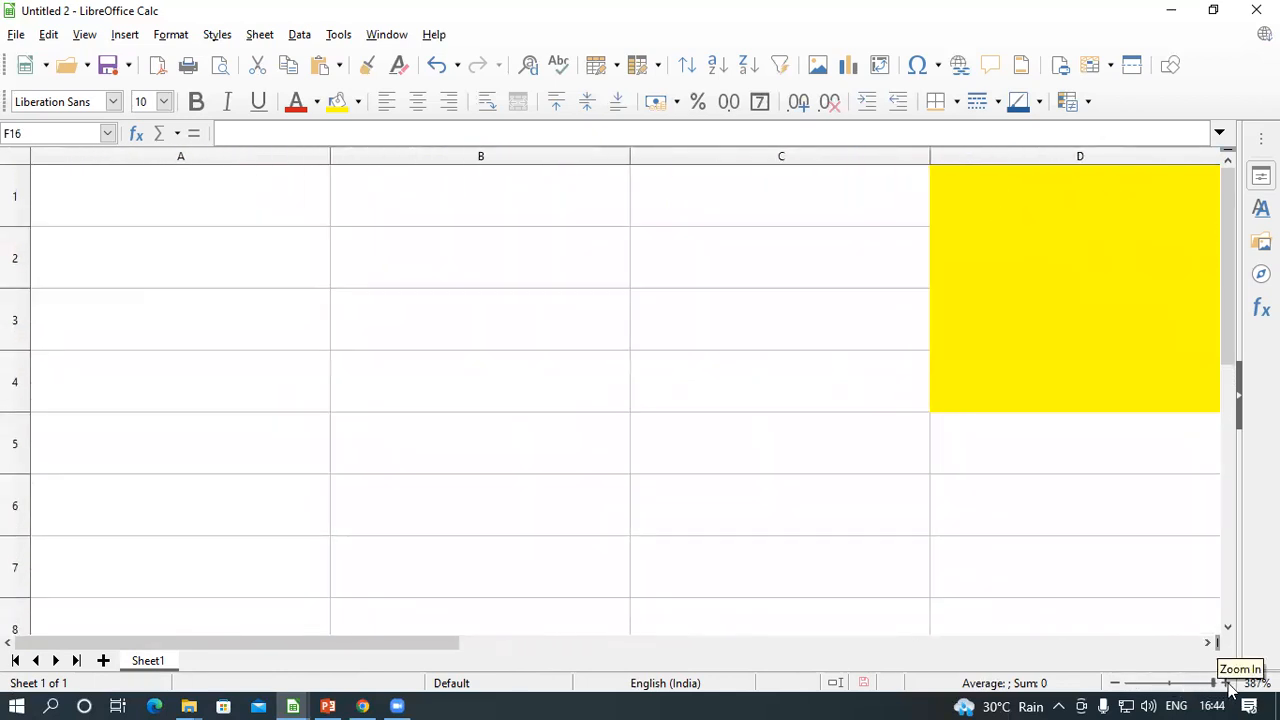
pyautogui.click(1205, 684)
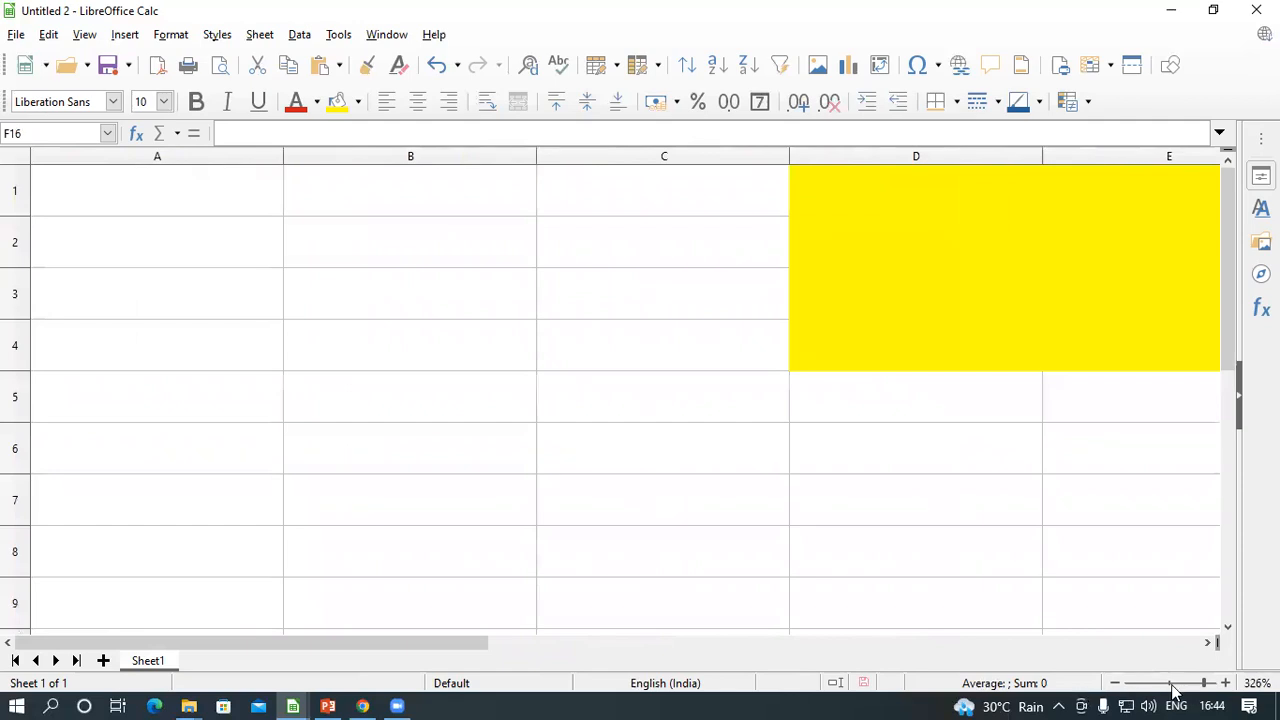
pyautogui.moveTo(1175, 686)
pyautogui.mouseDown()
pyautogui.moveTo(1124, 686)
pyautogui.moveTo(1215, 685)
pyautogui.moveTo(1117, 686)
pyautogui.moveTo(1220, 686)
pyautogui.moveTo(1103, 692)
pyautogui.moveTo(1172, 685)
pyautogui.mouseUp()
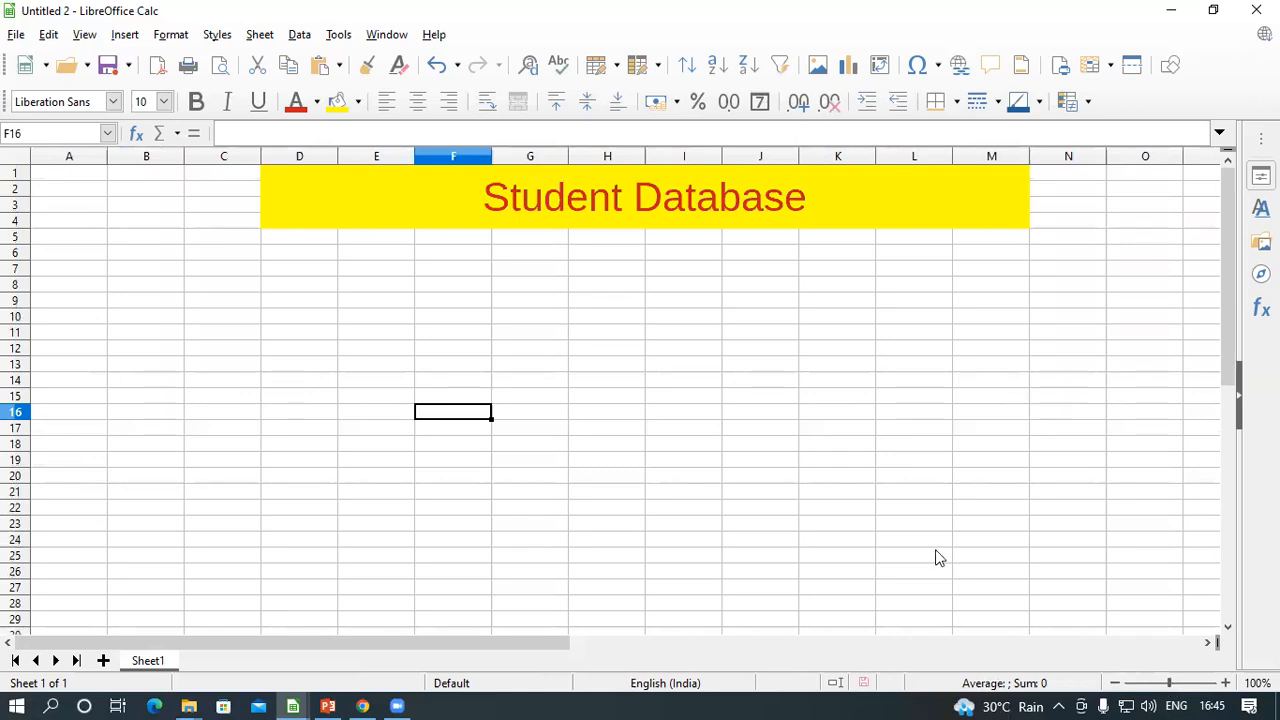
pyautogui.click(661, 366)
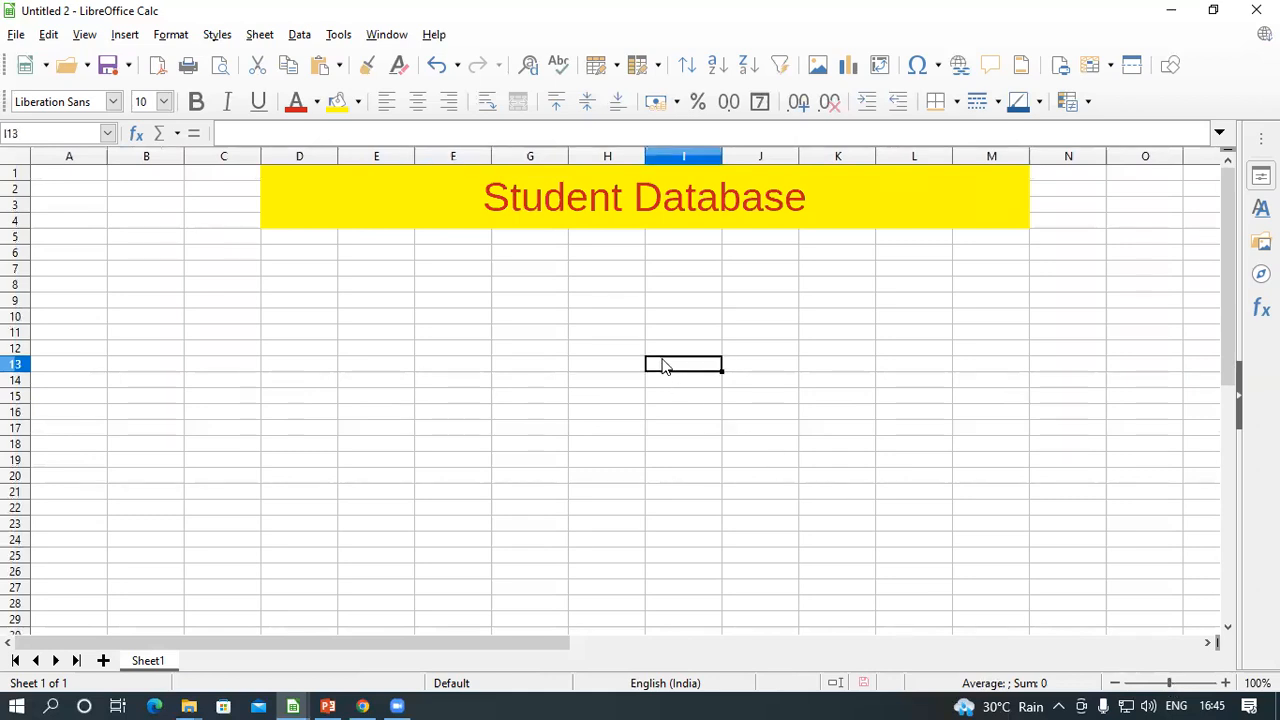
pyautogui.click(266, 253)
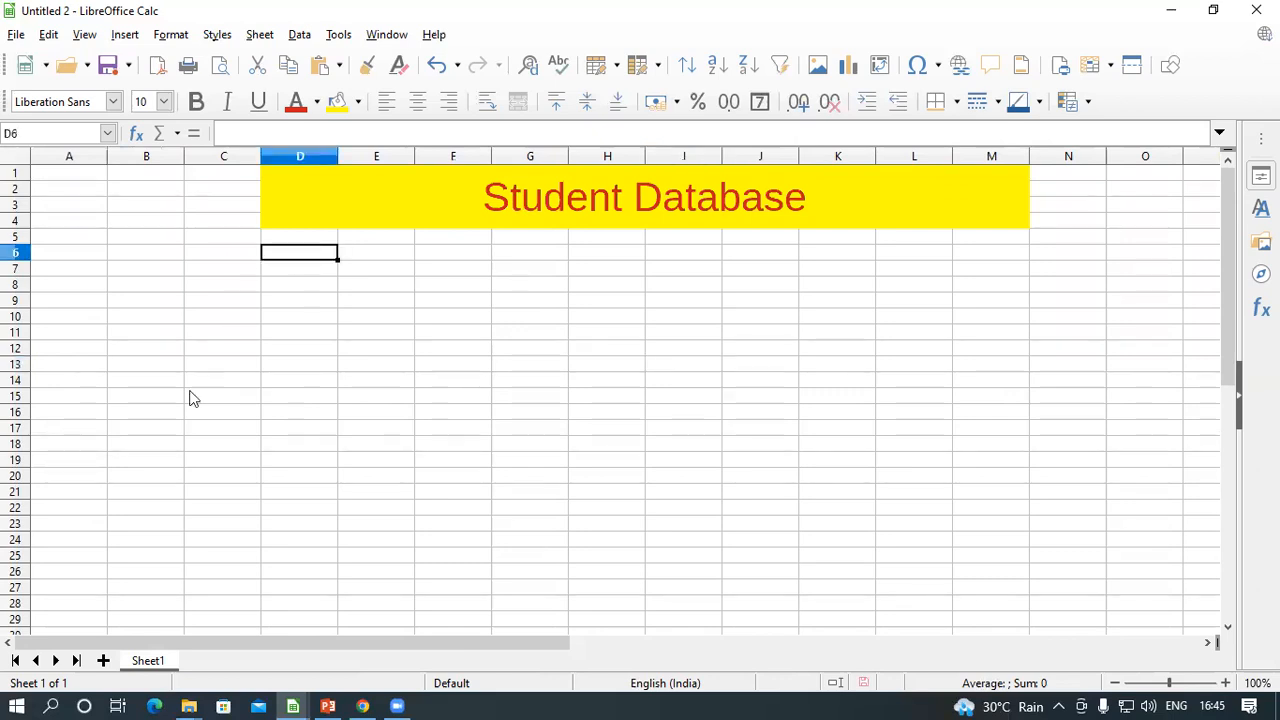
pyautogui.click(148, 284)
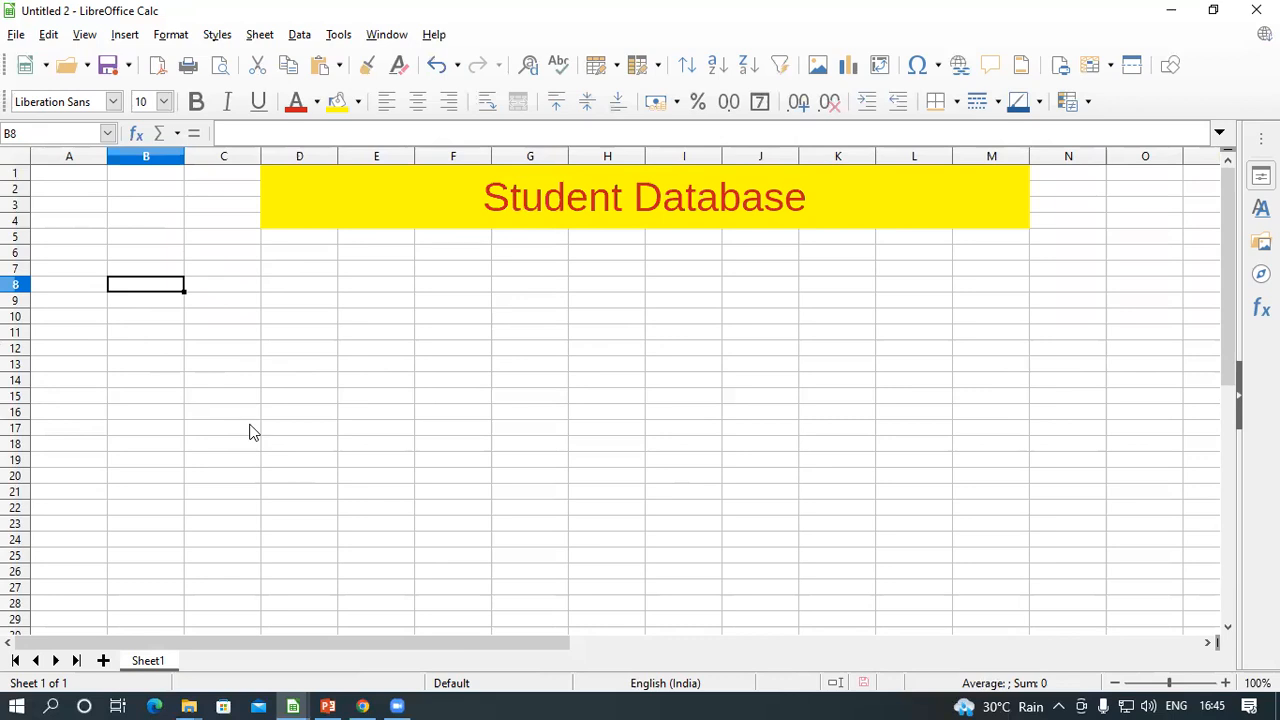
pyautogui.click(866, 303)
pyautogui.click(384, 206)
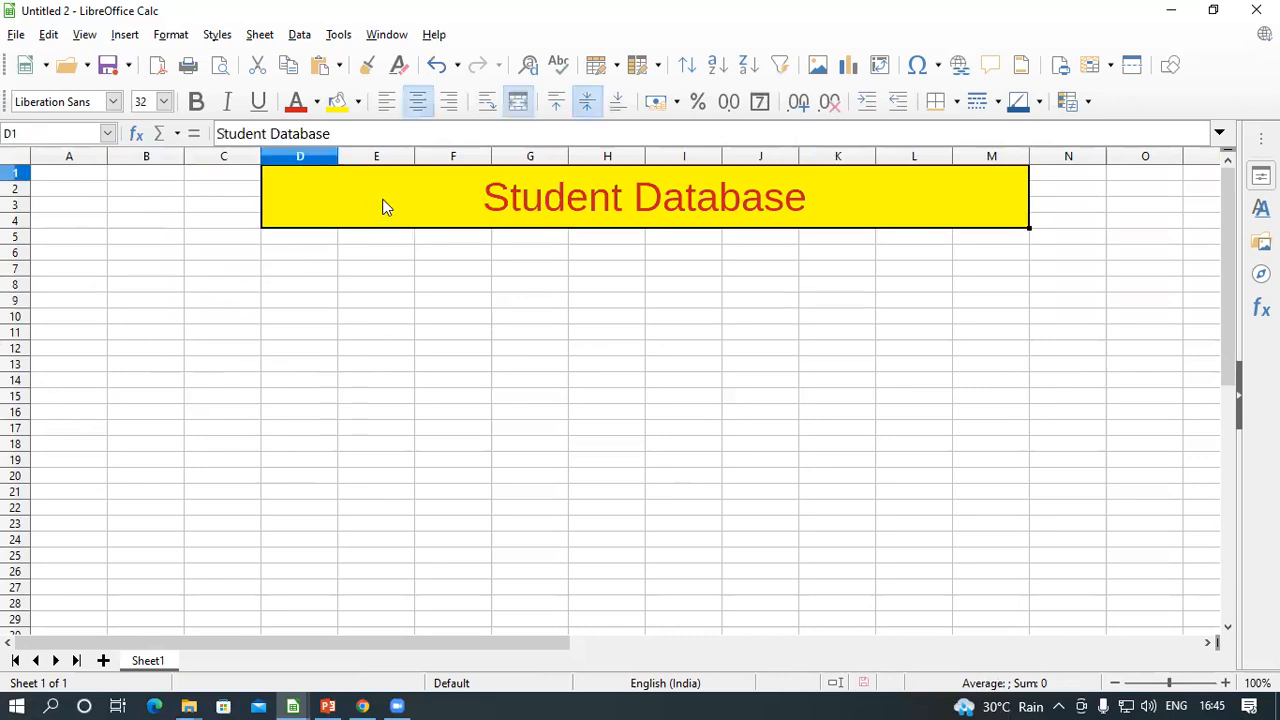
pyautogui.click(620, 318)
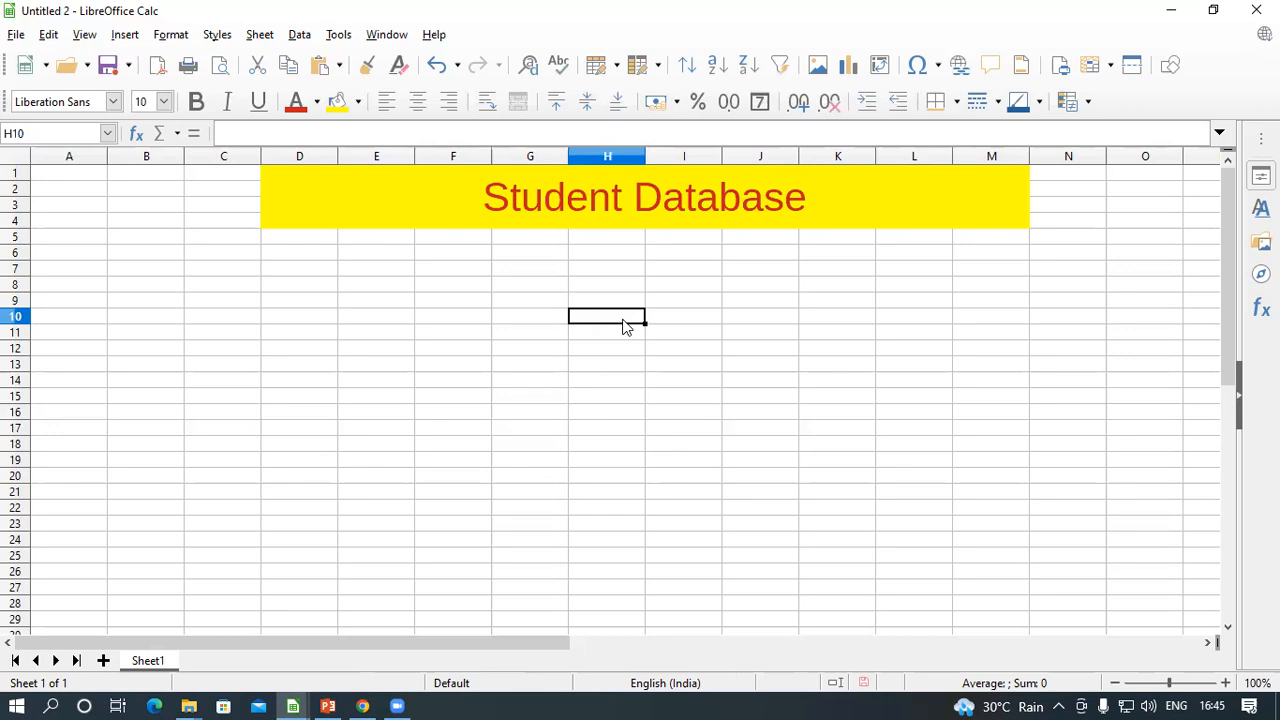
# Enter the column heading "SR.NO" in cell C6.
pyautogui.click(238, 262)
pyautogui.write('sd')
pyautogui.press('BackSpace')
pyautogui.press('BackSpace')
pyautogui.write('SR.NO')
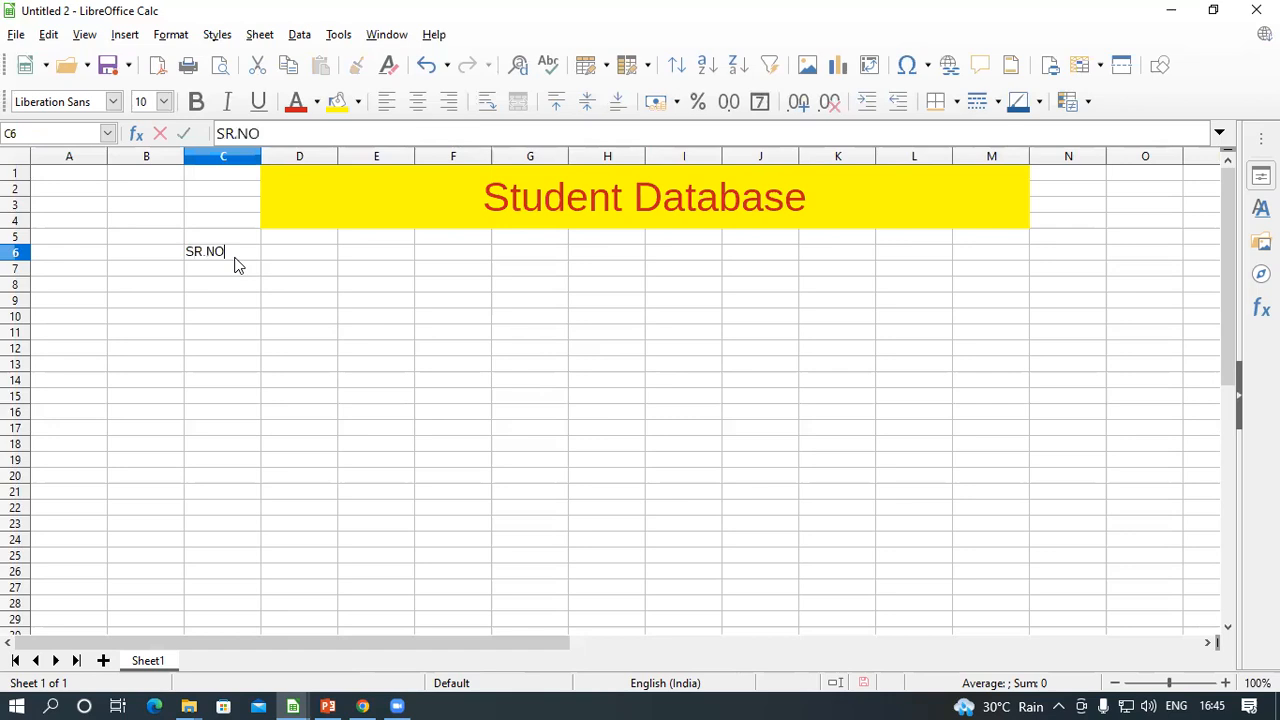
pyautogui.press('Return')
# Enter 1 and 2 in C7:C8, fill the series down to C26, and clear the numbers again.
pyautogui.write('1')
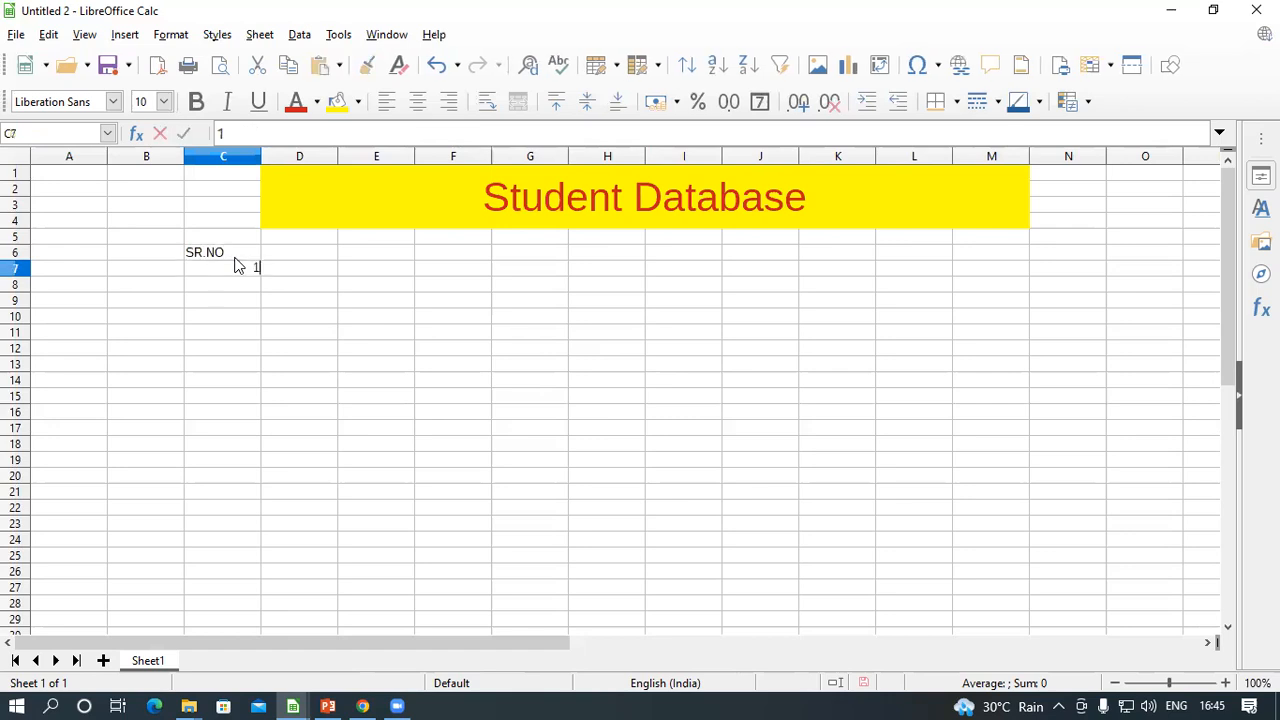
pyautogui.press('Return')
pyautogui.write('2')
pyautogui.press('Return')
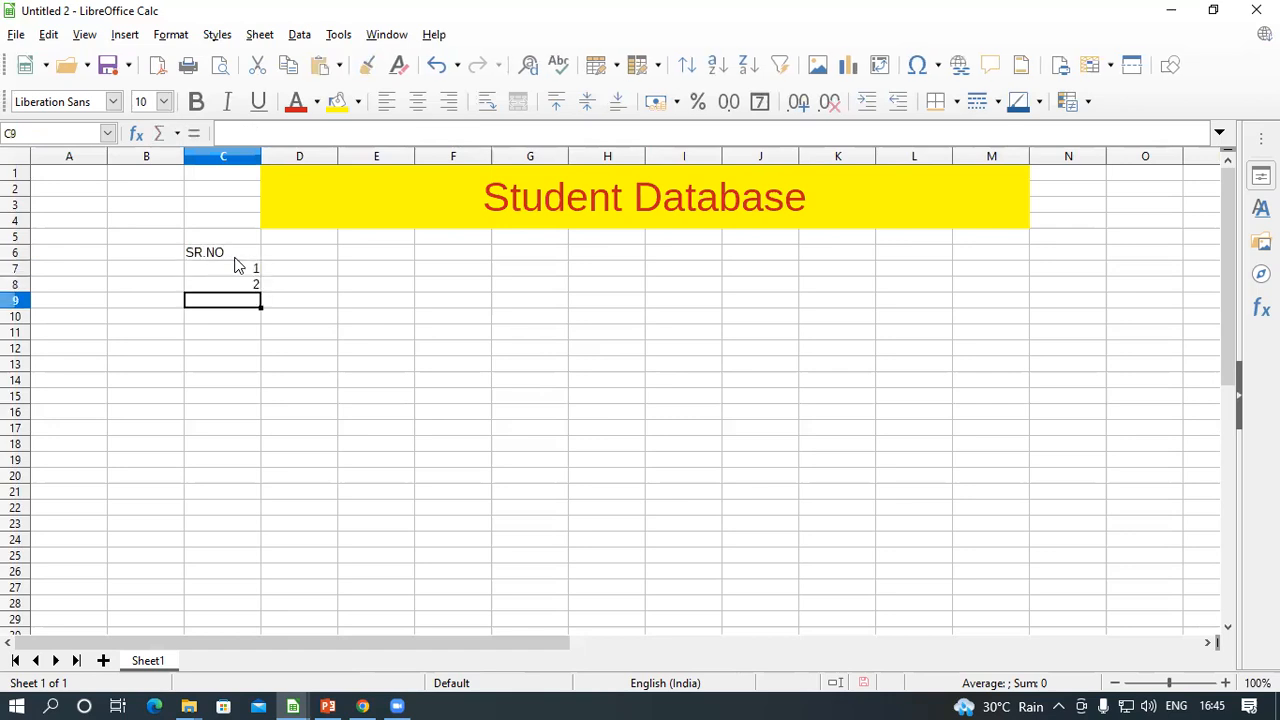
pyautogui.moveTo(220, 271); pyautogui.dragTo(296, 580)
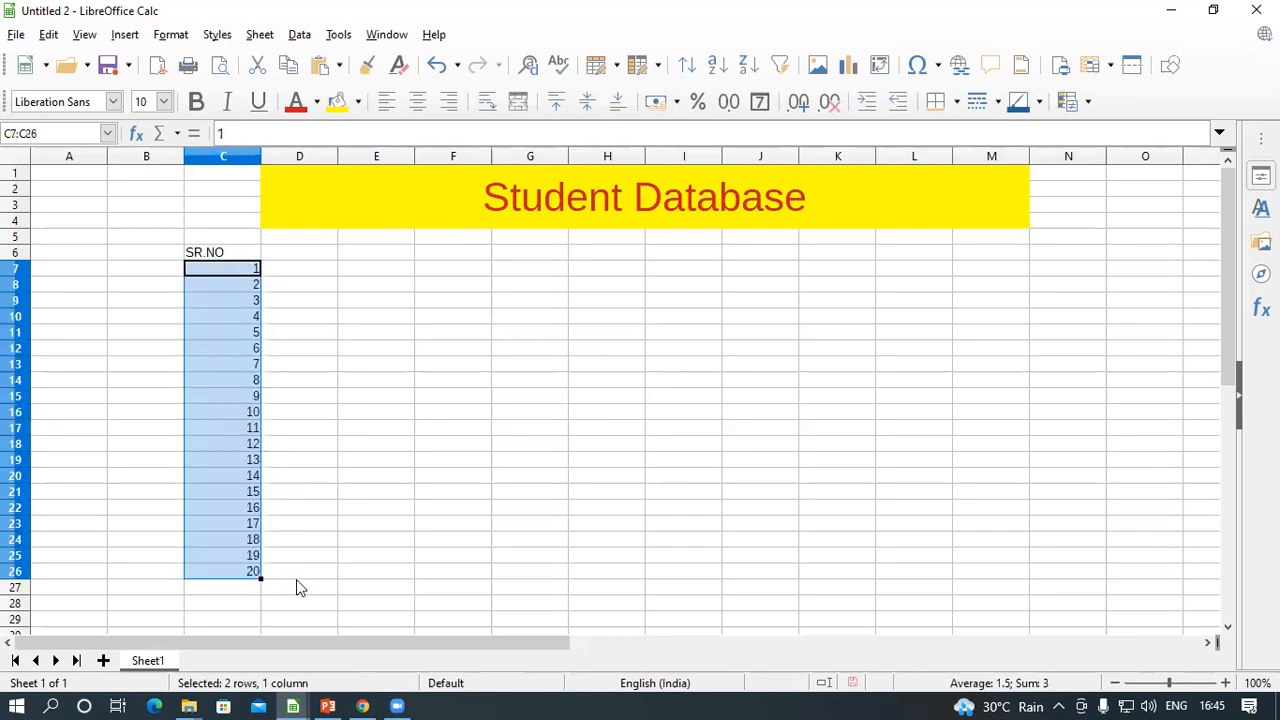
pyautogui.press('Delete')
pyautogui.click(251, 304)
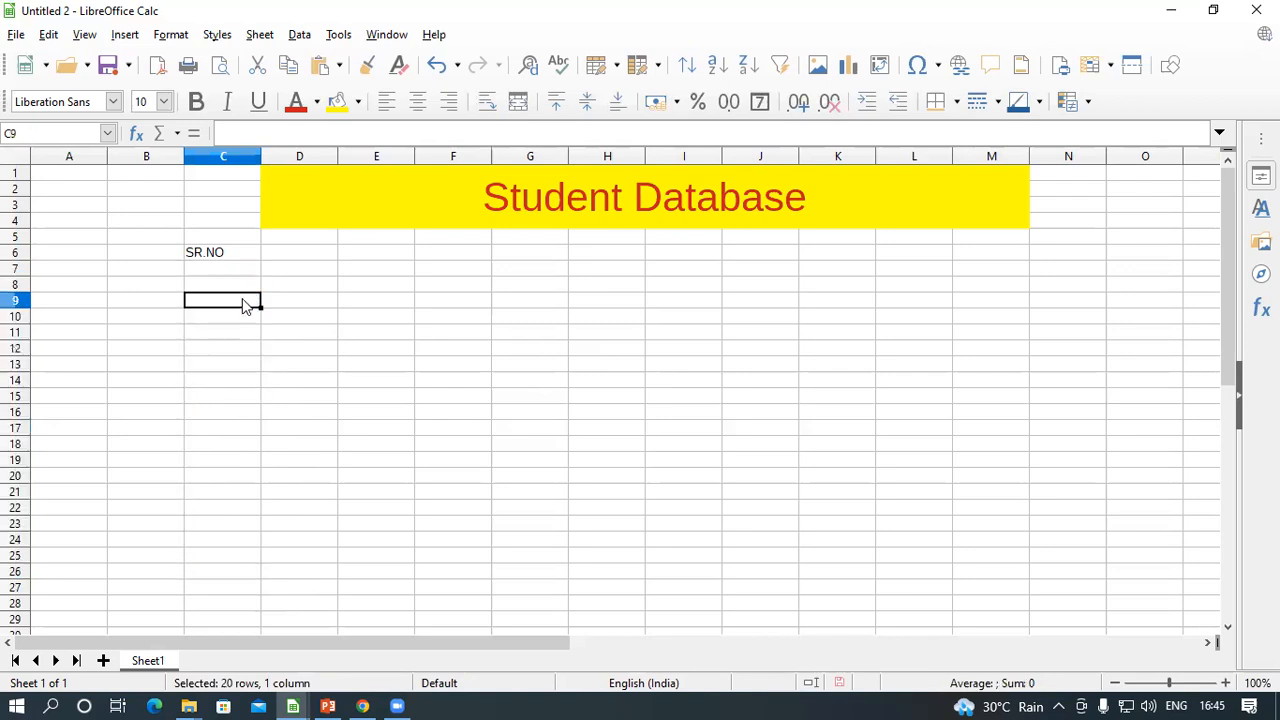
# Enter 1 in C7 and fill the number series from that single cell down to C25.
pyautogui.click(234, 276)
pyautogui.write('1')
pyautogui.press('Return')
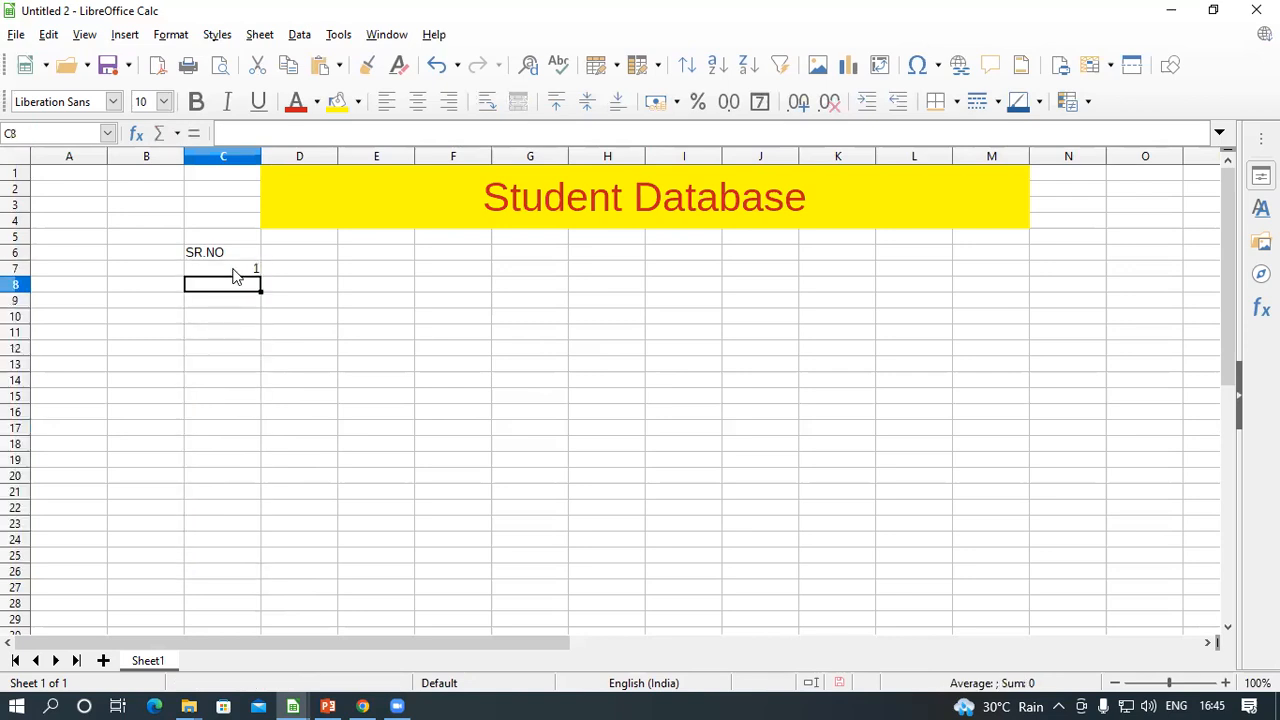
pyautogui.click(233, 270)
pyautogui.moveTo(260, 276); pyautogui.dragTo(302, 568)
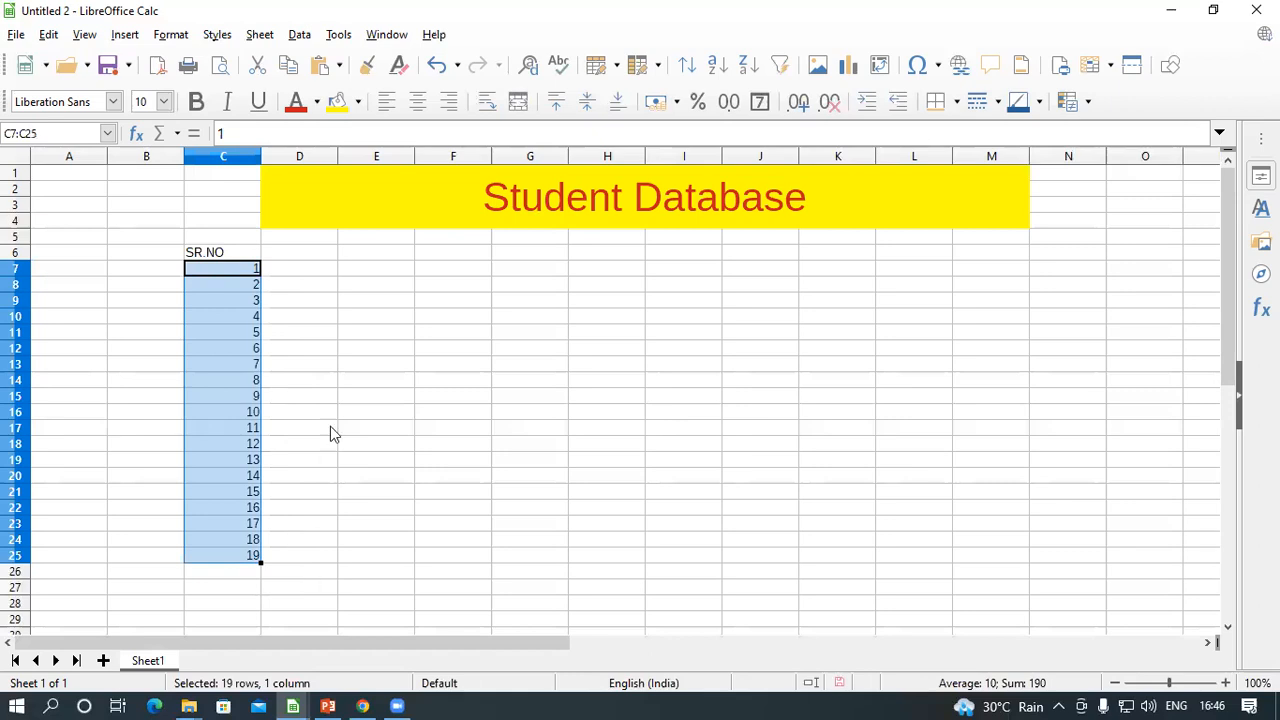
# Enter 1 and 2 in D8:D9 and fill the series from both cells down to D23.
pyautogui.click(305, 278)
pyautogui.write('1')
pyautogui.press('Return')
pyautogui.write('2')
pyautogui.press('Return')
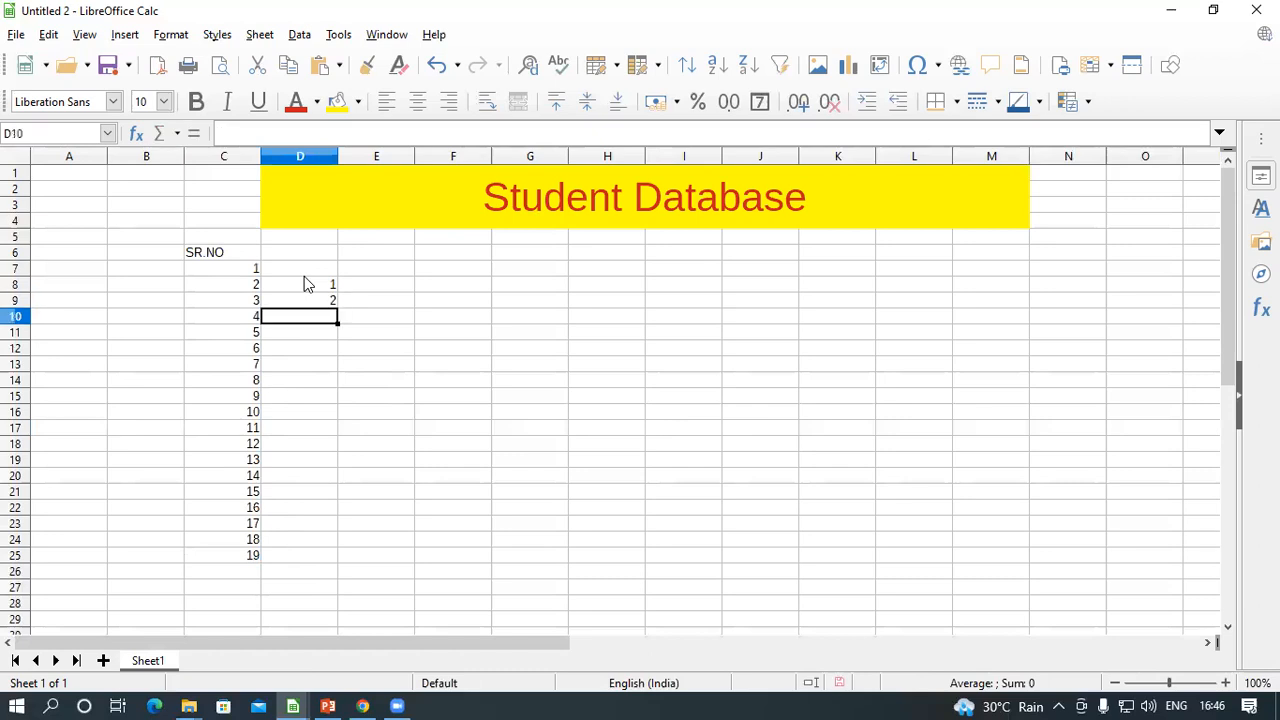
pyautogui.moveTo(306, 285); pyautogui.dragTo(351, 531)
pyautogui.click(461, 392)
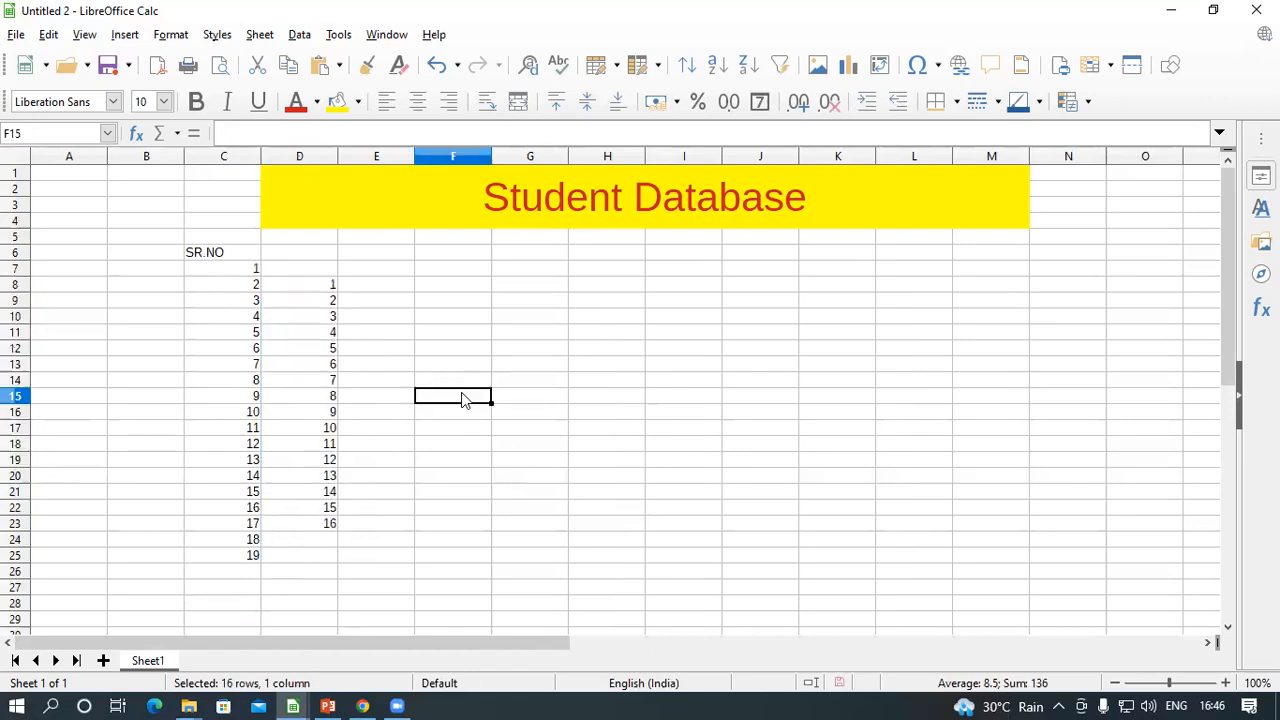
# Enter 2 in B8 and fill the number series from it down to B24.
pyautogui.click(128, 285)
pyautogui.write('2')
pyautogui.press('Return')
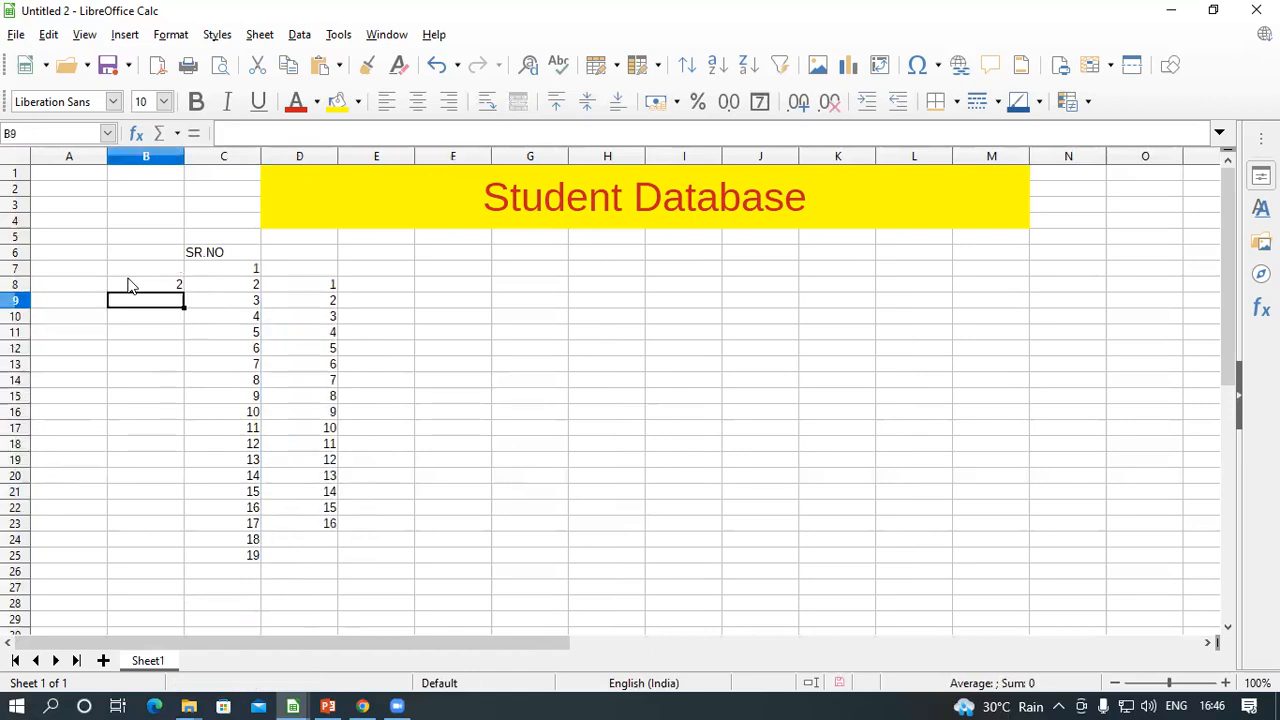
pyautogui.click(128, 285)
pyautogui.moveTo(183, 292); pyautogui.dragTo(226, 546)
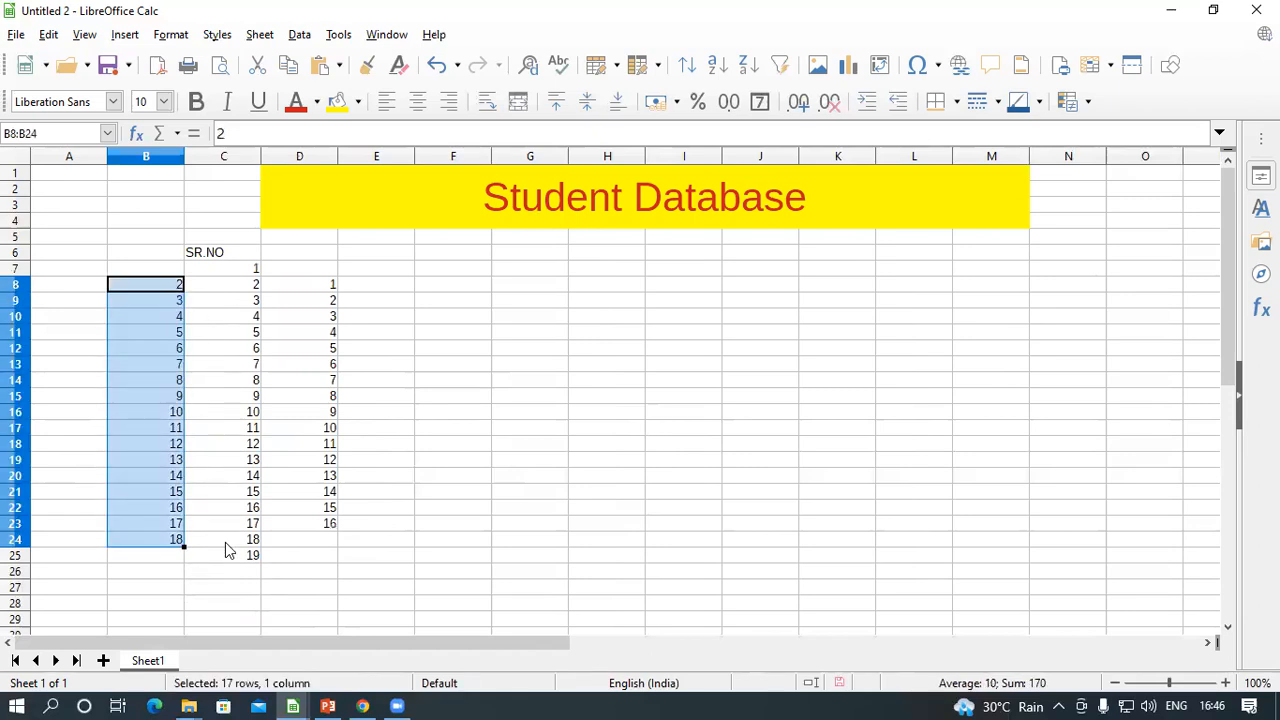
pyautogui.click(368, 287)
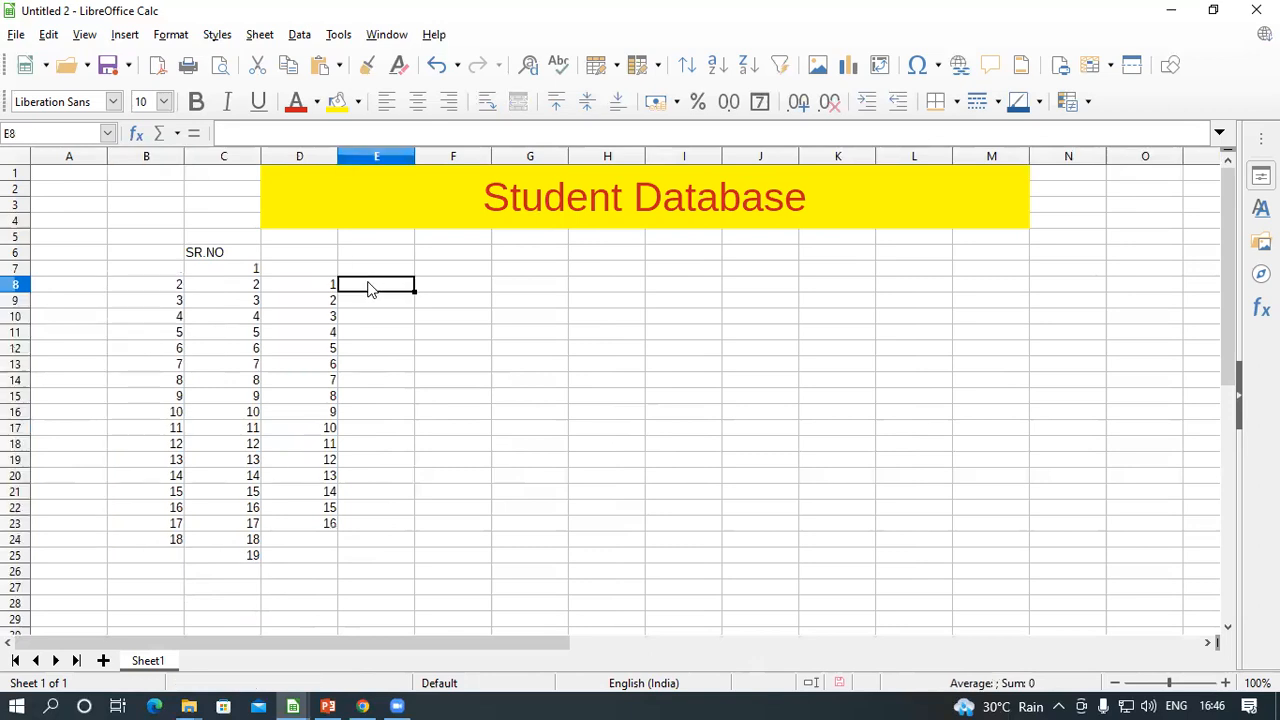
# Enter 2 and 4 in E8:E9 and fill the even-number series from both cells down to E23.
pyautogui.write('2')
pyautogui.press('Return')
pyautogui.write('4')
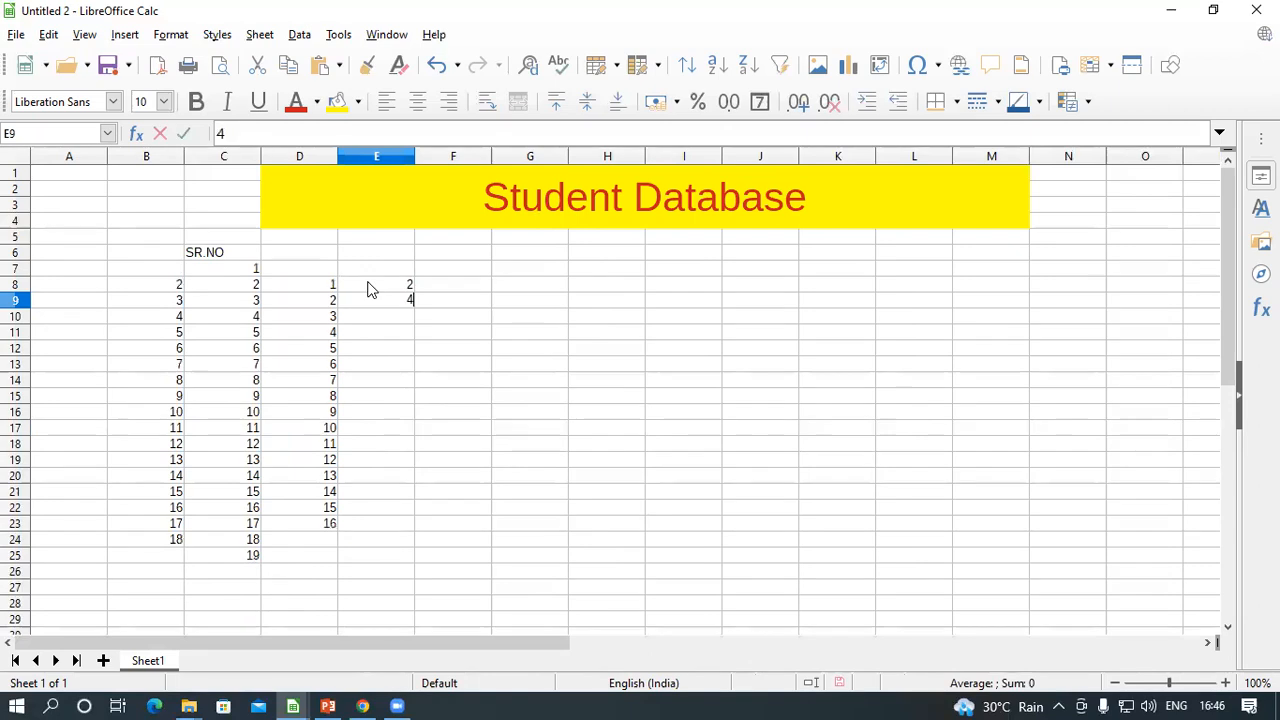
pyautogui.press('Return')
pyautogui.moveTo(368, 289); pyautogui.dragTo(432, 538)
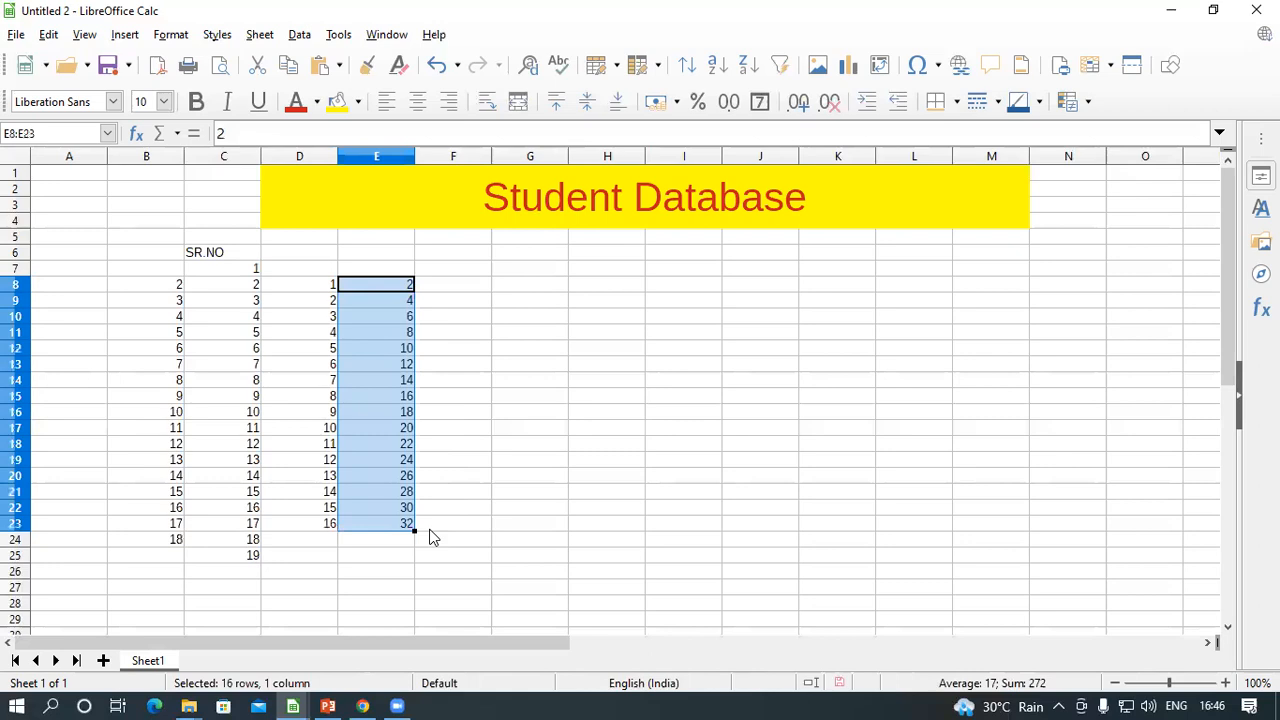
# Enter 5 in G8 and fill the number series from that single cell down to G29.
pyautogui.click(530, 290)
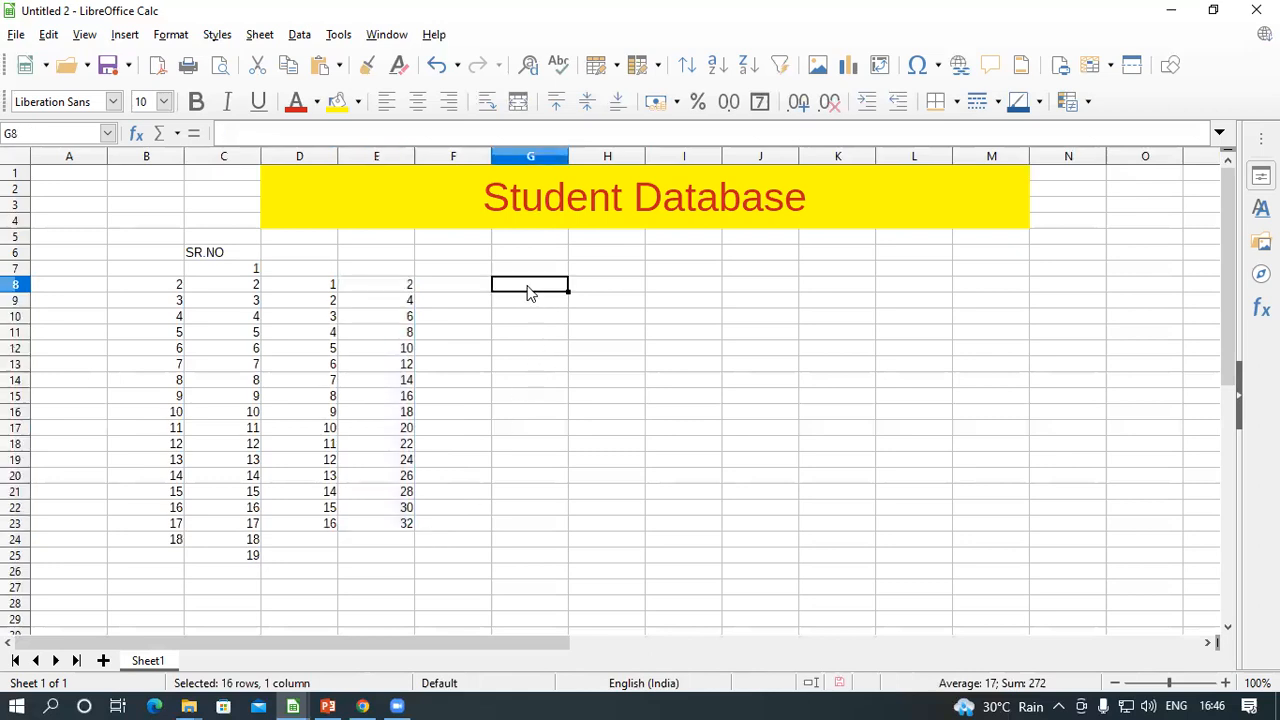
pyautogui.write('5')
pyautogui.press('Return')
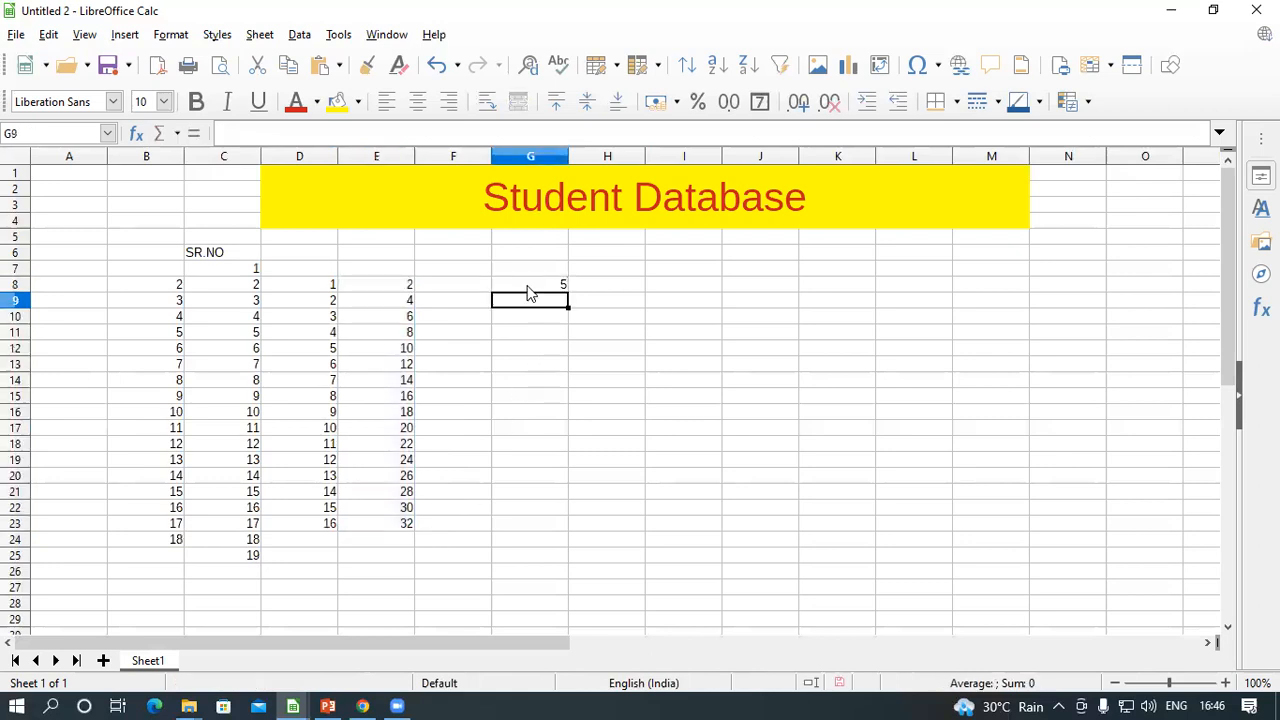
pyautogui.click(530, 287)
pyautogui.moveTo(568, 292); pyautogui.dragTo(617, 640)
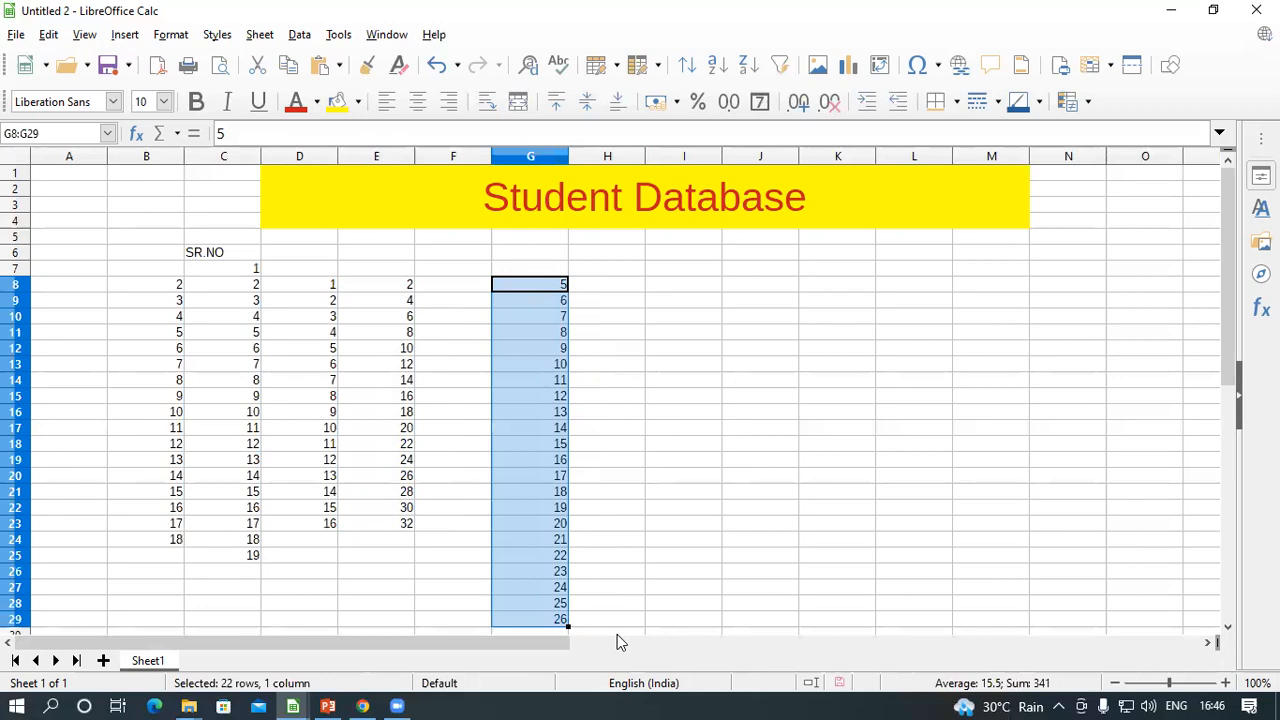
# Clear all the practice number series in the range B7:G29.
pyautogui.moveTo(177, 270); pyautogui.dragTo(570, 622)
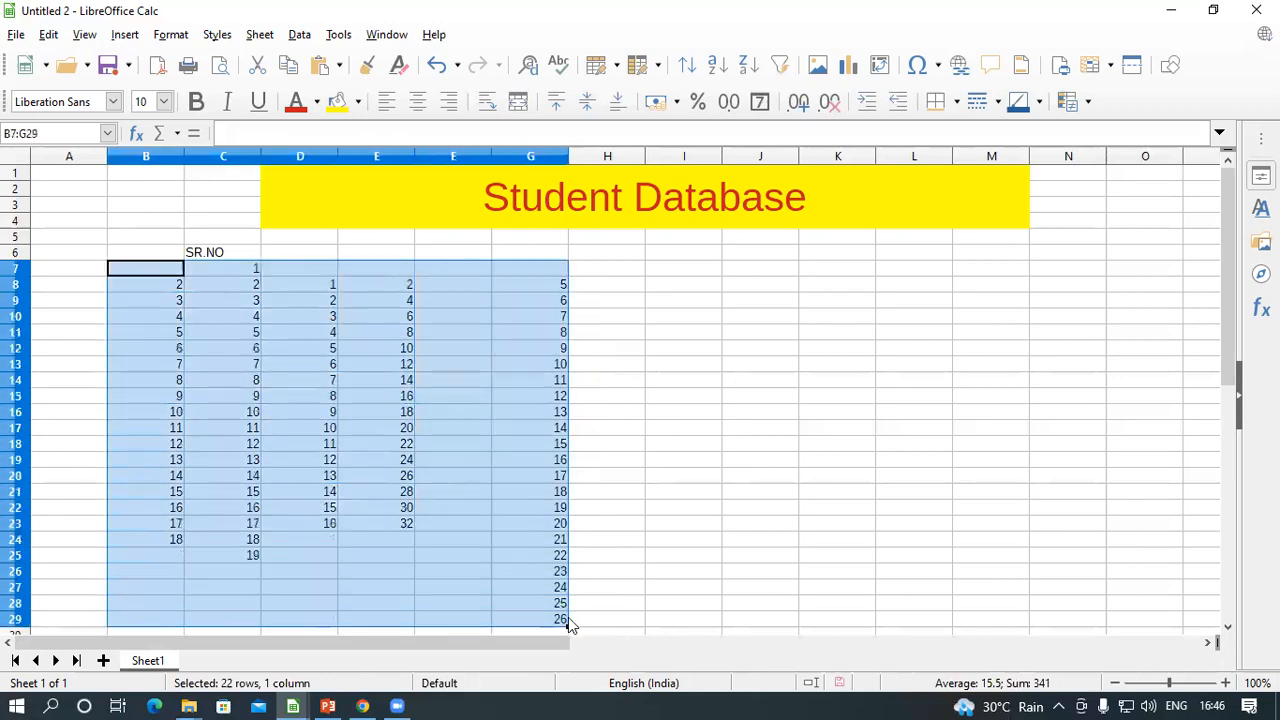
pyautogui.press('Delete')
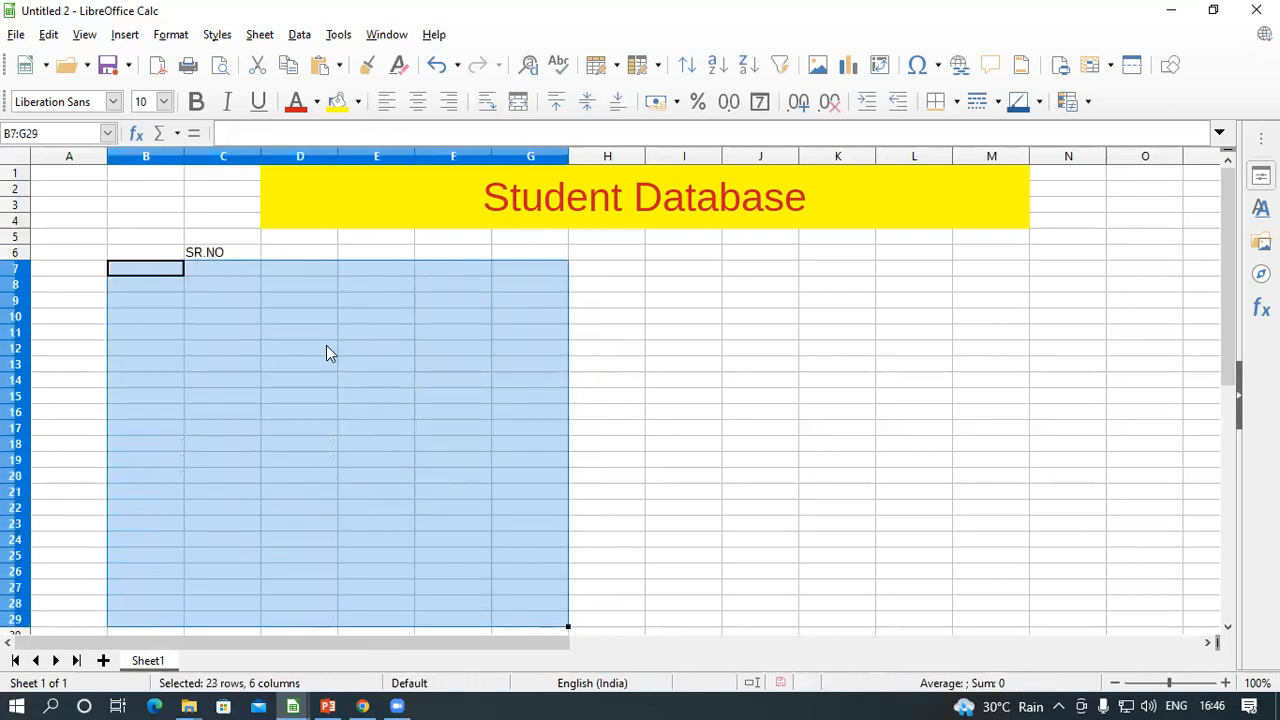
pyautogui.click(240, 257)
# Enter 1 in C8 under the SR.NO heading and fill the number series down to C24.
pyautogui.click(237, 272)
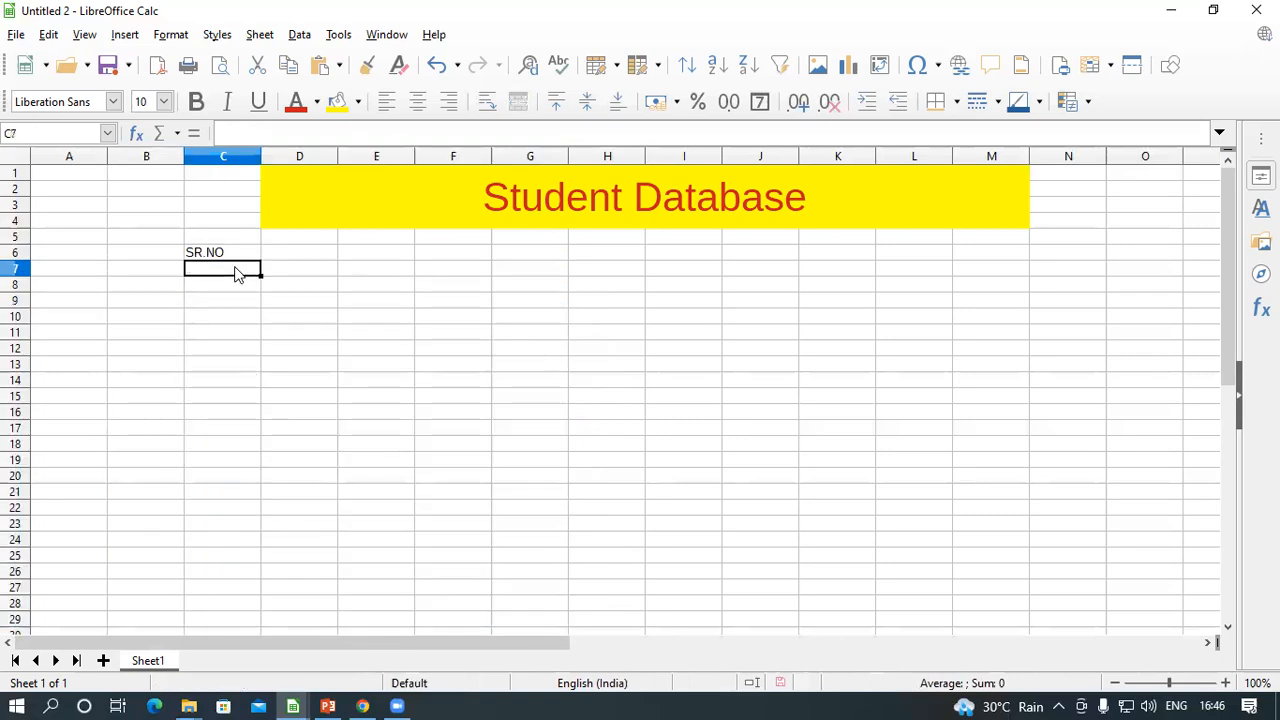
pyautogui.write('1')
pyautogui.press('Return')
pyautogui.click(237, 272)
pyautogui.moveTo(262, 277); pyautogui.dragTo(236, 540)
# Clear the last three serial numbers in C22:C24.
pyautogui.click(234, 506)
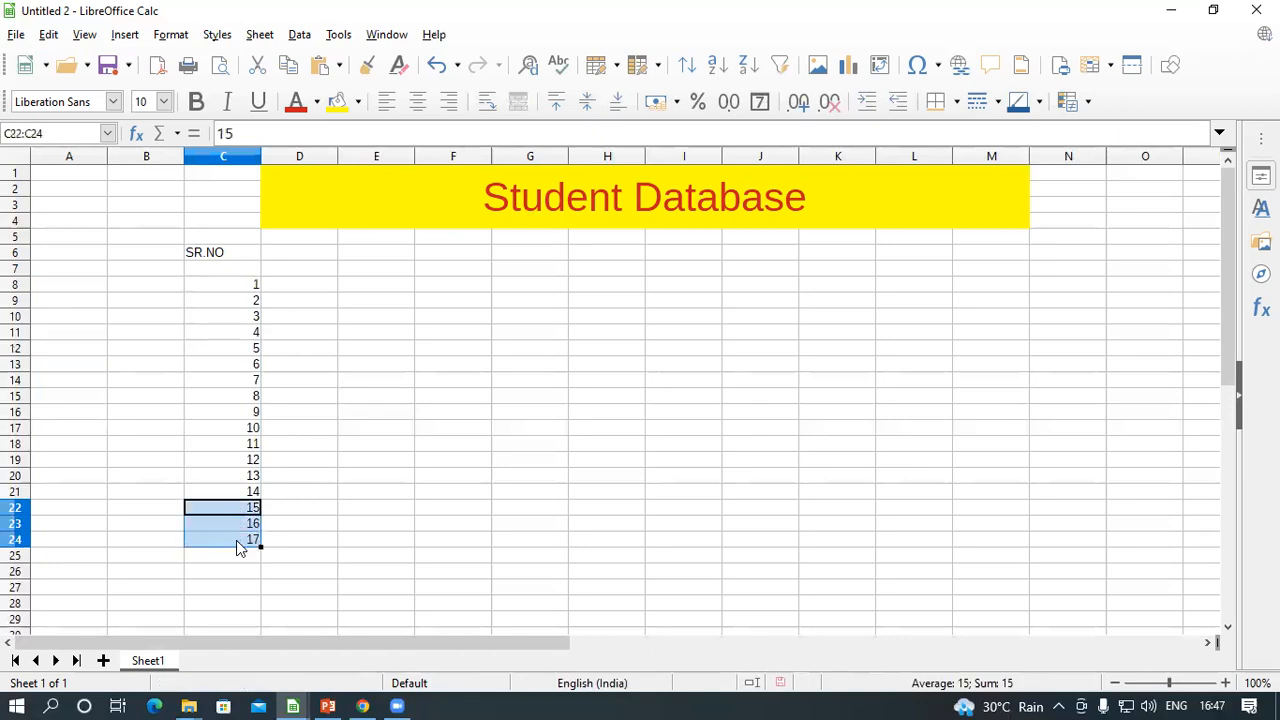
pyautogui.press('Delete')
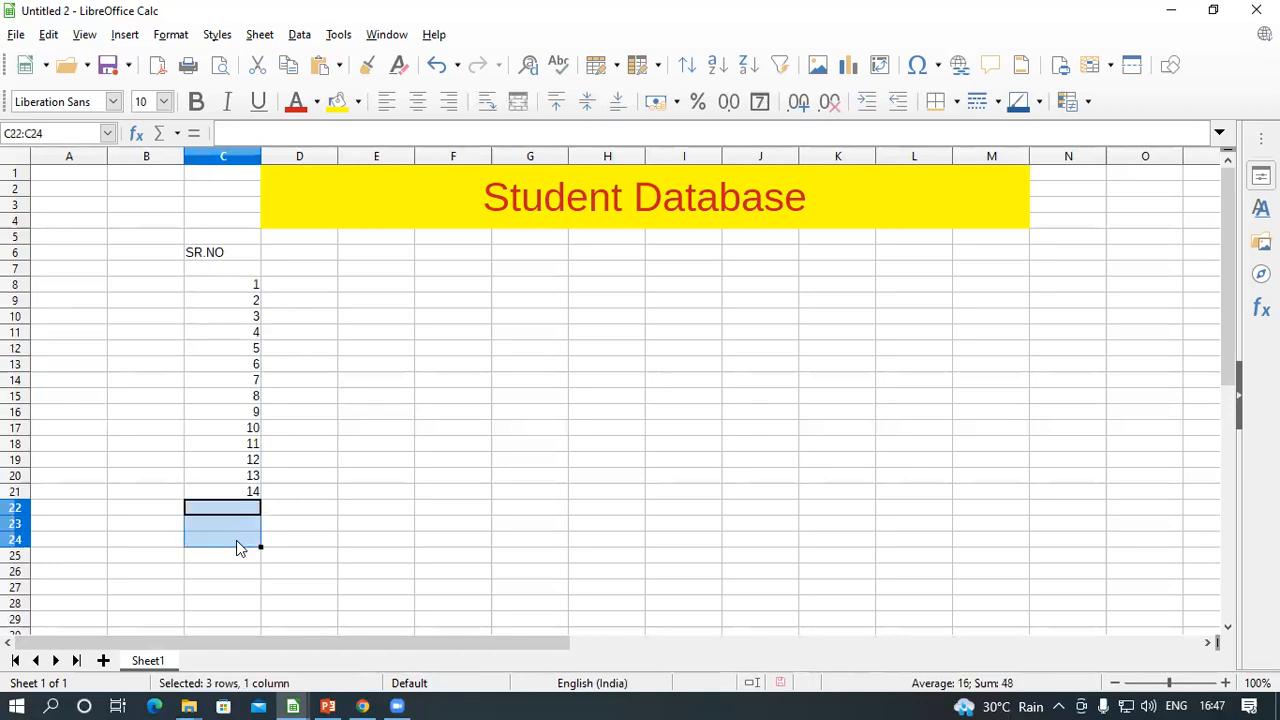
pyautogui.click(240, 286)
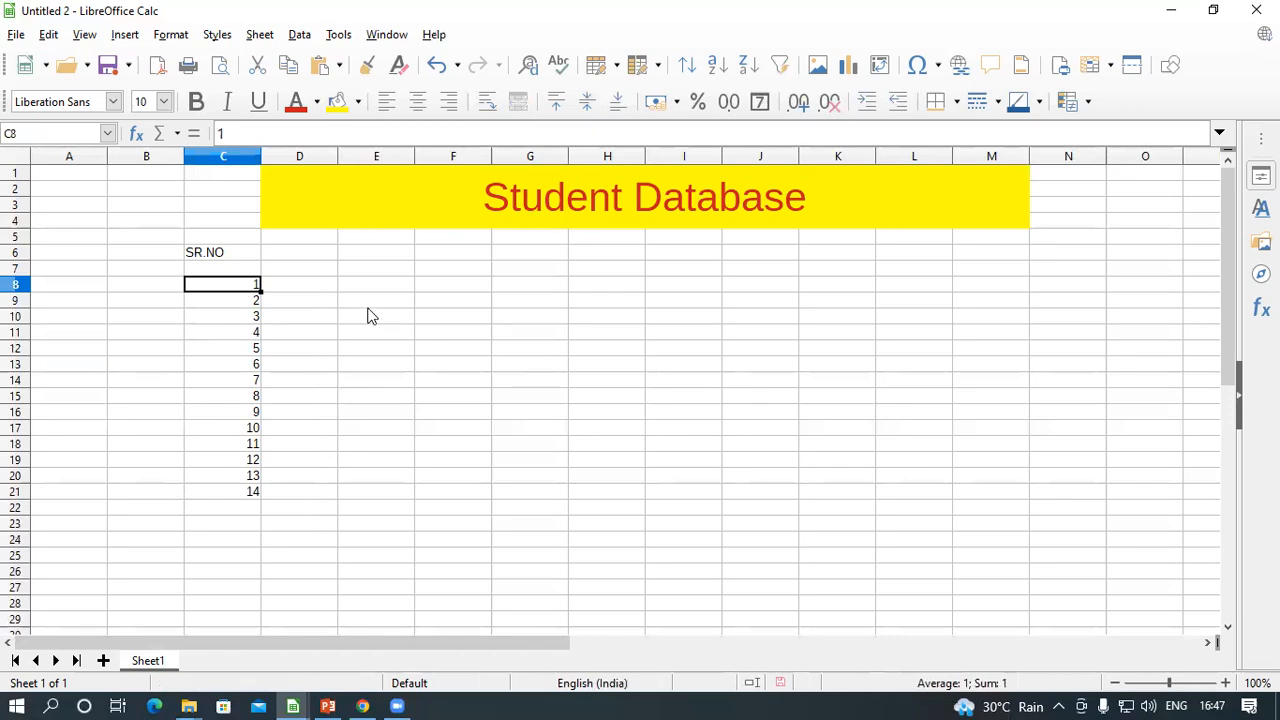
# Enter 1 in both D8 and D9 and fill the repeated value down to D21.
pyautogui.click(302, 287)
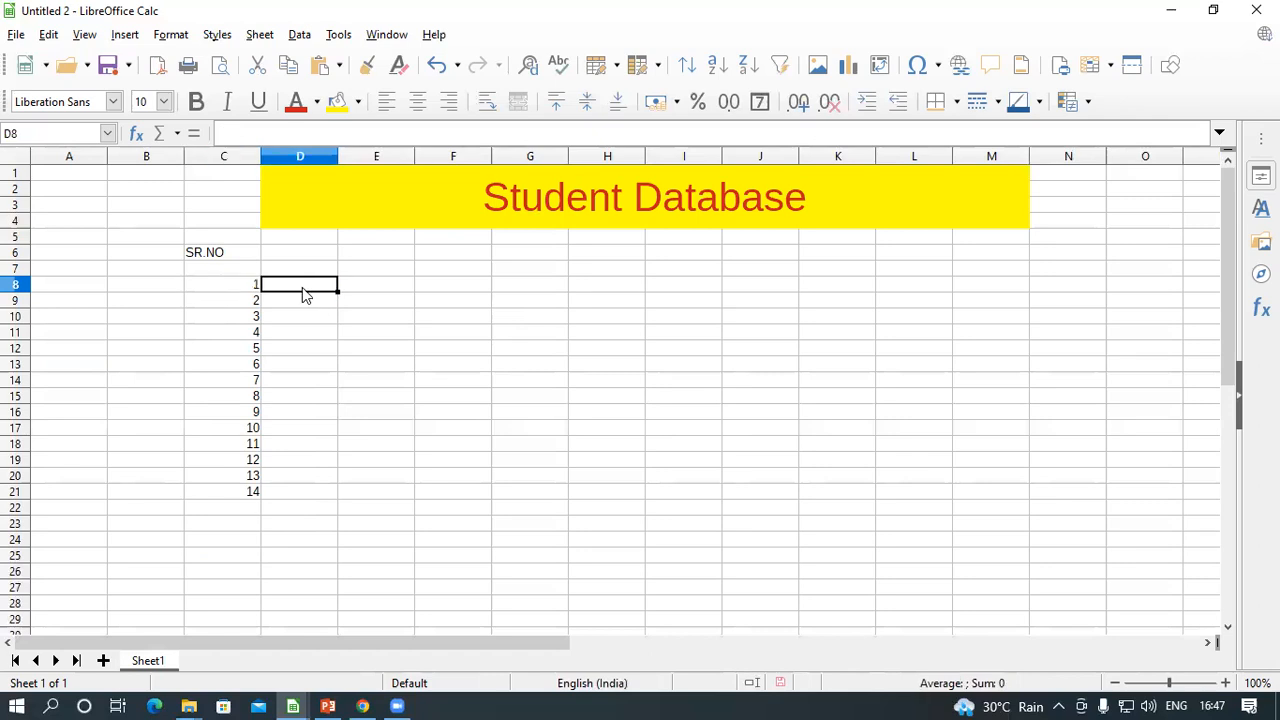
pyautogui.click(345, 350)
pyautogui.click(306, 291)
pyautogui.write('1')
pyautogui.press('Return')
pyautogui.write('1')
pyautogui.press('Return')
pyautogui.moveTo(305, 287); pyautogui.dragTo(364, 514)
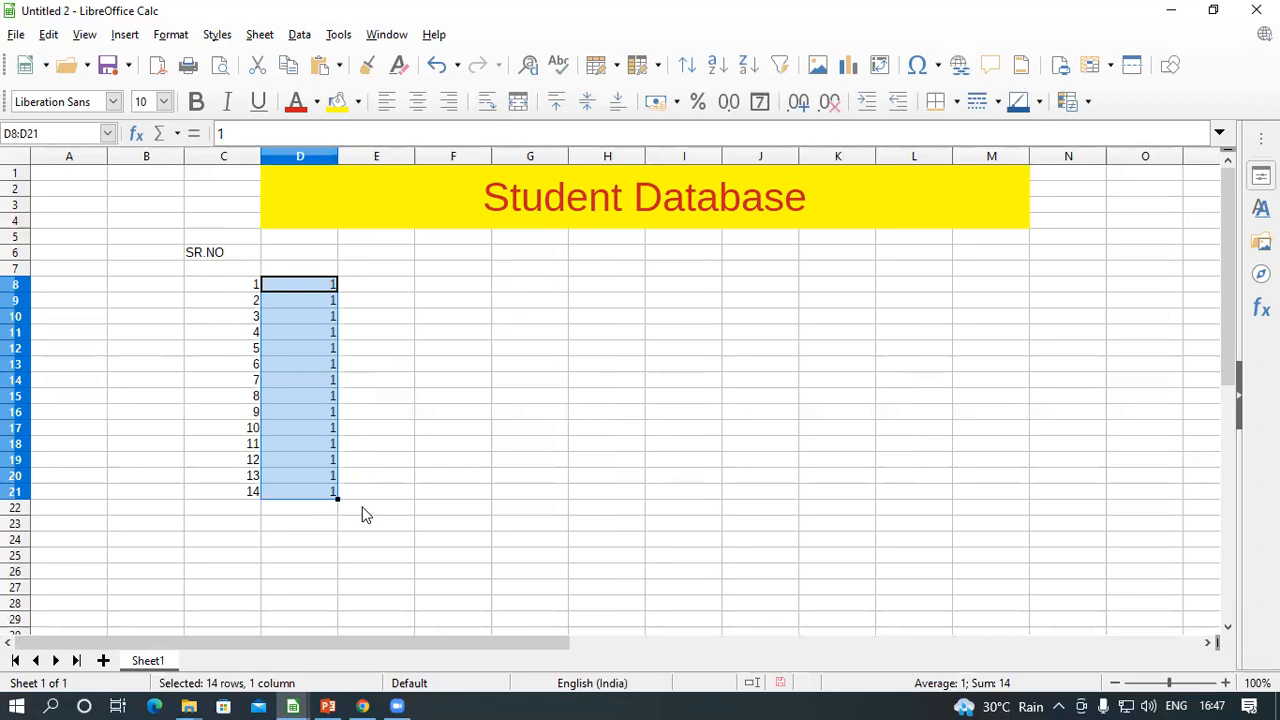
# Enter 600 in E8 and fill the number series from that single cell down to E20.
pyautogui.click(379, 289)
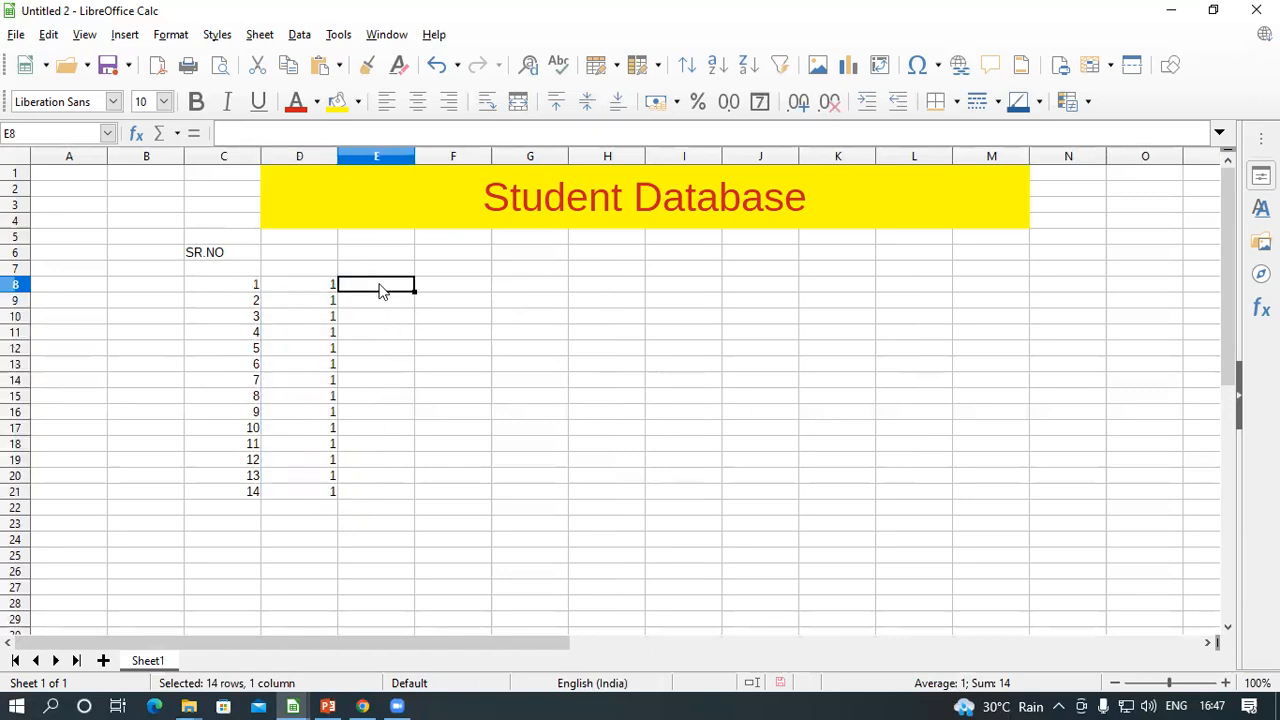
pyautogui.write('600')
pyautogui.press('Return')
pyautogui.click(379, 289)
pyautogui.moveTo(415, 291); pyautogui.dragTo(450, 487)
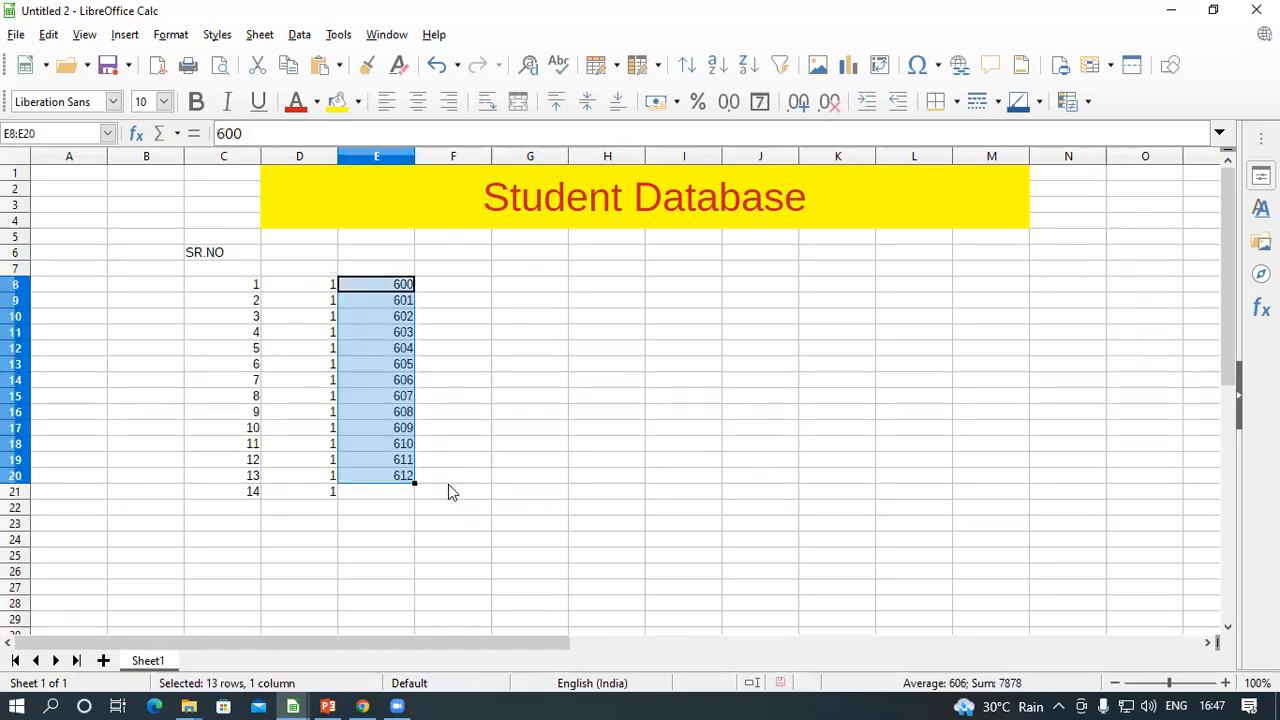
# Enter 600 in both F8 and F9 and fill the repeated value down to F23.
pyautogui.click(456, 296)
pyautogui.write('600')
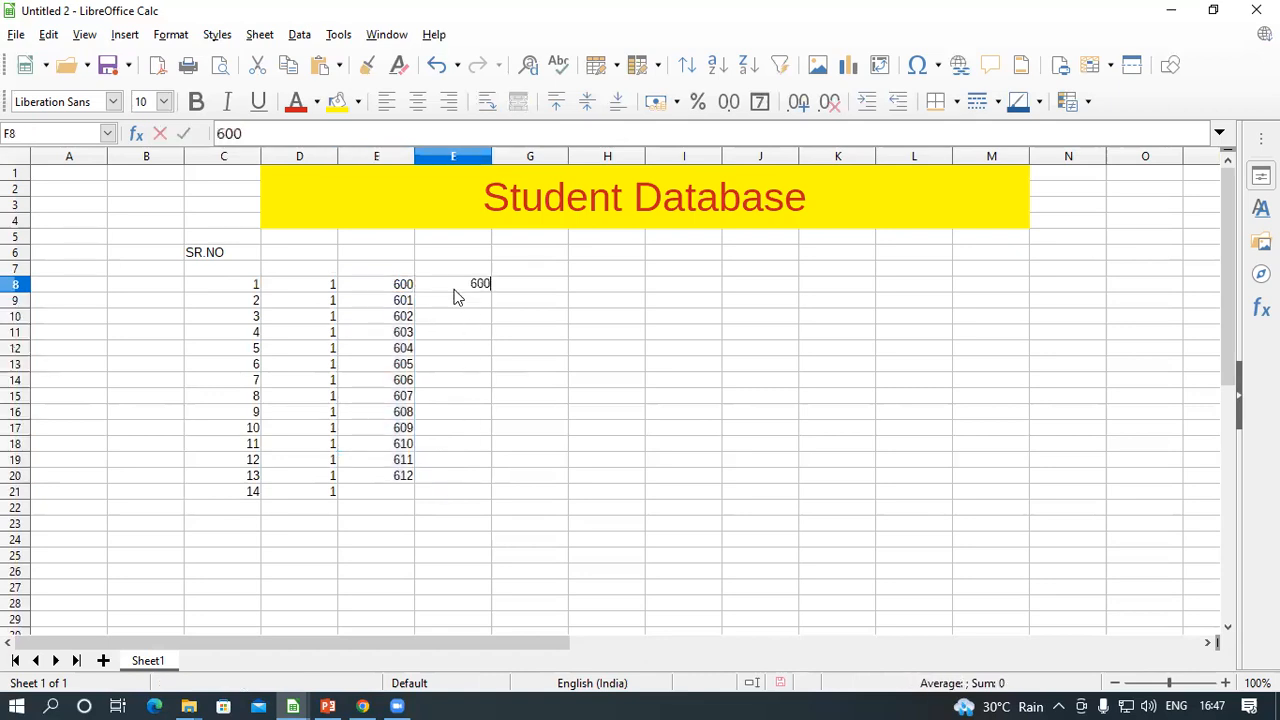
pyautogui.press('Return')
pyautogui.write('600')
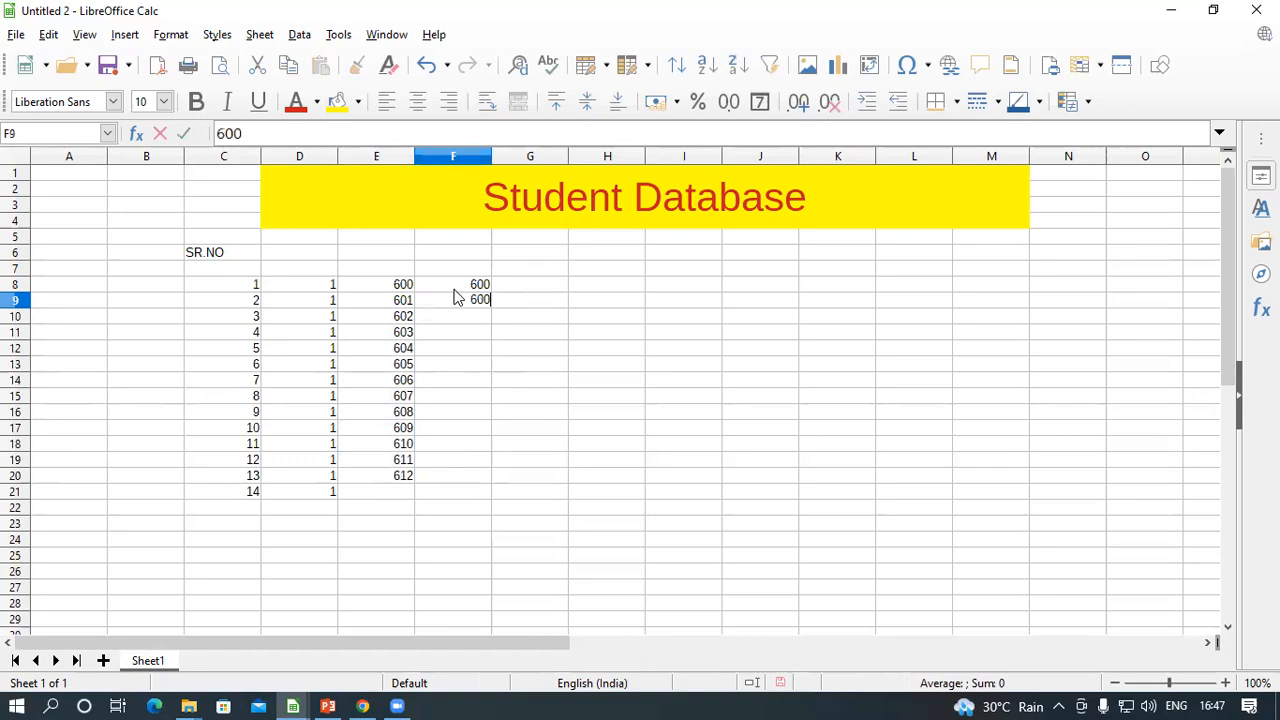
pyautogui.press('Return')
pyautogui.moveTo(452, 288); pyautogui.dragTo(520, 531)
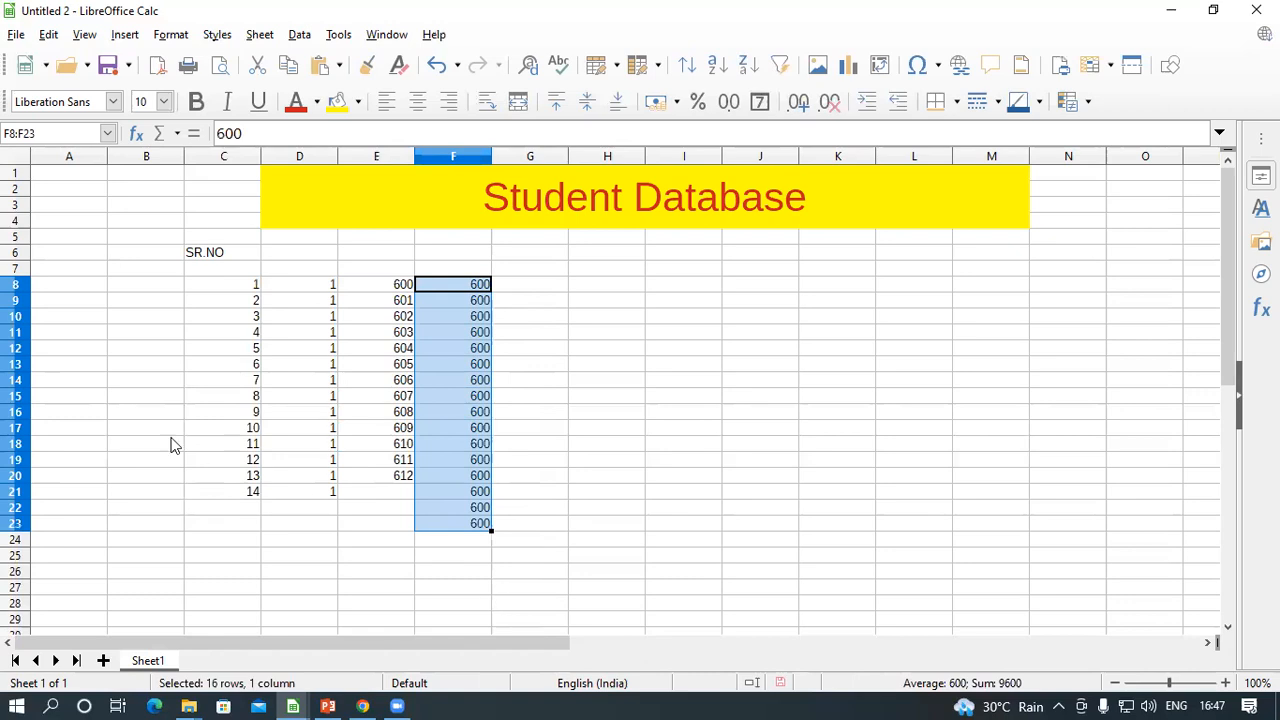
# Enter MON in B8 and fill the weekday series down to B19.
pyautogui.click(134, 286)
pyautogui.write('MON')
pyautogui.press('Return')
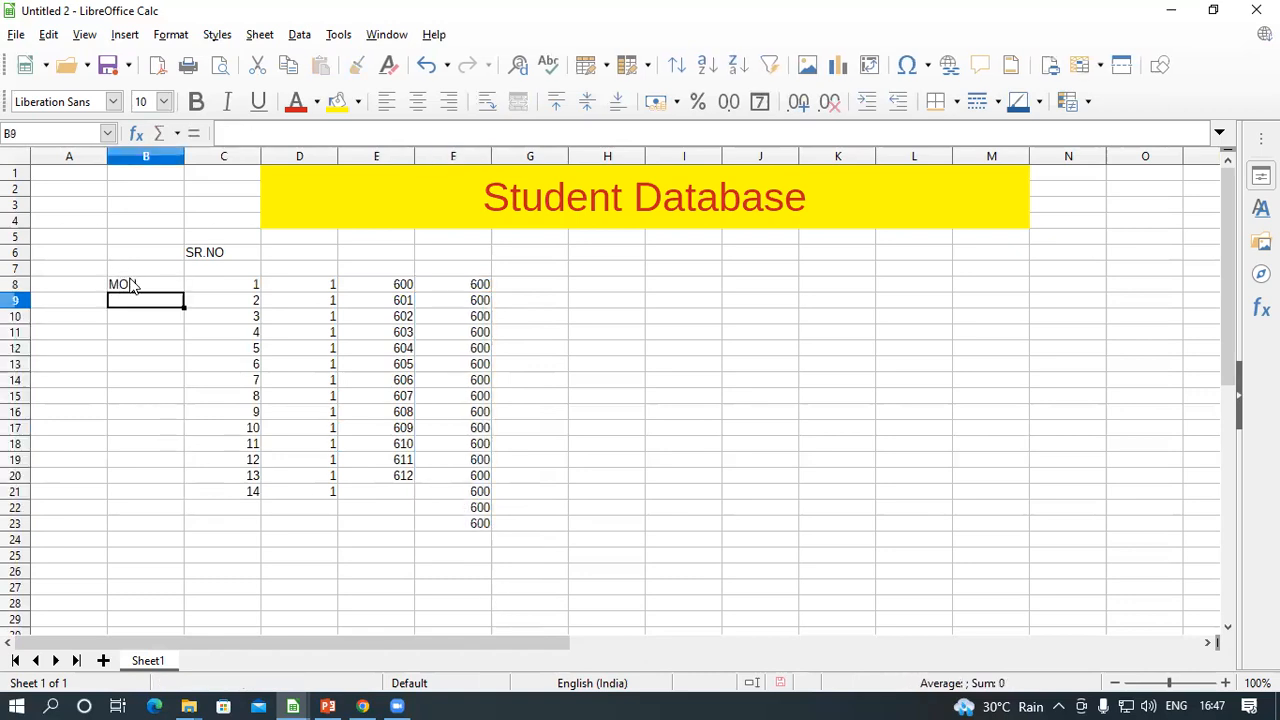
pyautogui.click(133, 286)
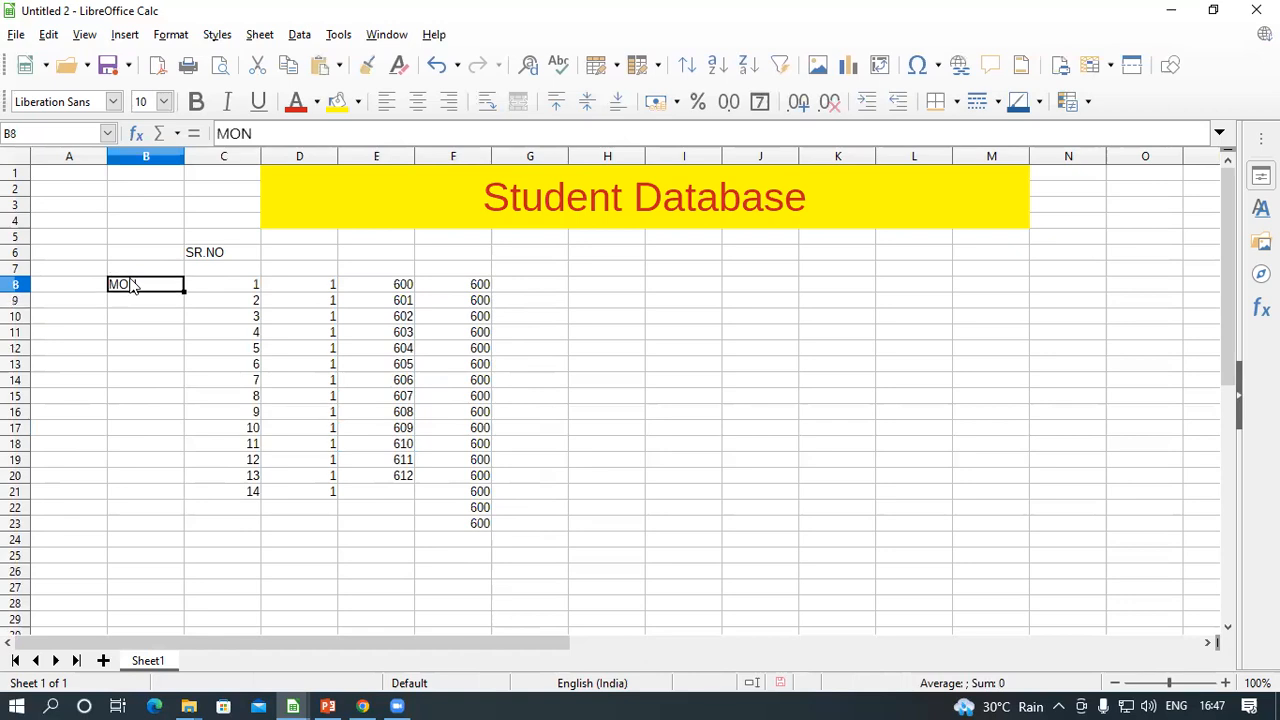
pyautogui.moveTo(184, 291); pyautogui.dragTo(203, 471)
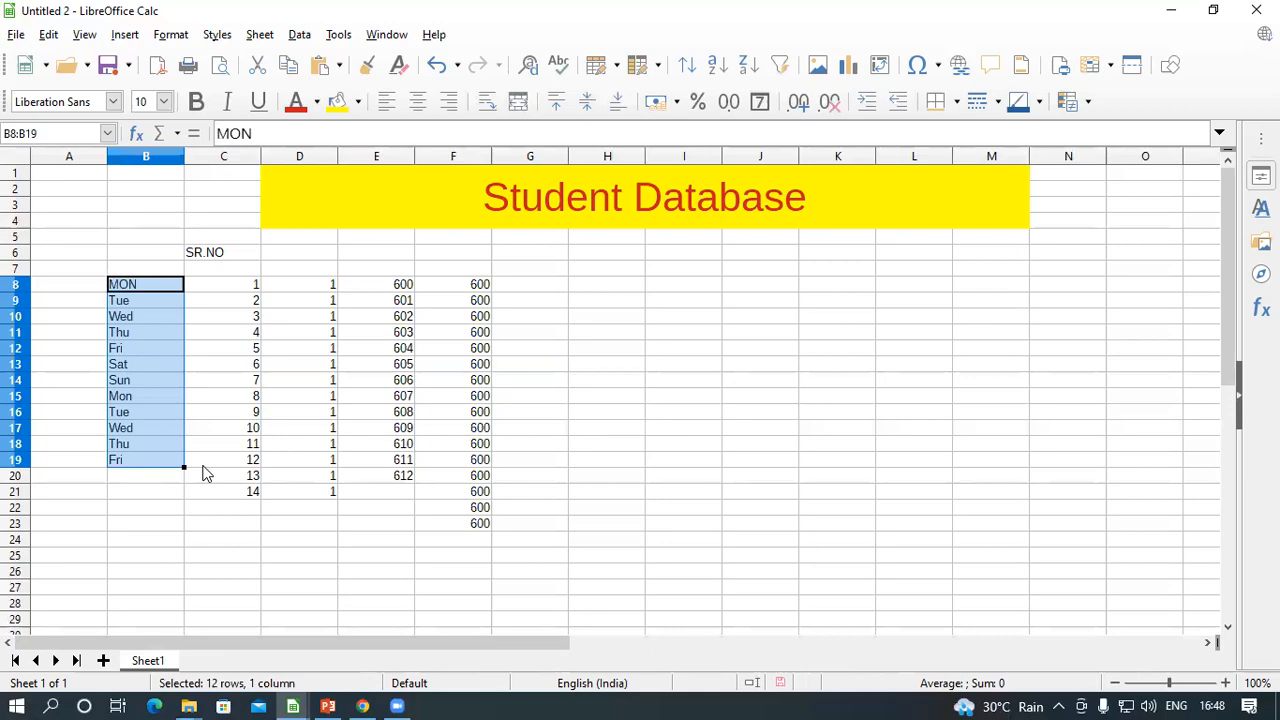
# Enter JAN in D6 and fill the month series across row 6 to K6.
pyautogui.click(318, 256)
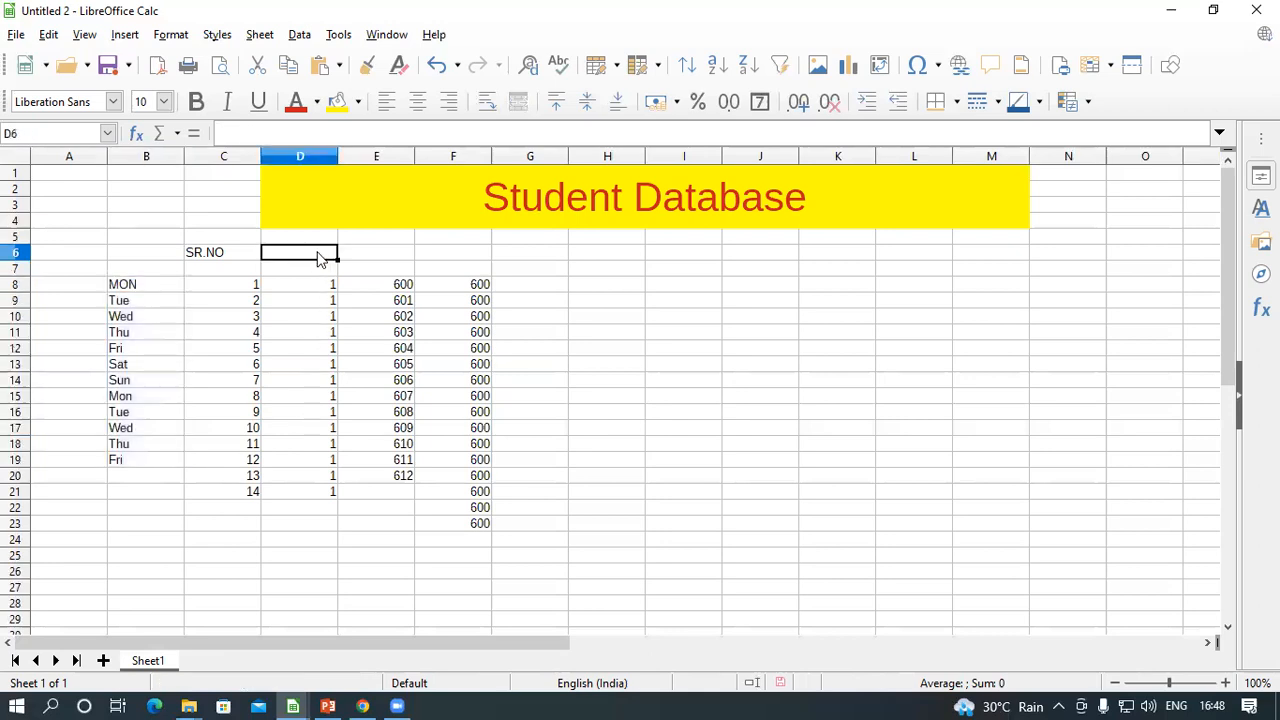
pyautogui.write('JAN')
pyautogui.press('Return')
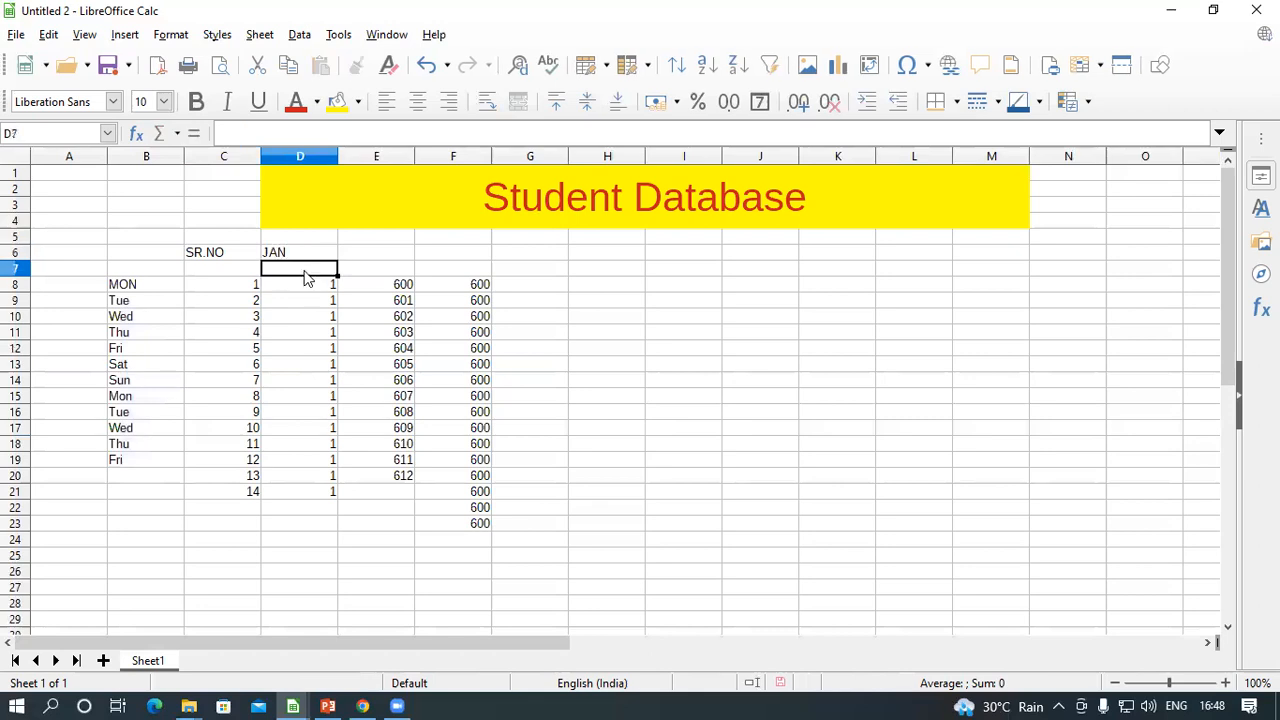
pyautogui.click(304, 256)
pyautogui.moveTo(337, 259); pyautogui.dragTo(843, 318)
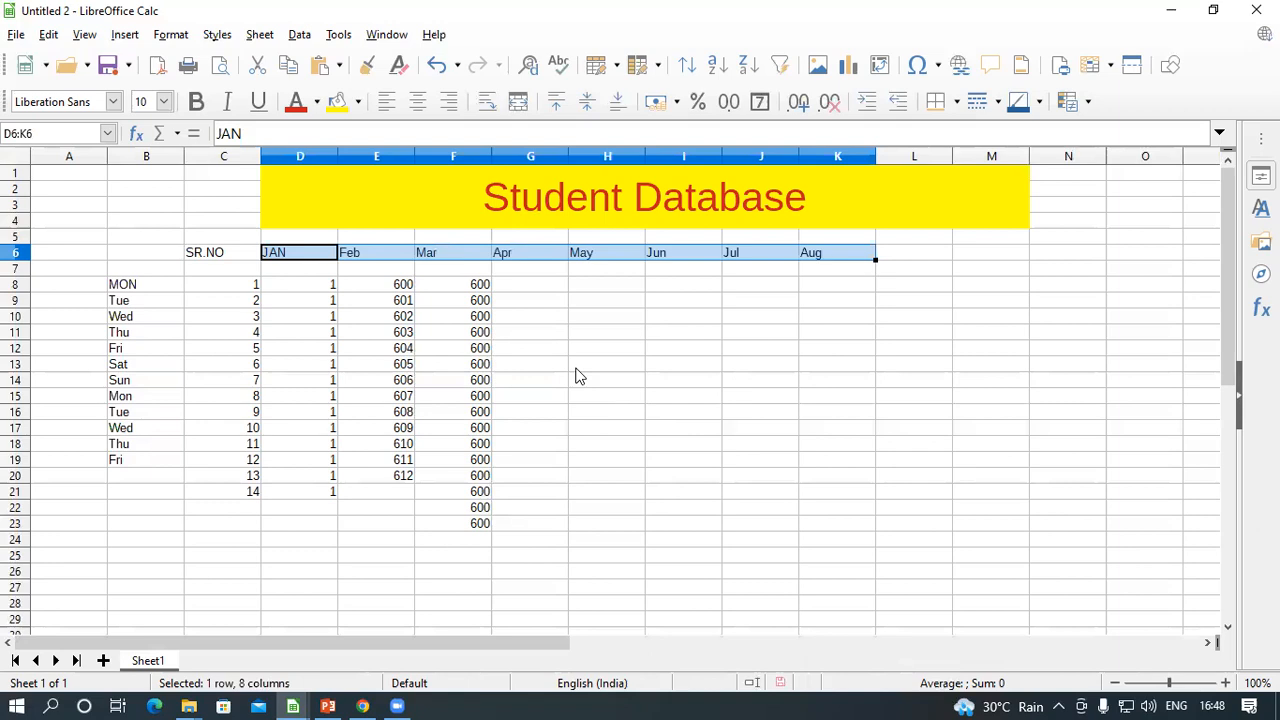
pyautogui.click(586, 413)
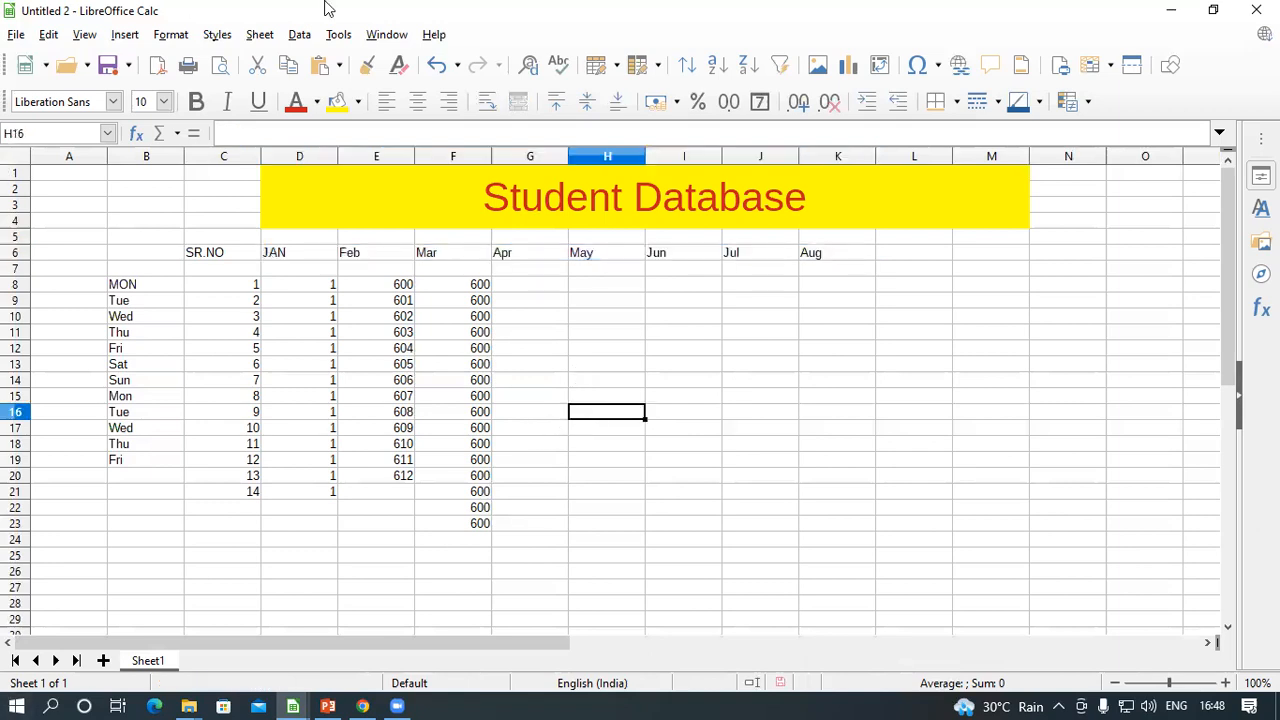